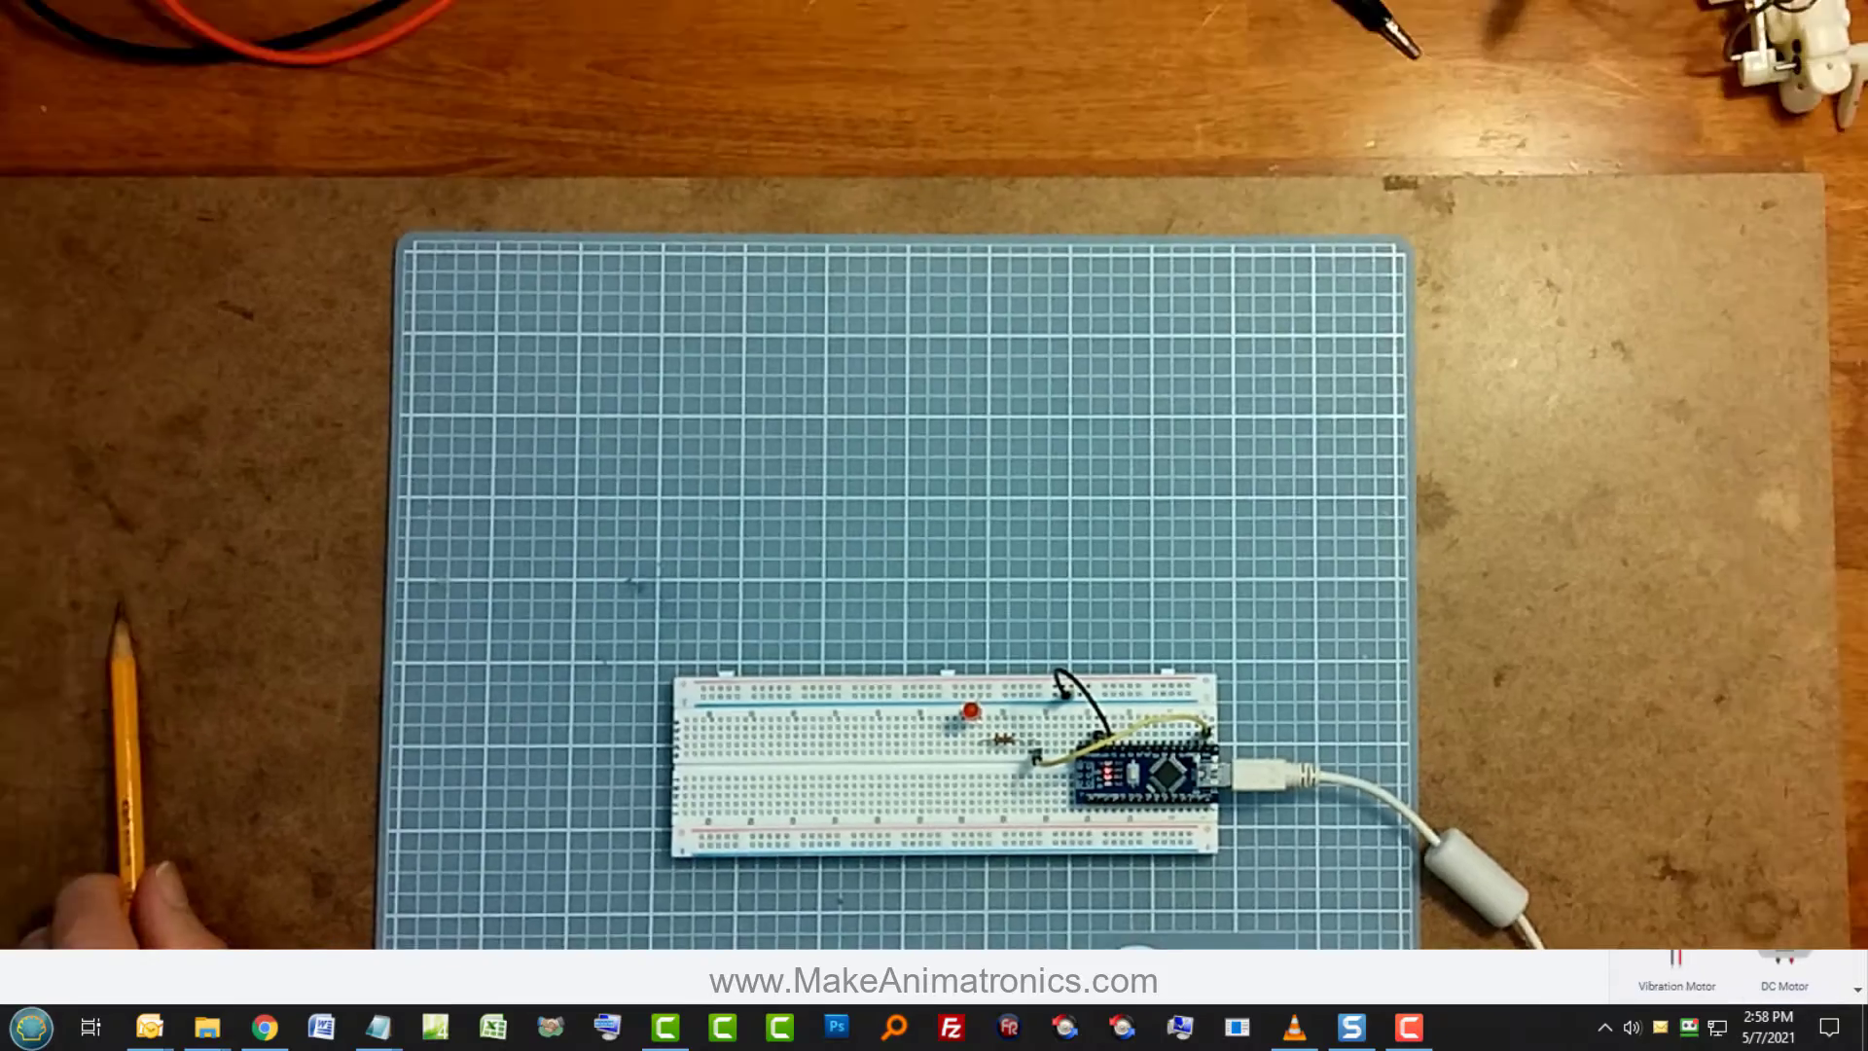
Place an Arduino Uno R3 on the workplane with an LED and a resistor above its digital pins.
left_click_drag(1783, 542, 895, 565)
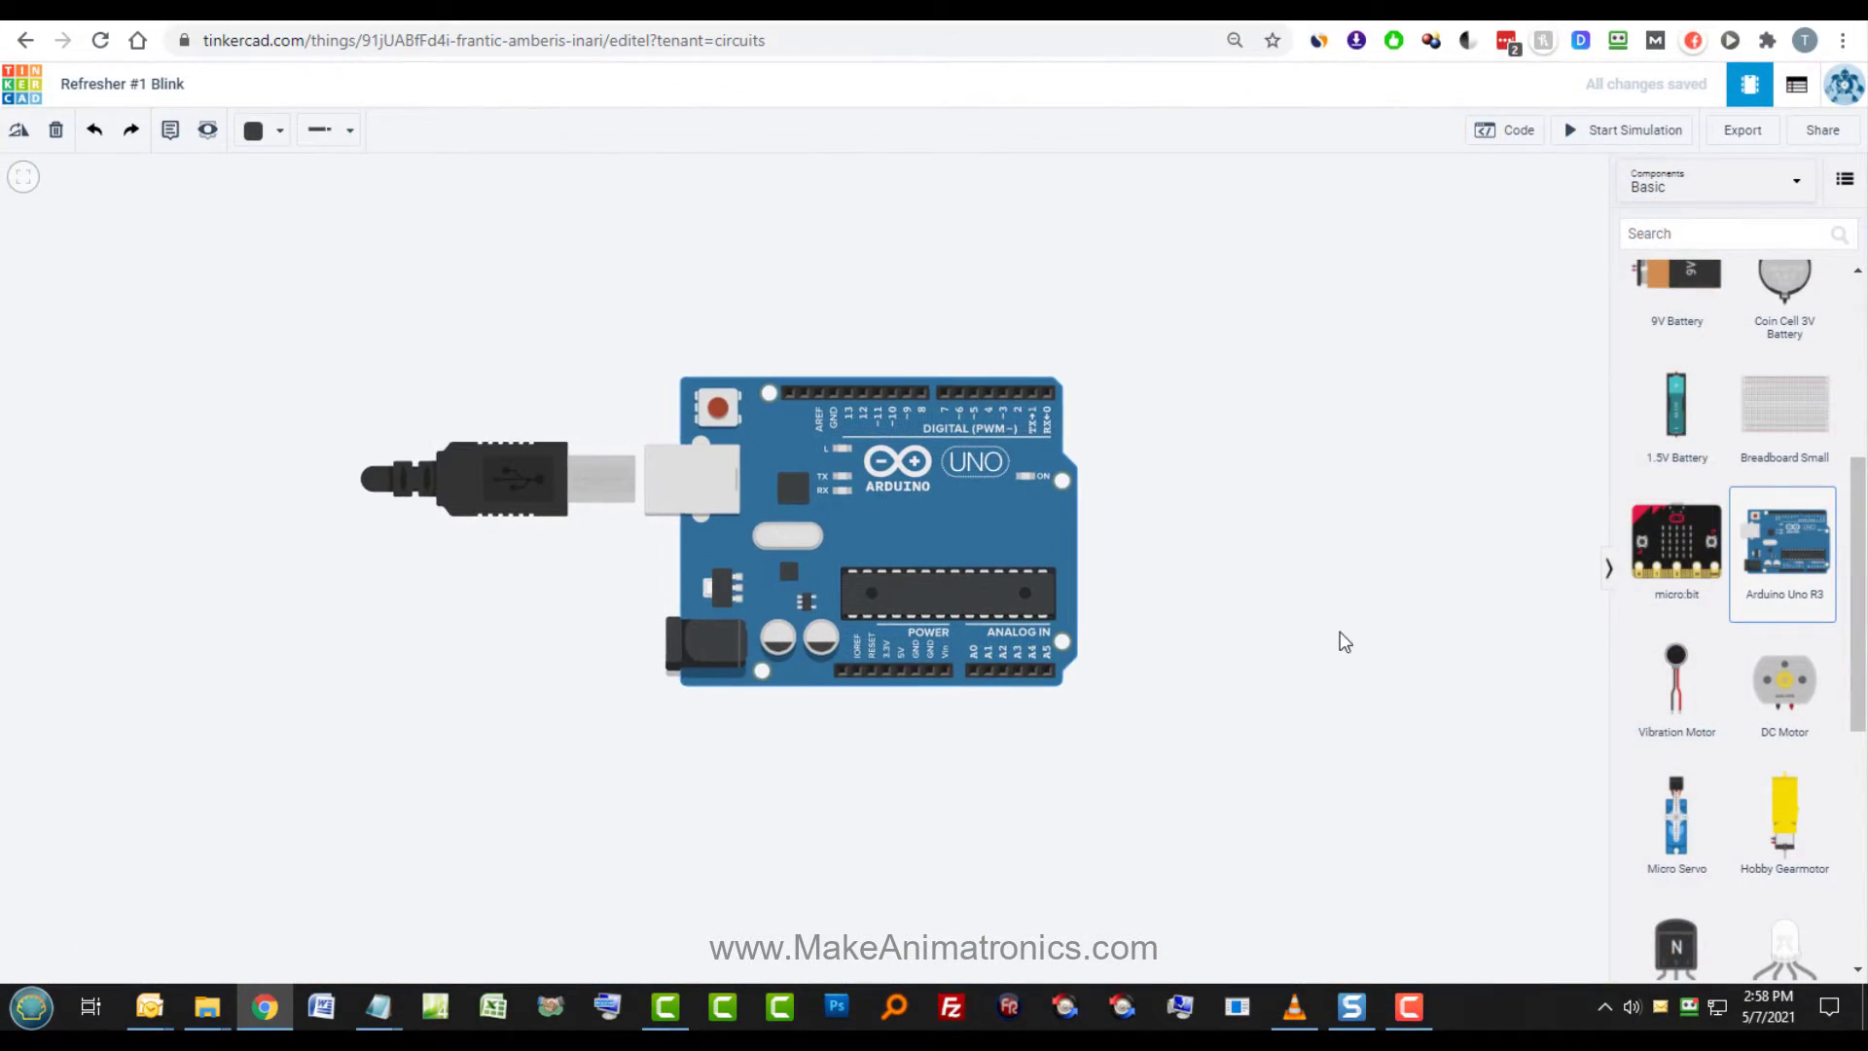
scroll(1785, 584, "up", 5)
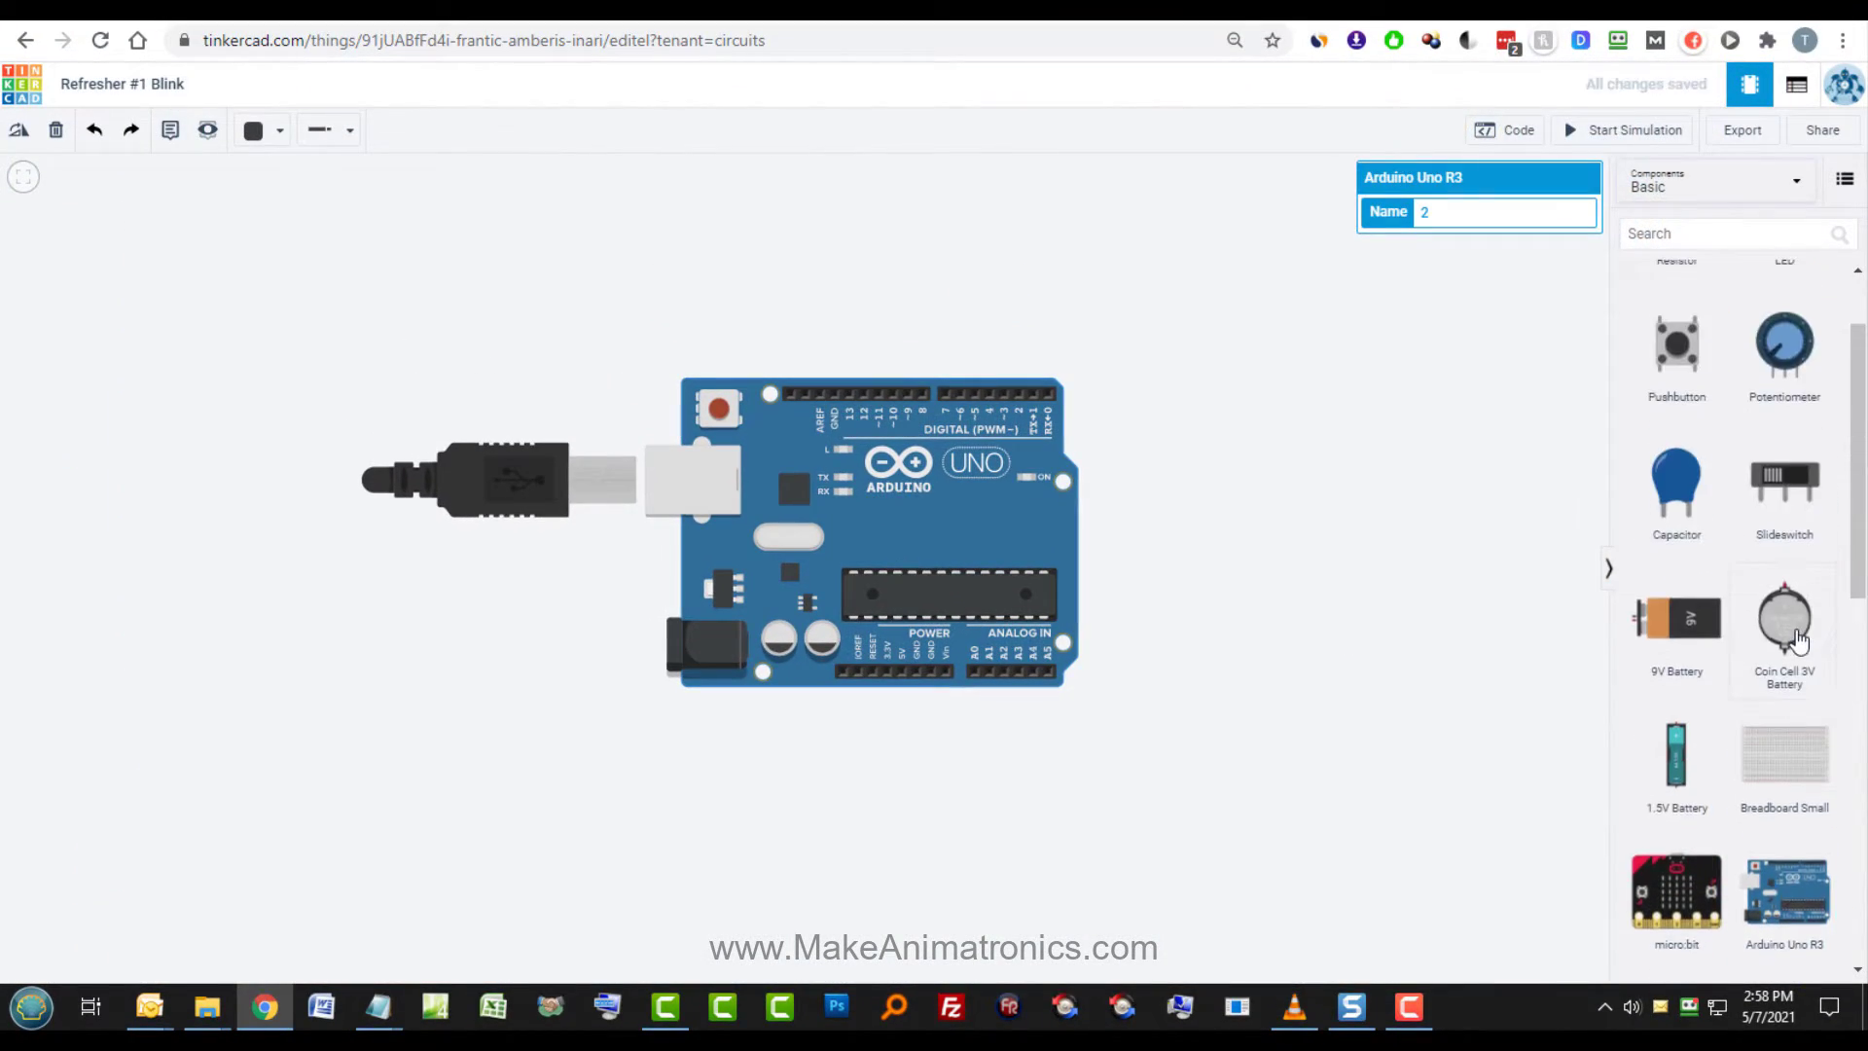
left_click_drag(1784, 326, 1077, 259)
left_click_drag(1676, 331, 1092, 335)
left_click_drag(936, 498, 998, 566)
left_click(1197, 496)
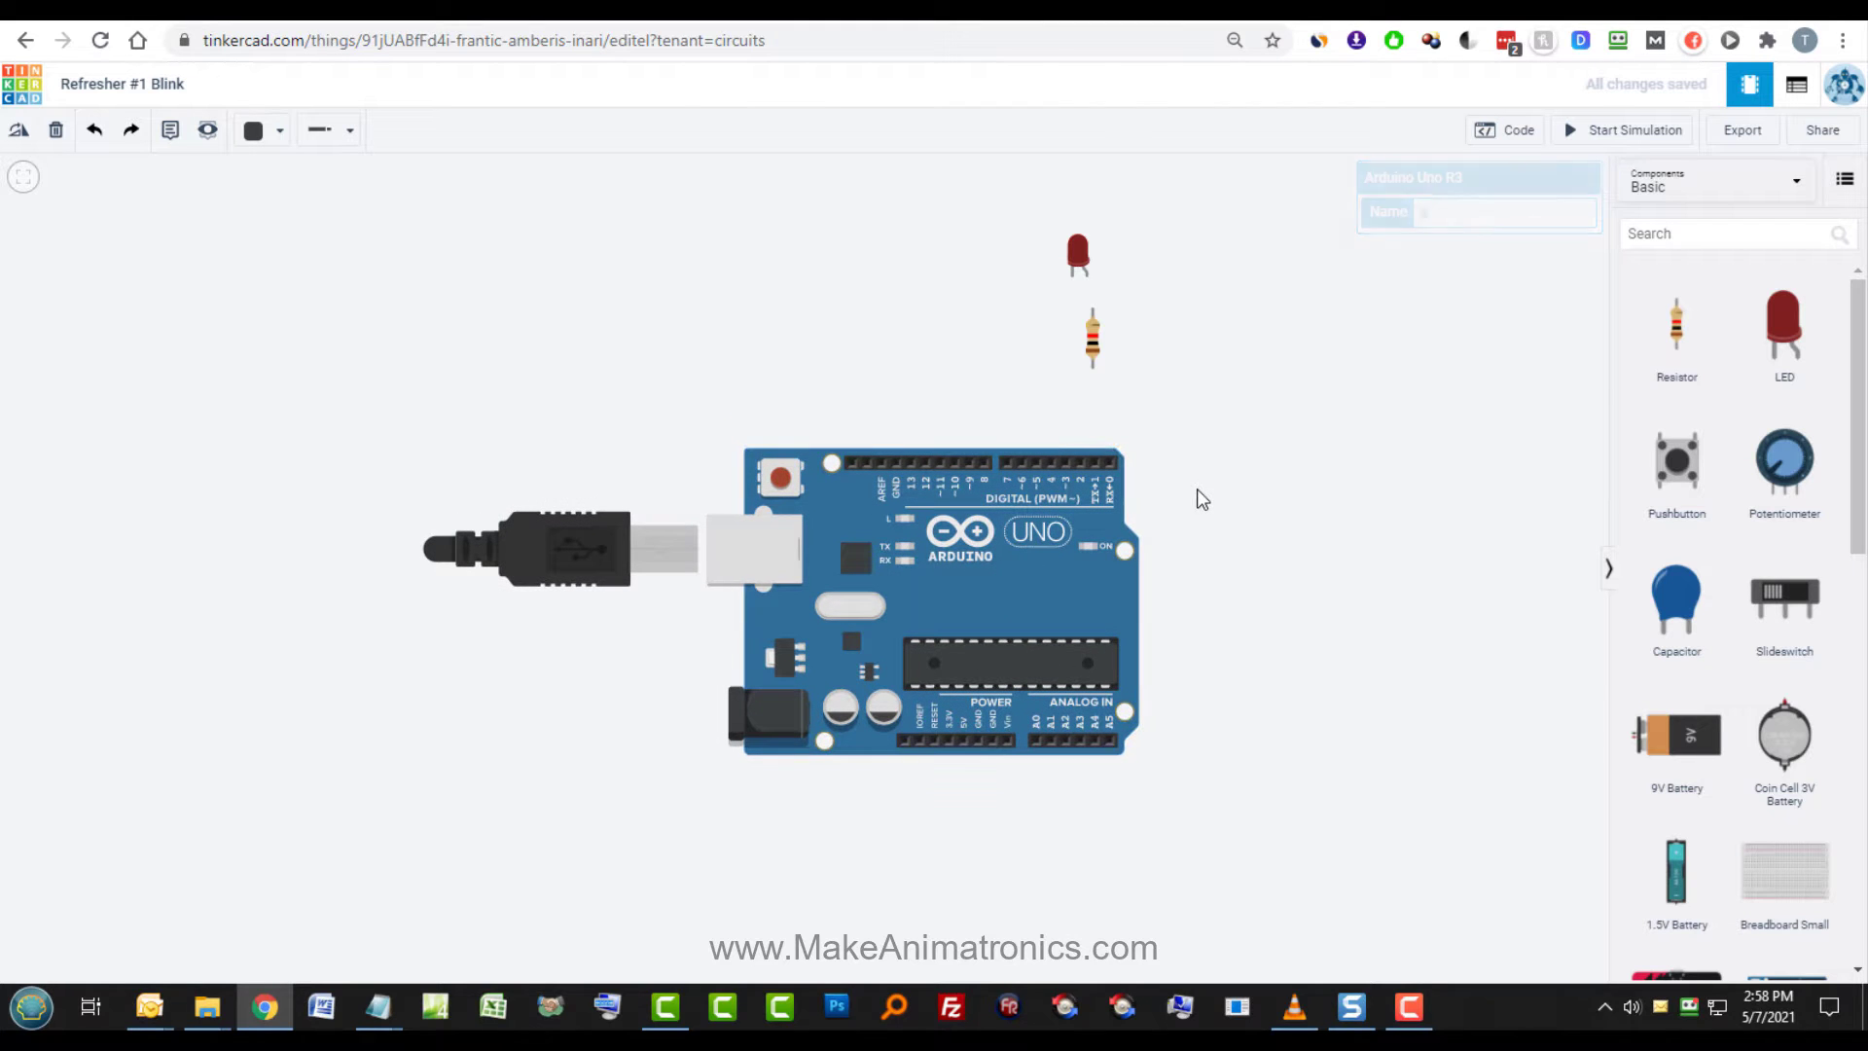
Review the properties of the resistor and of the LED, including the LED's color options.
left_click(1092, 342)
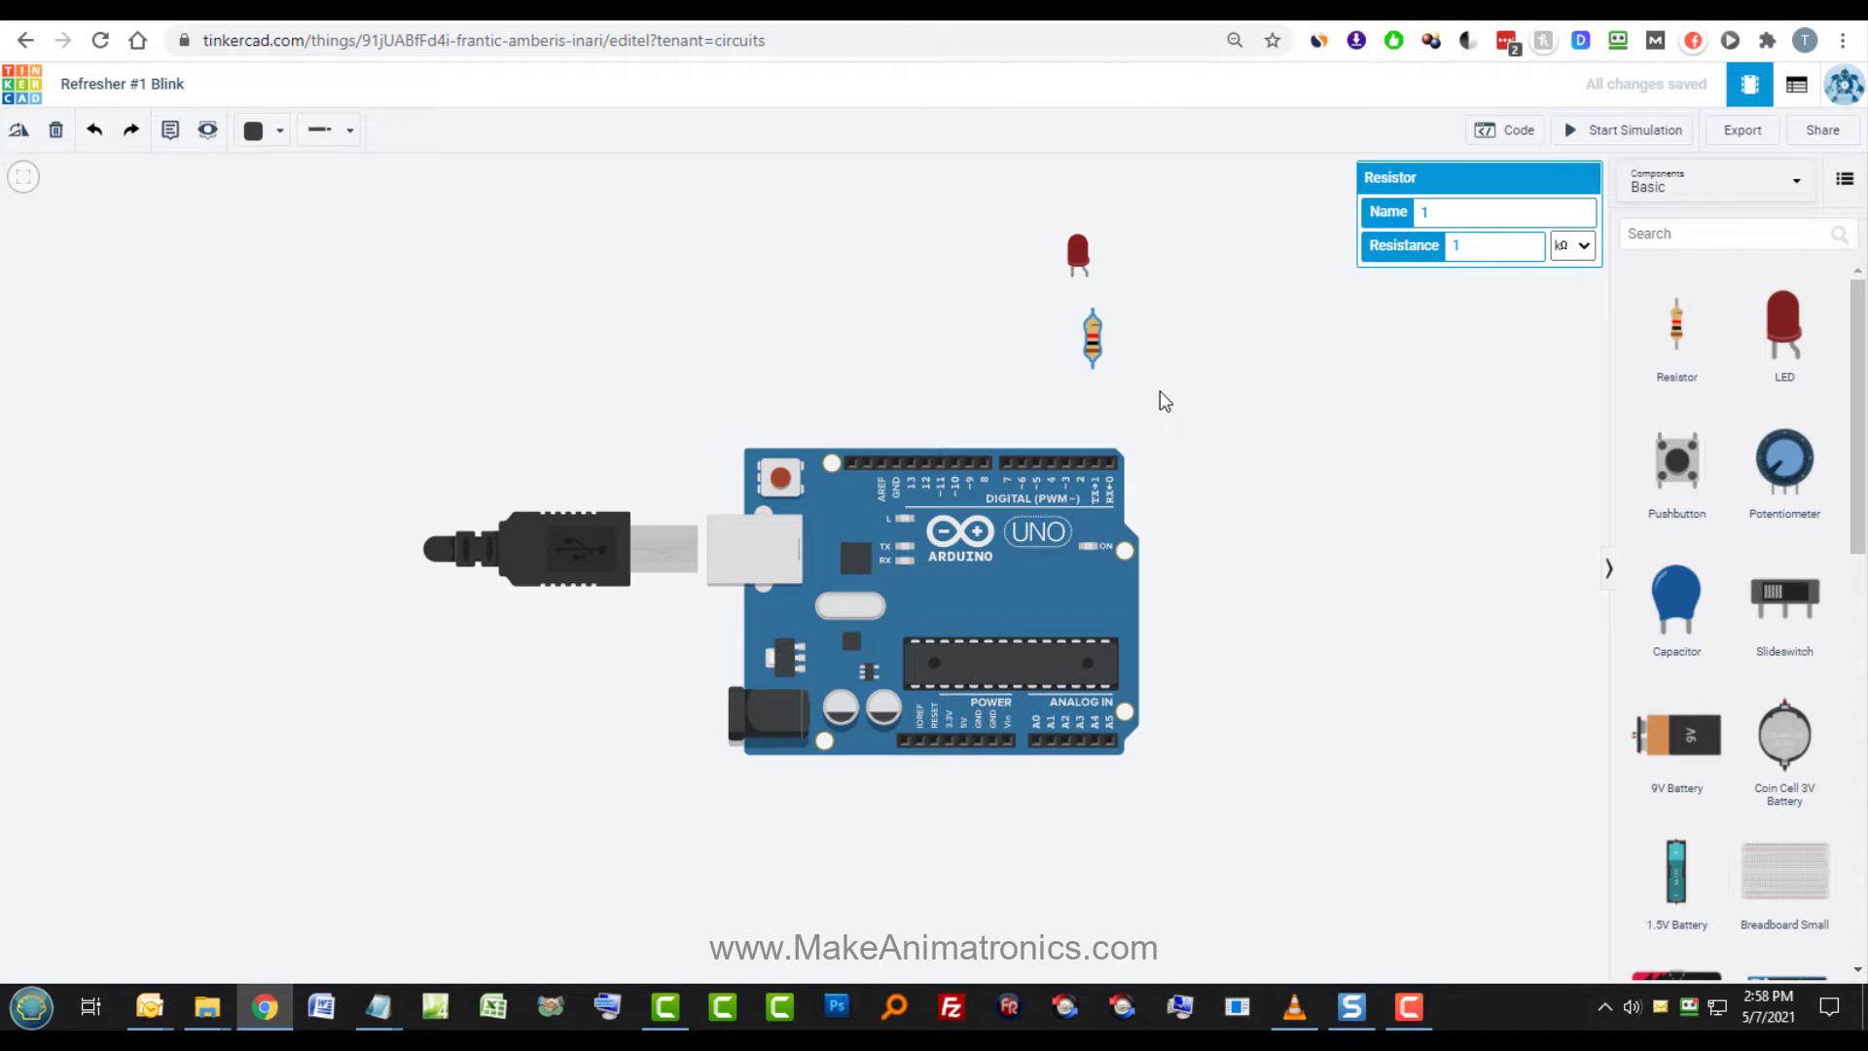
left_click(1081, 253)
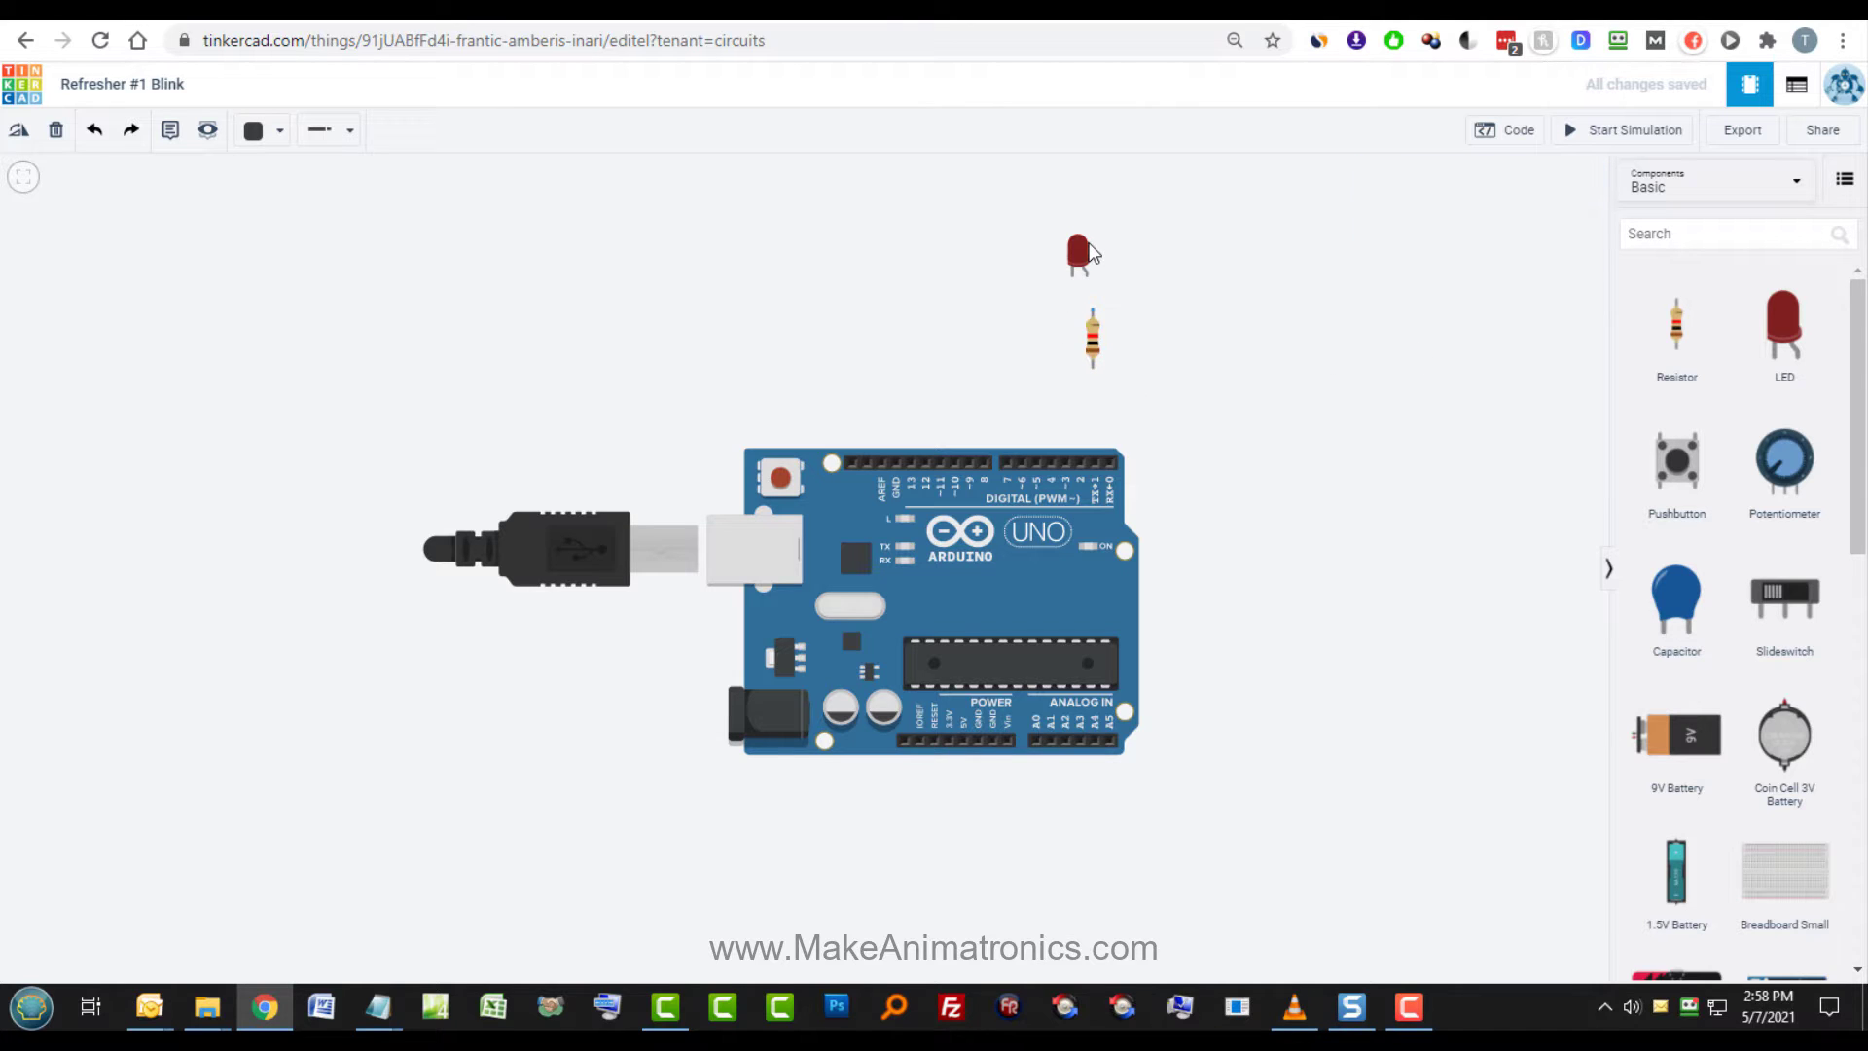
left_click(1432, 251)
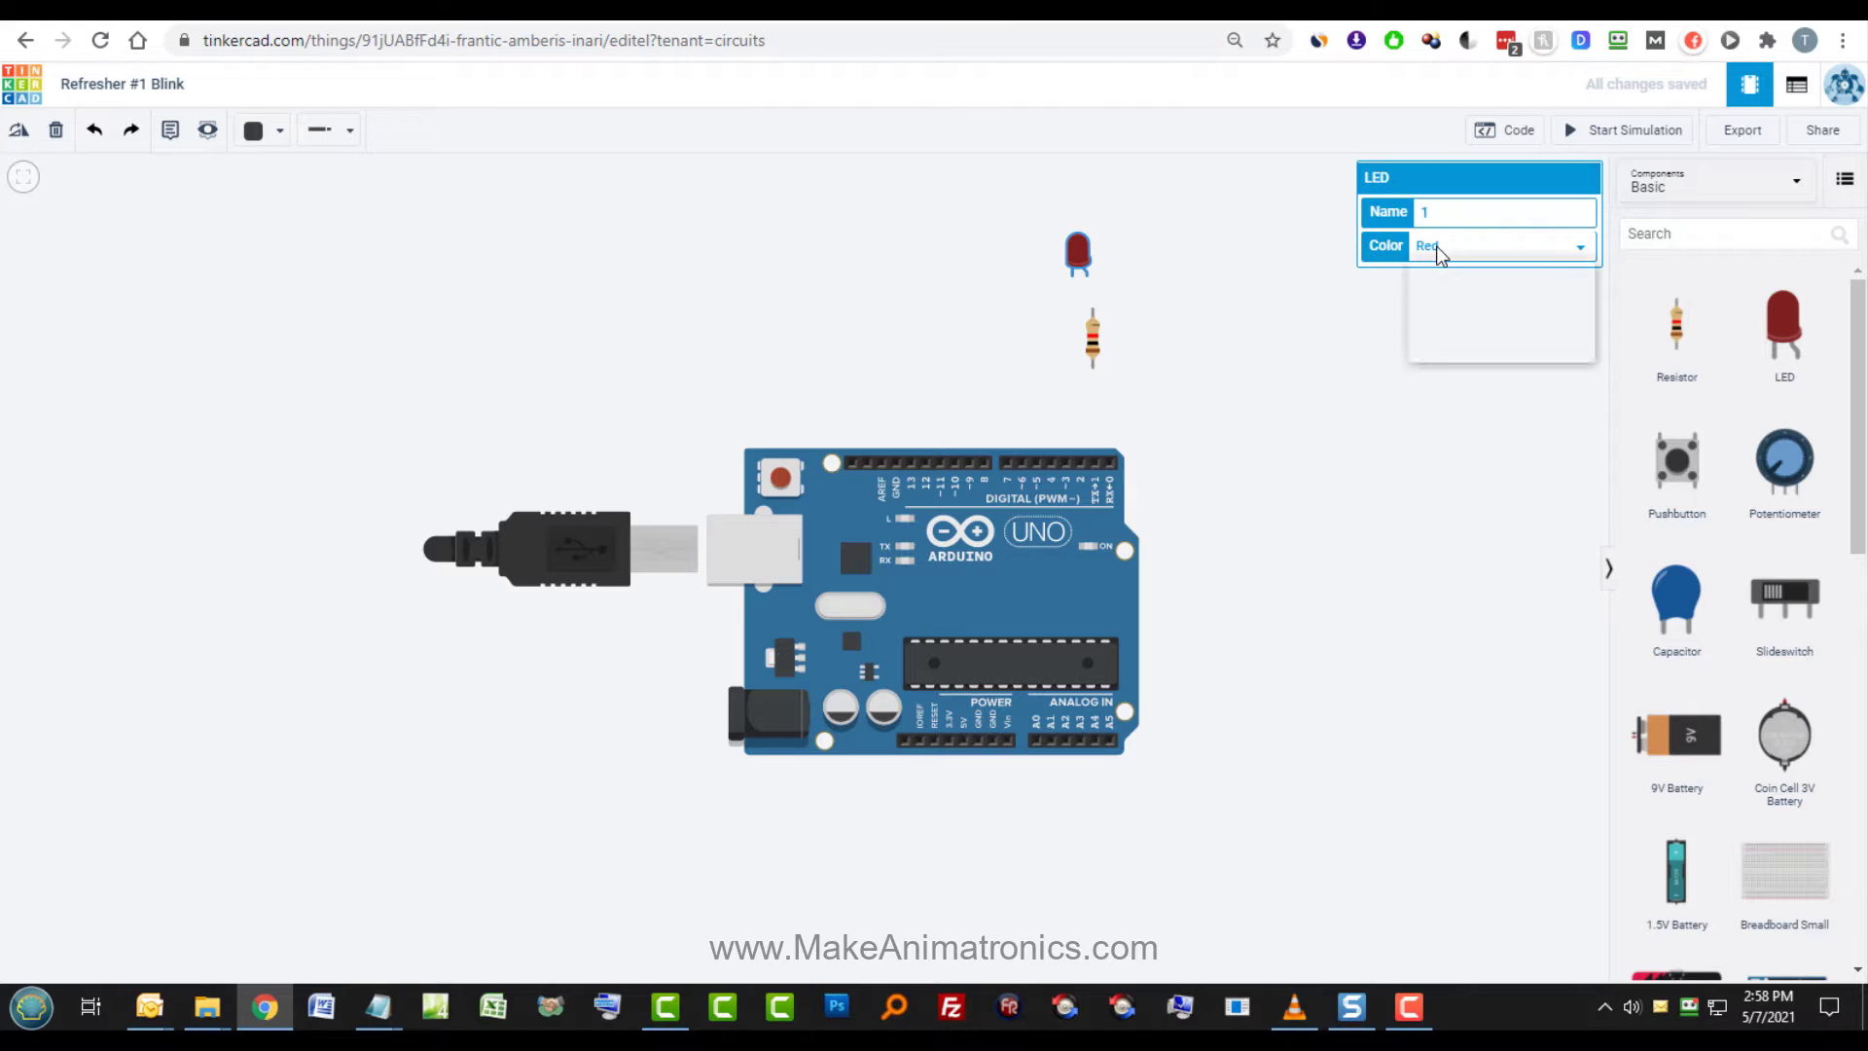
left_click(1442, 251)
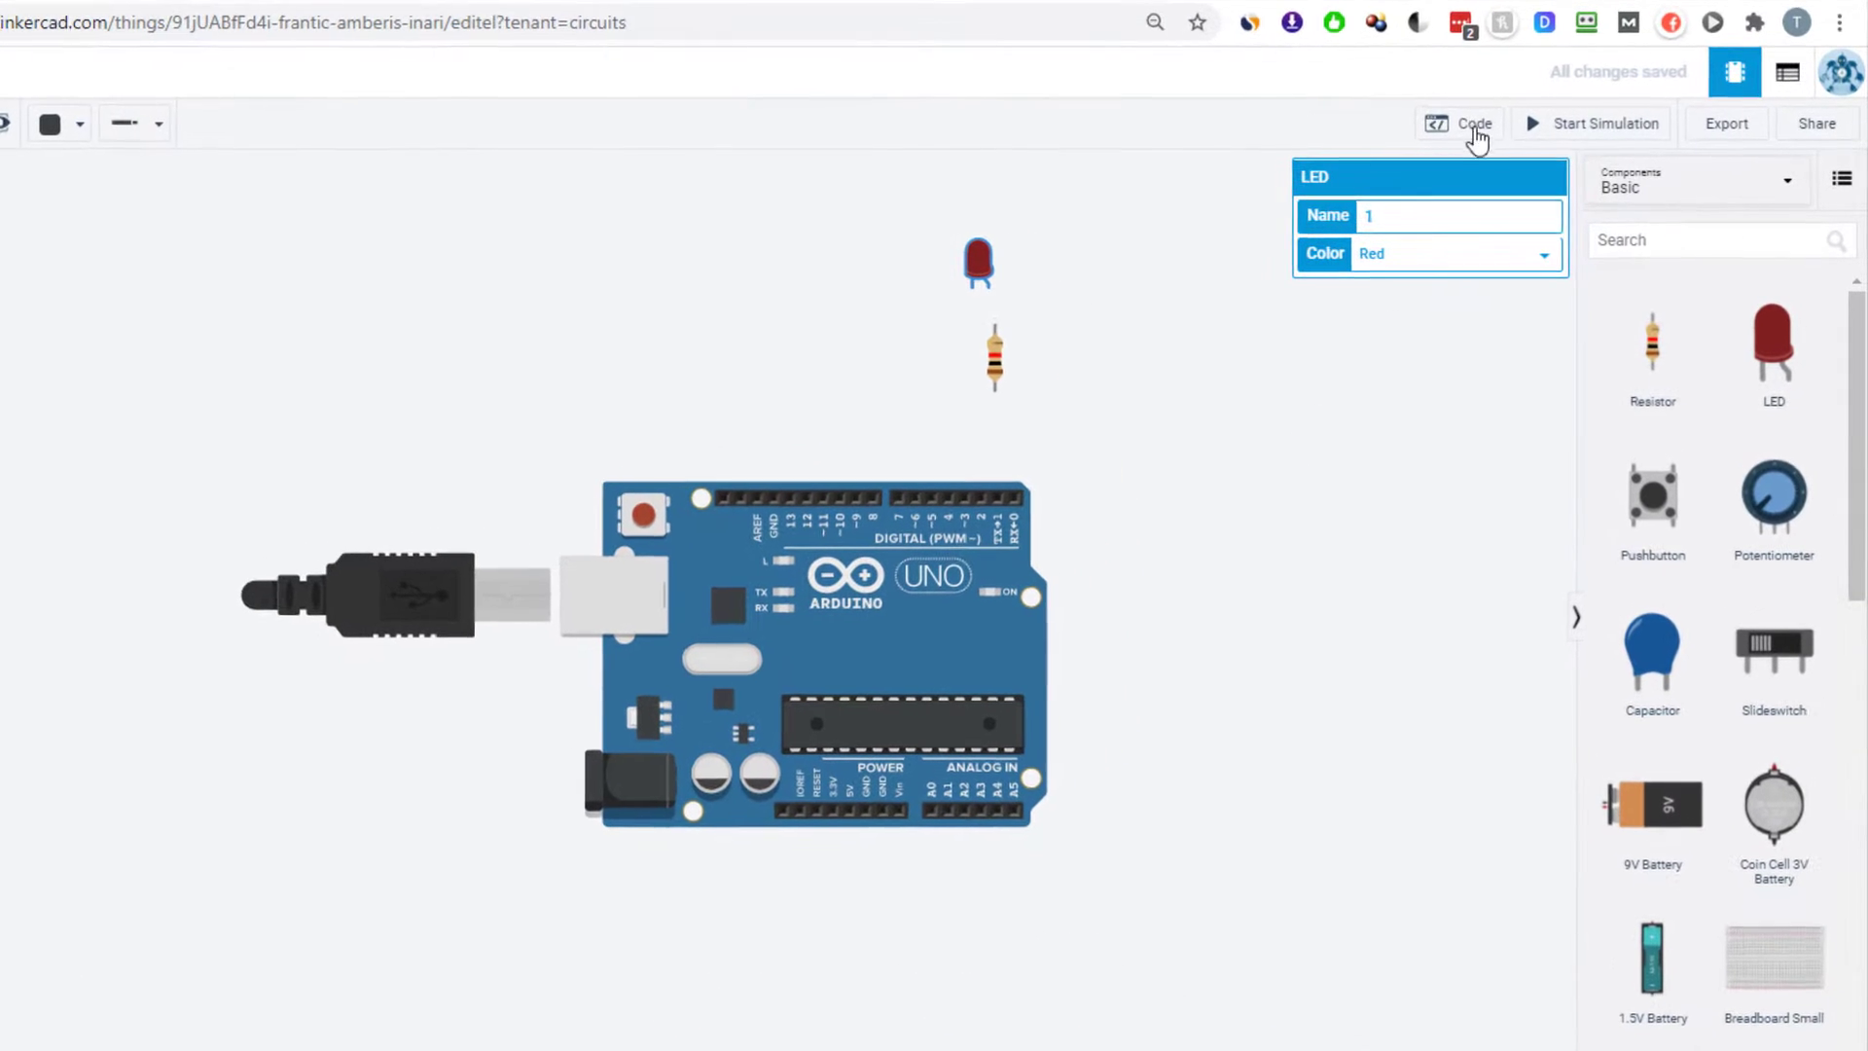
Show the block code, run the simulation to watch the Arduino's built-in LED, stop it and hide the code.
left_click(1473, 125)
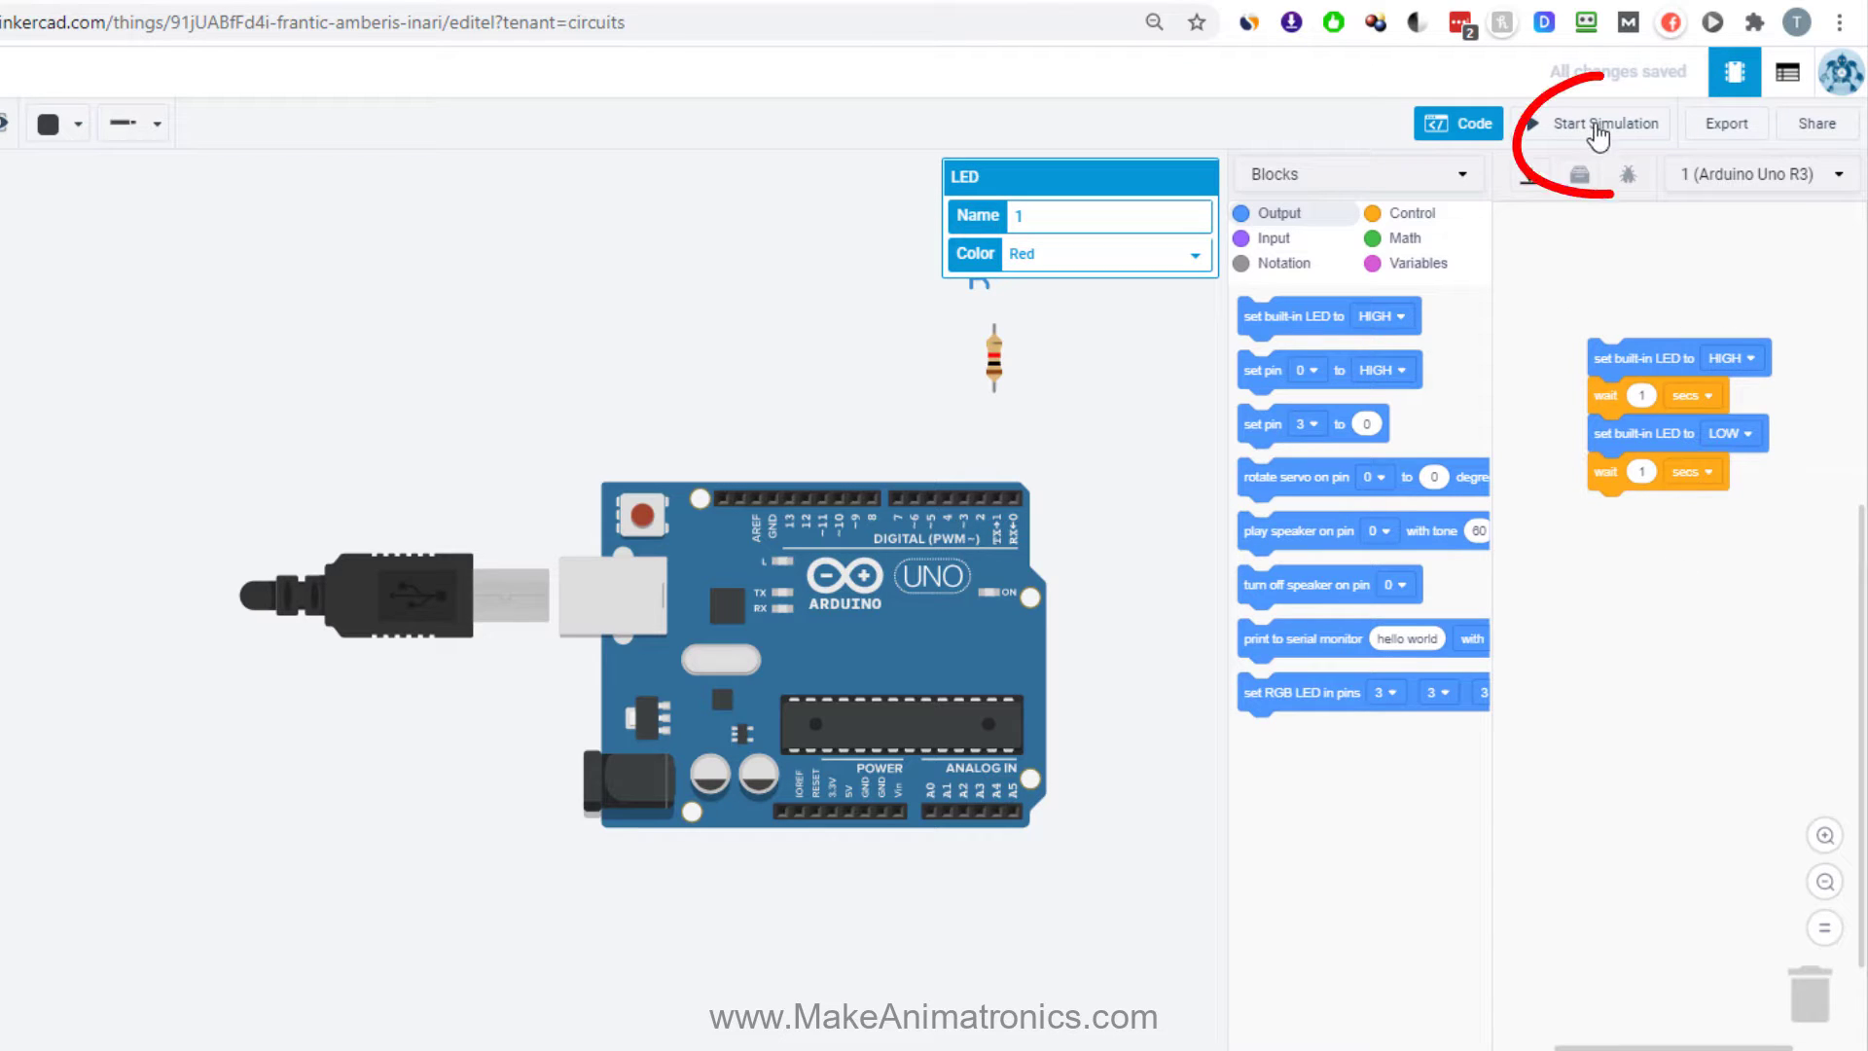
left_click(1595, 123)
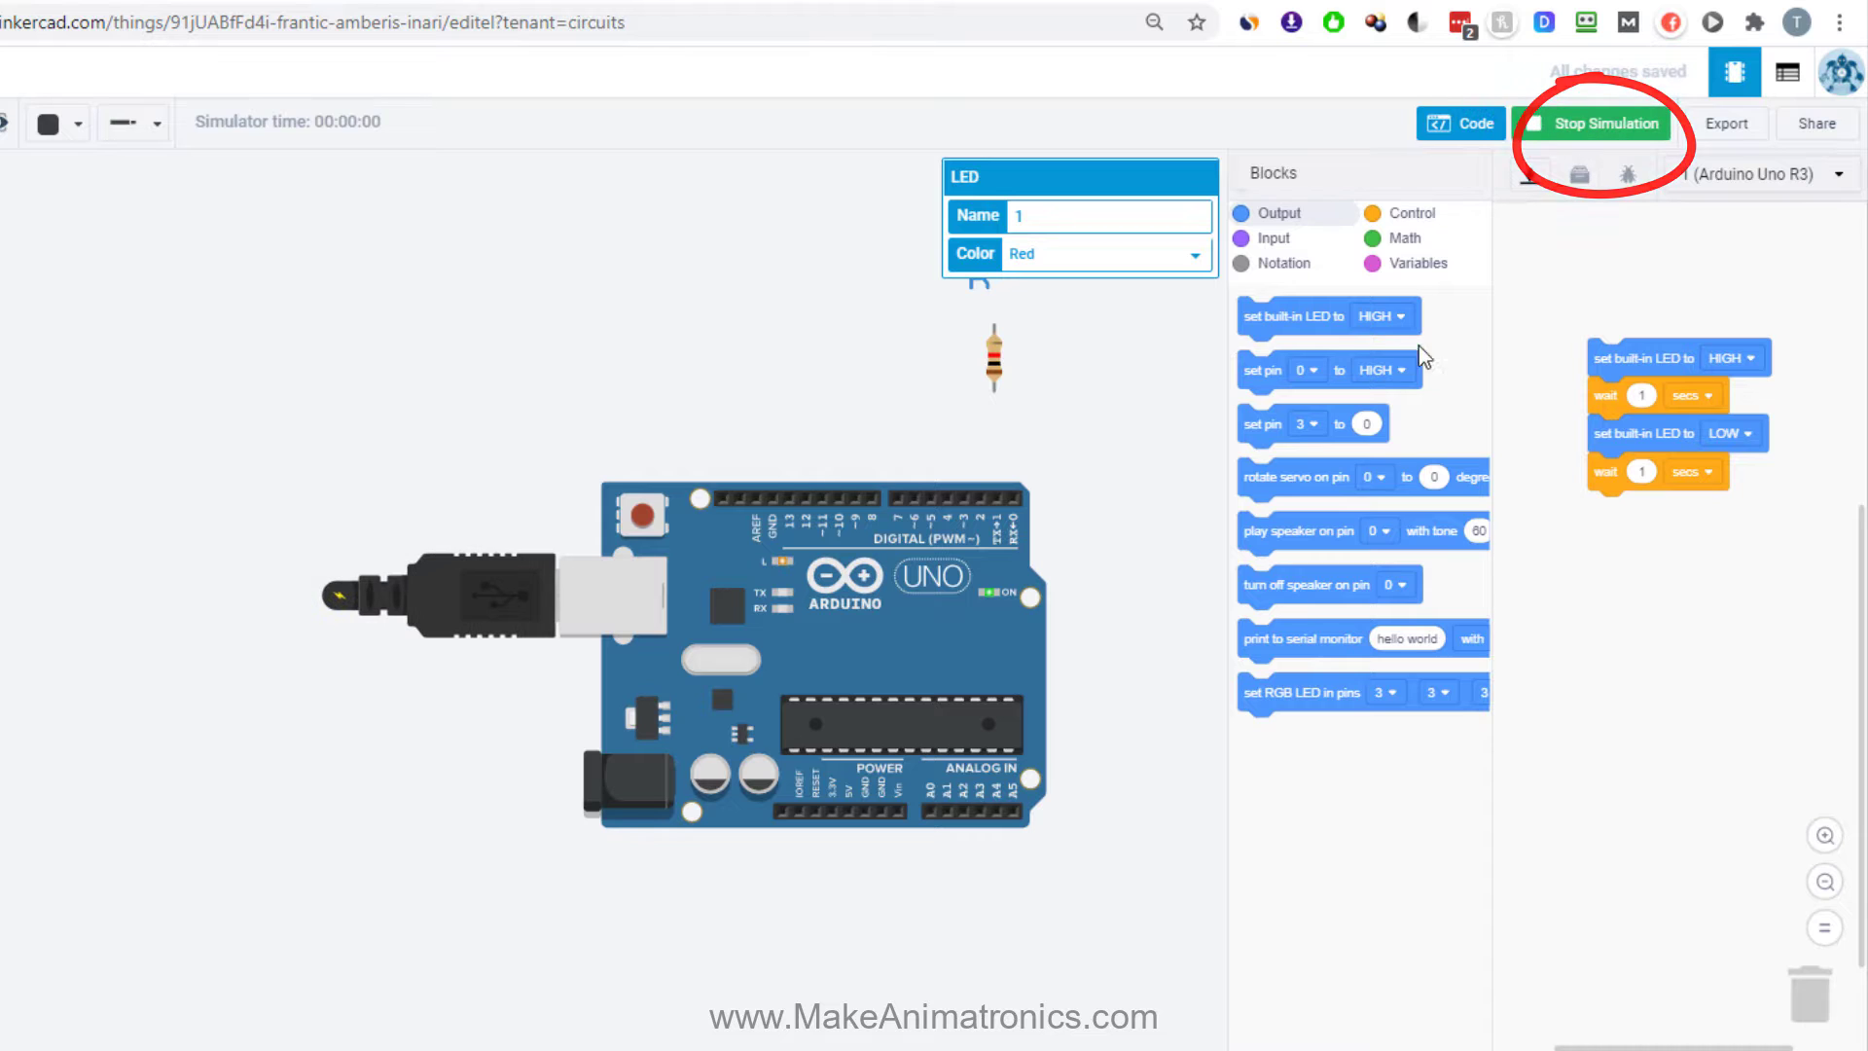
scroll(753, 593, "up", 1)
scroll(787, 553, "up", 1)
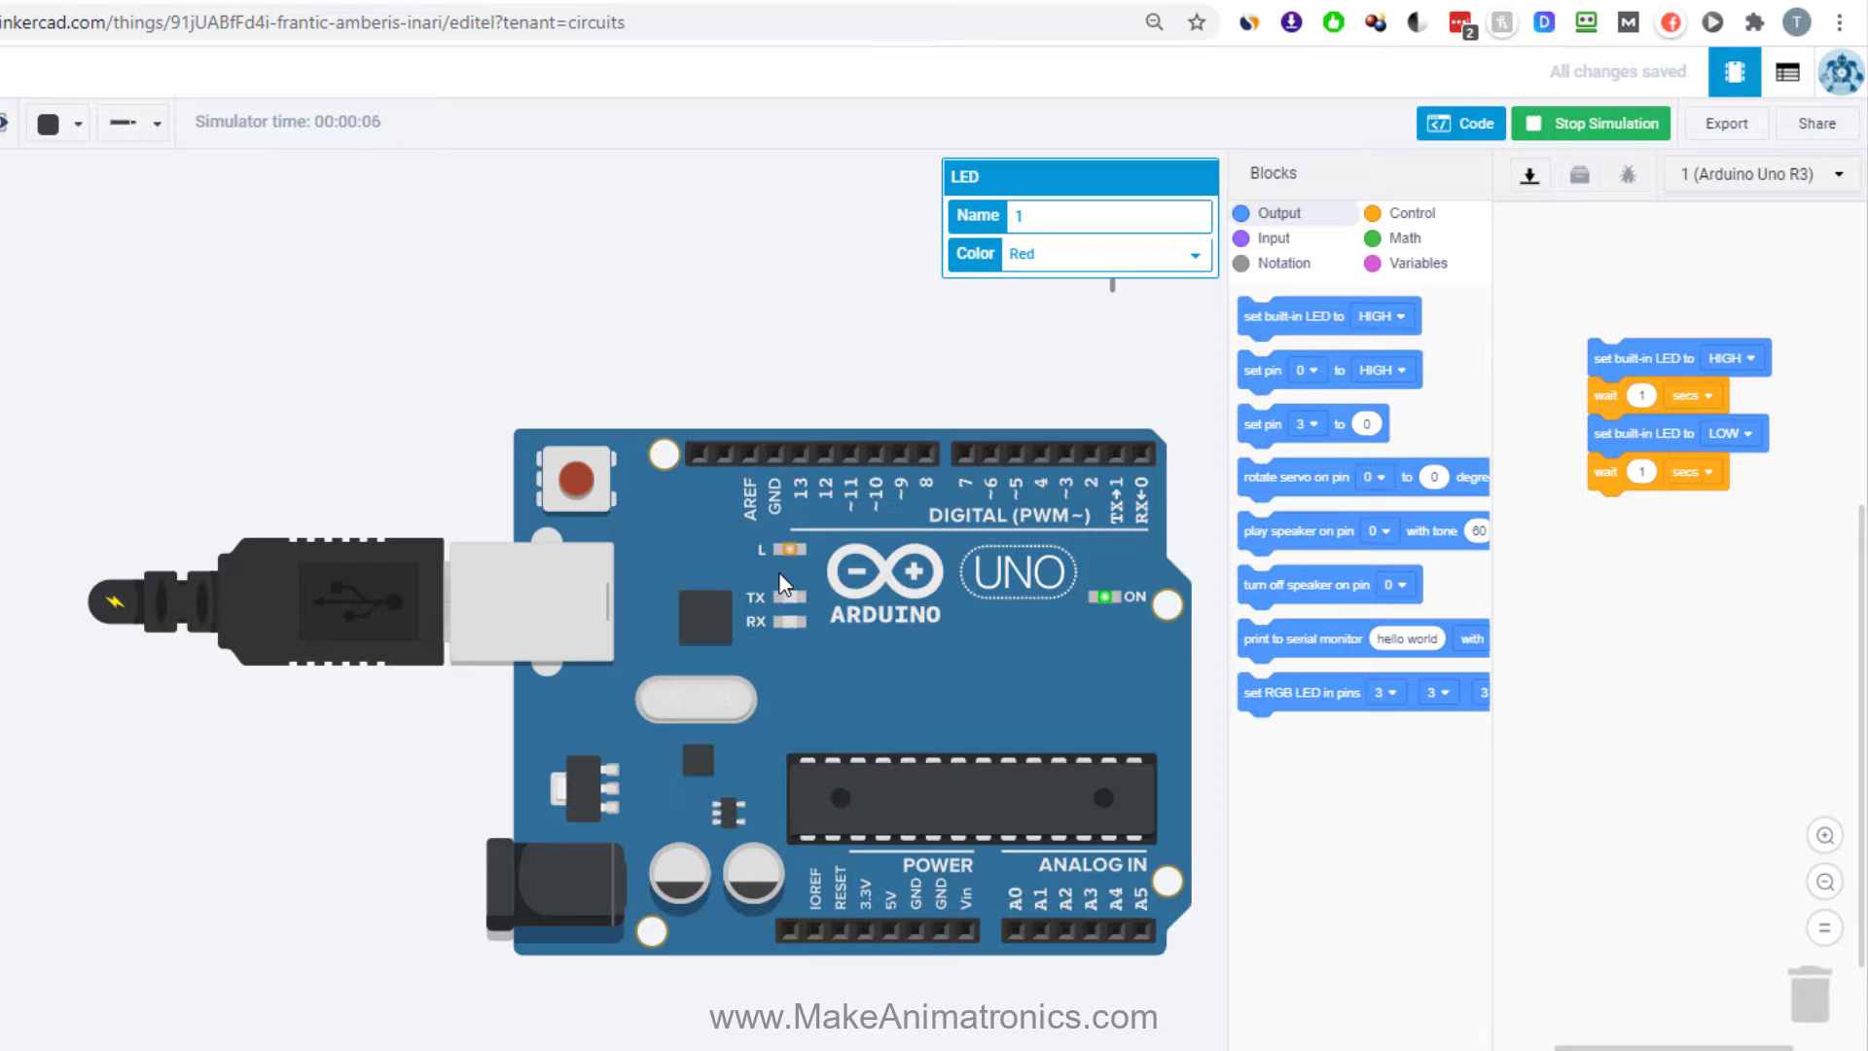
scroll(799, 579, "down", 3)
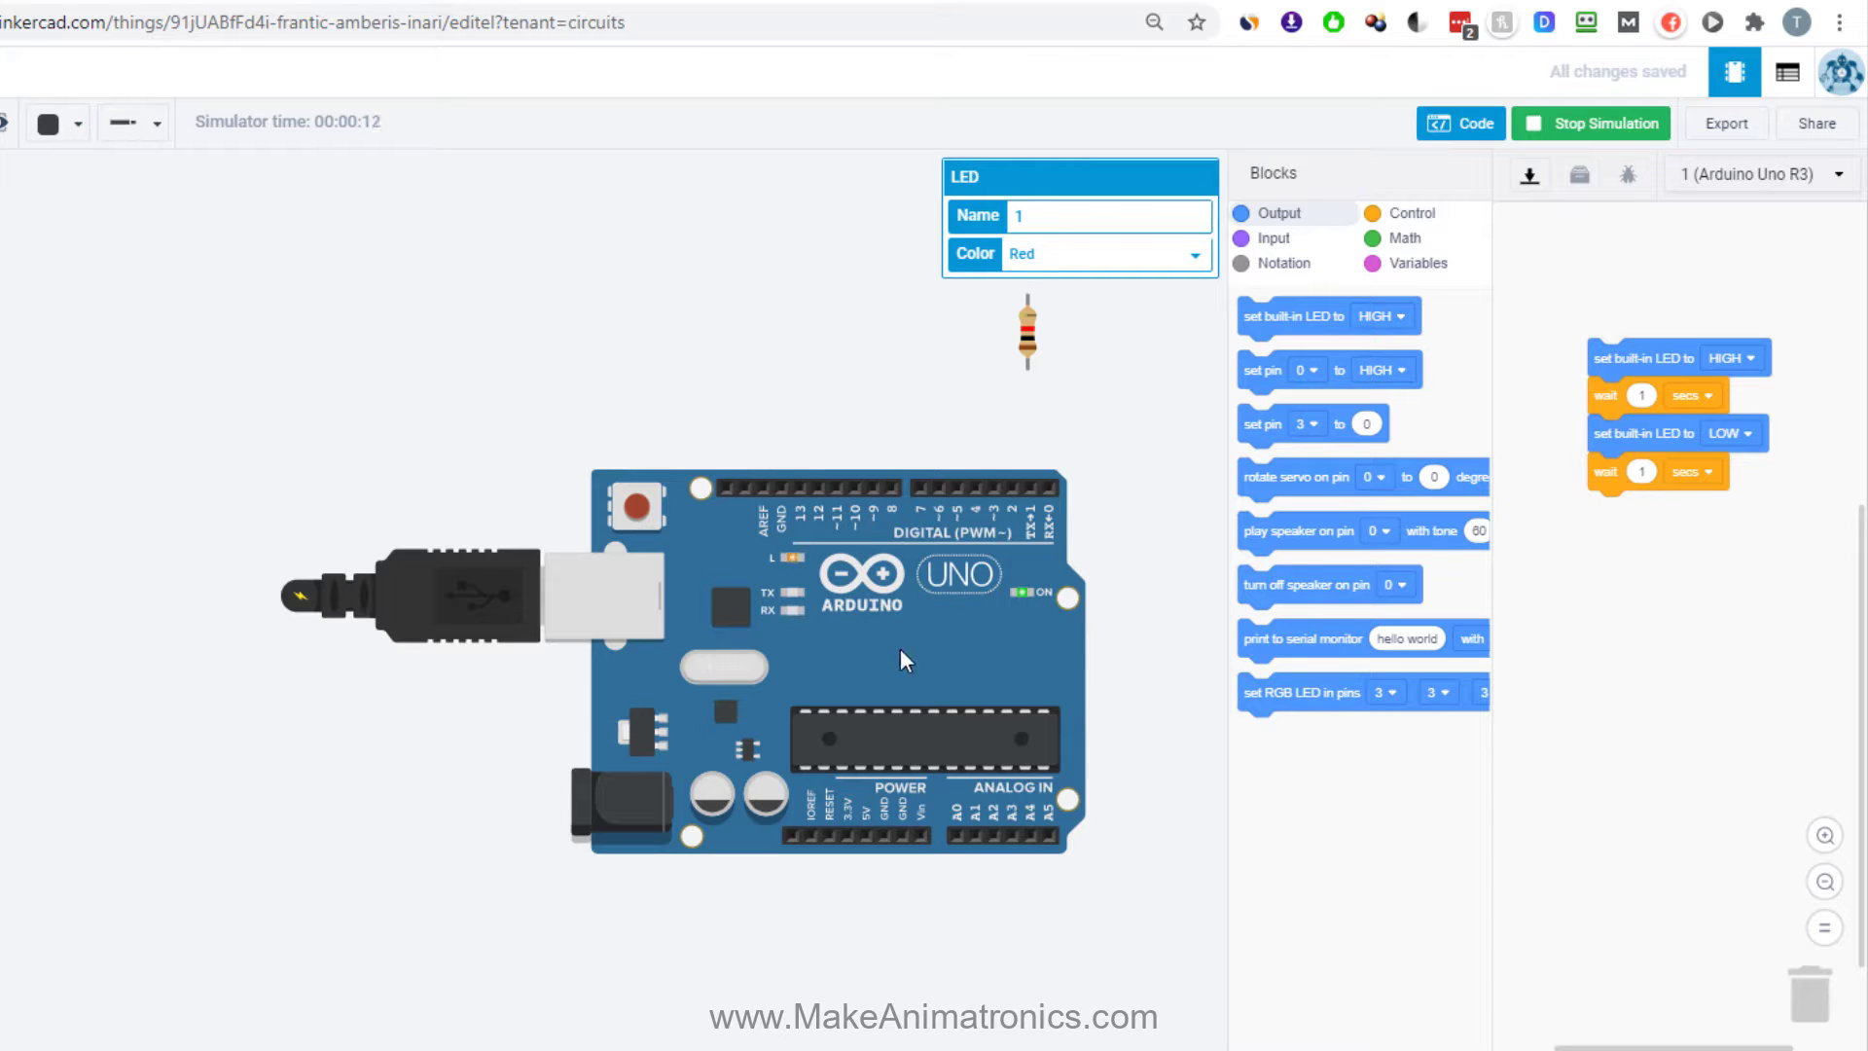
left_click(1595, 127)
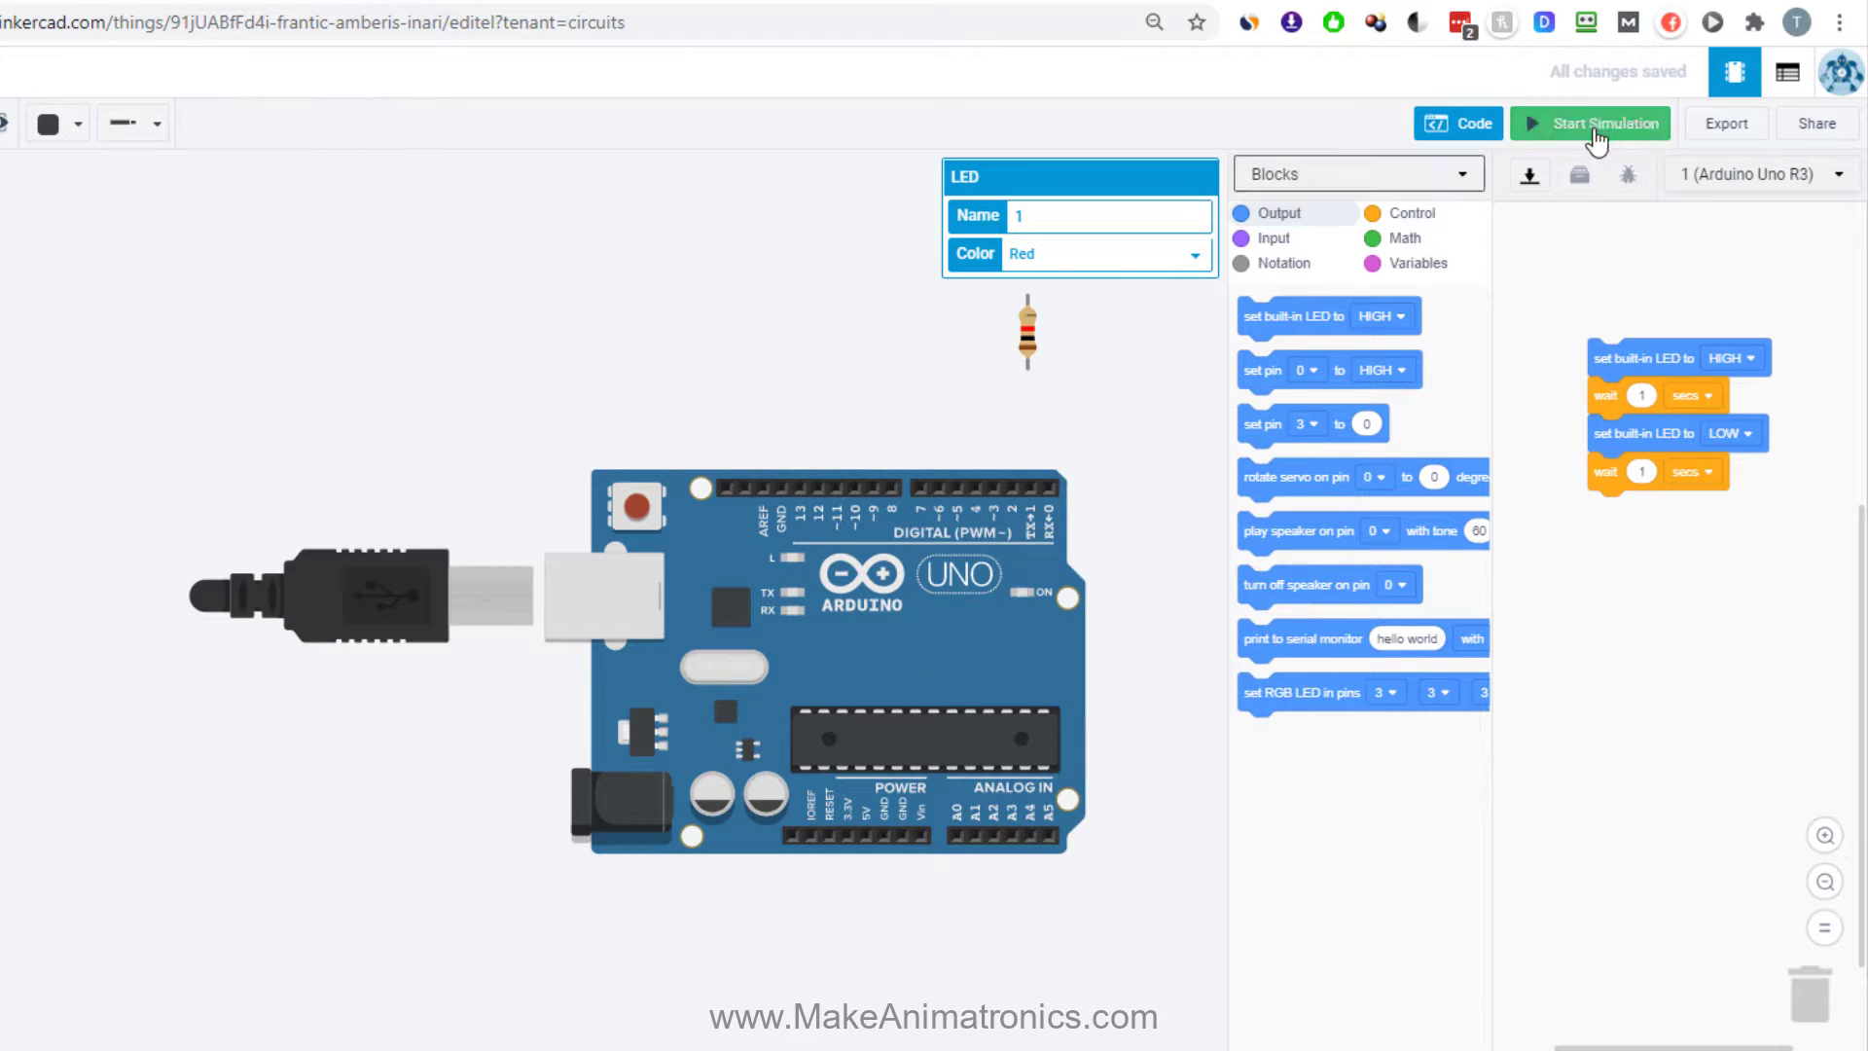
left_click_drag(1135, 434, 1125, 544)
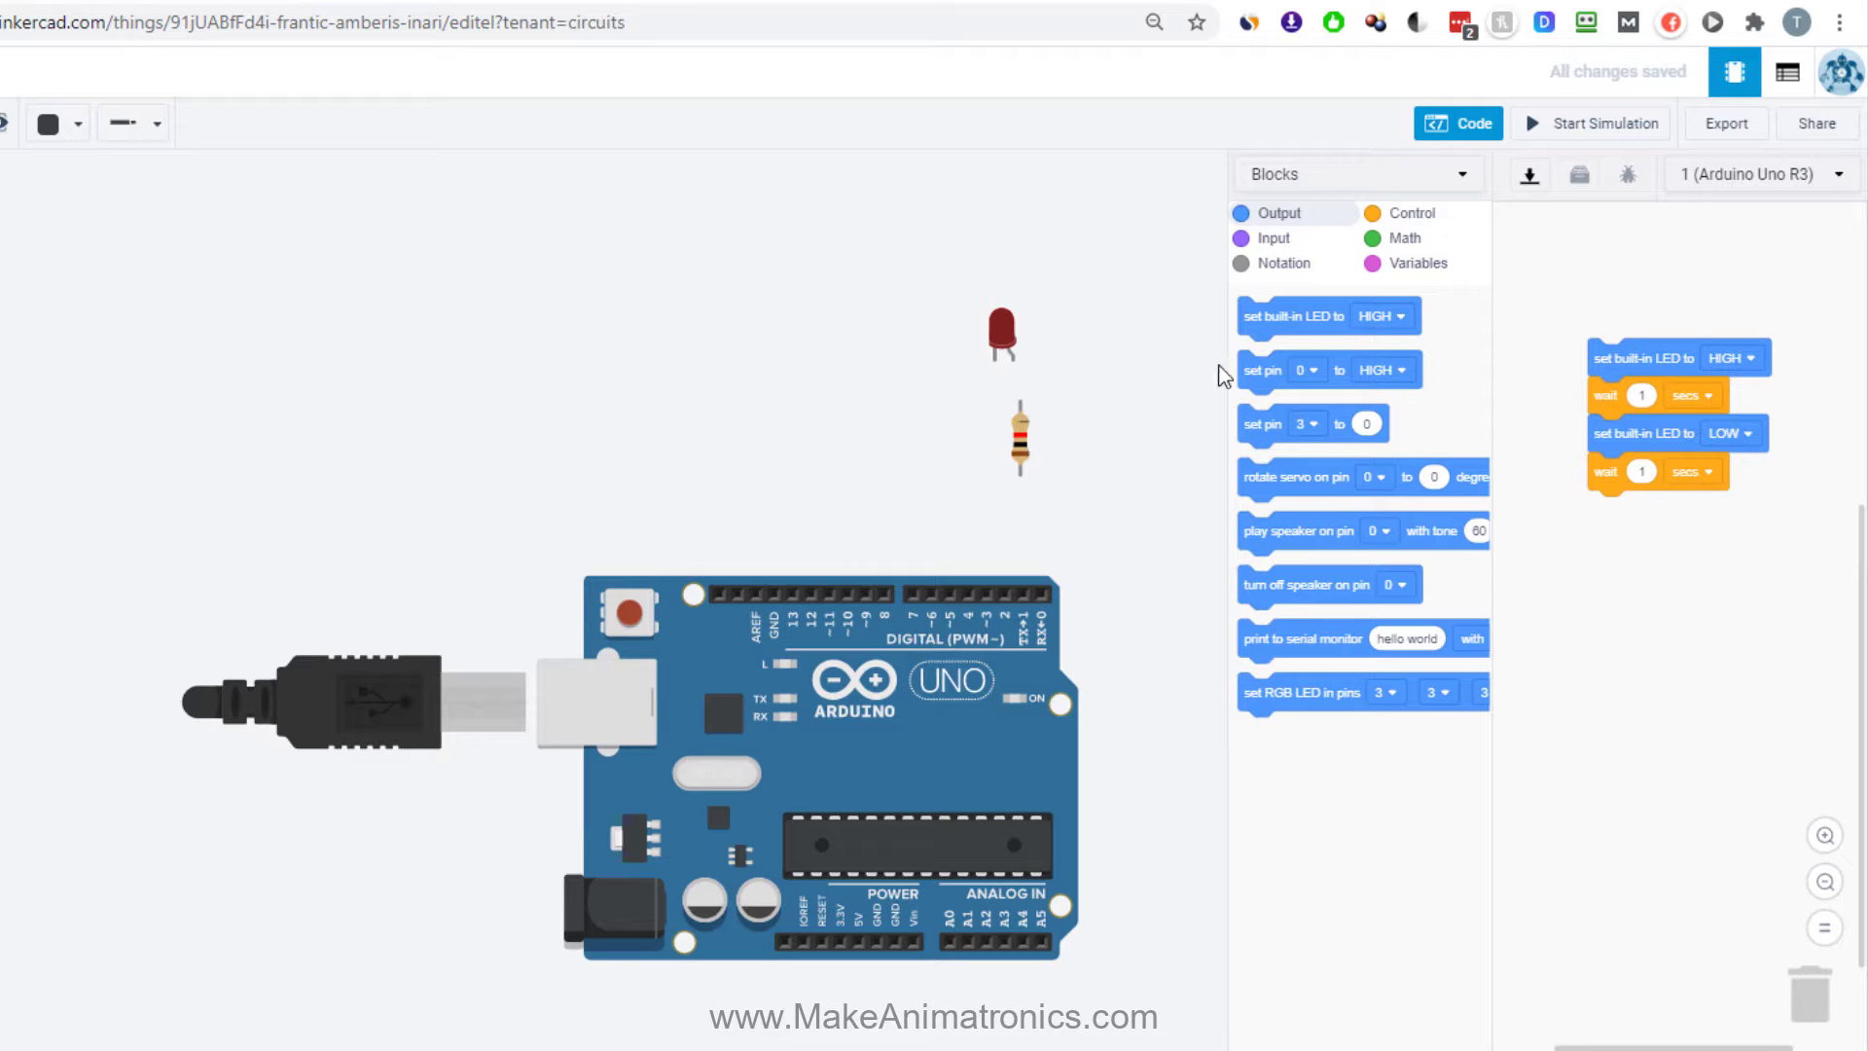
left_click(1474, 131)
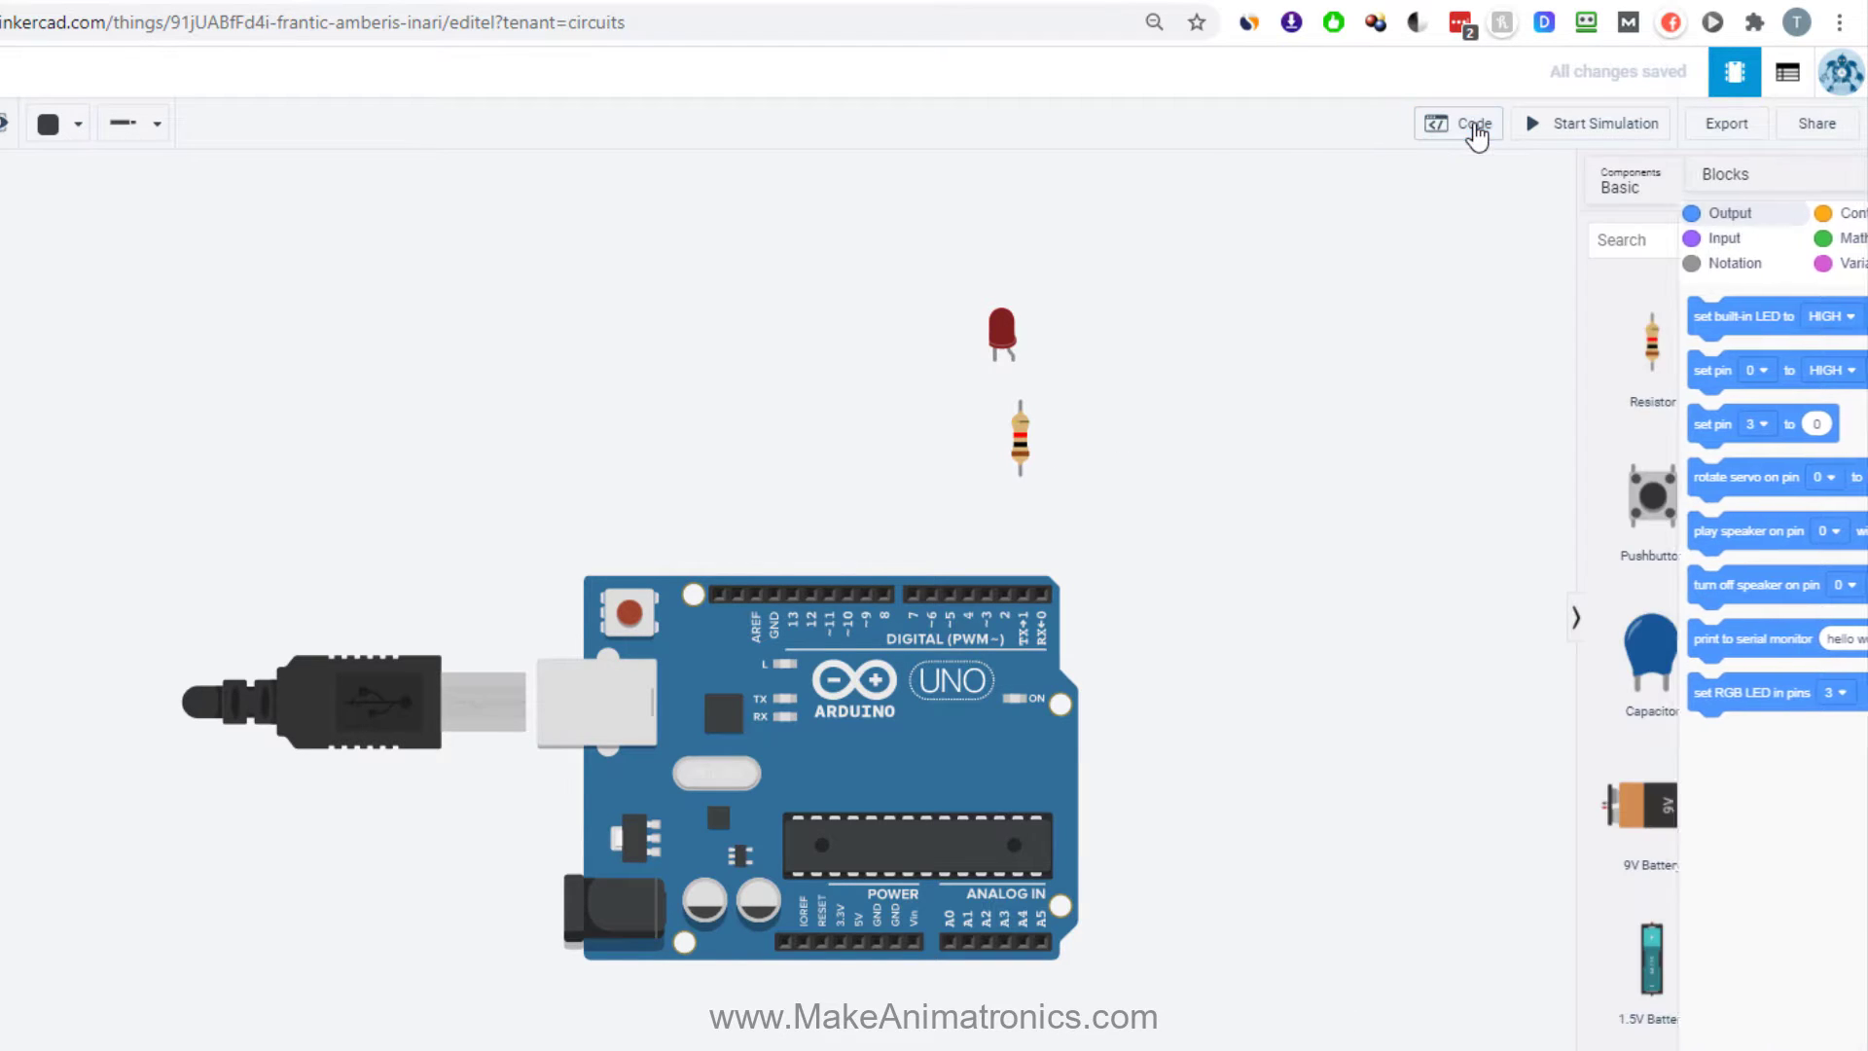
Move the resistor and the LED to just above the Arduino's digital pin 13, with the LED over the resistor.
left_click(1027, 446)
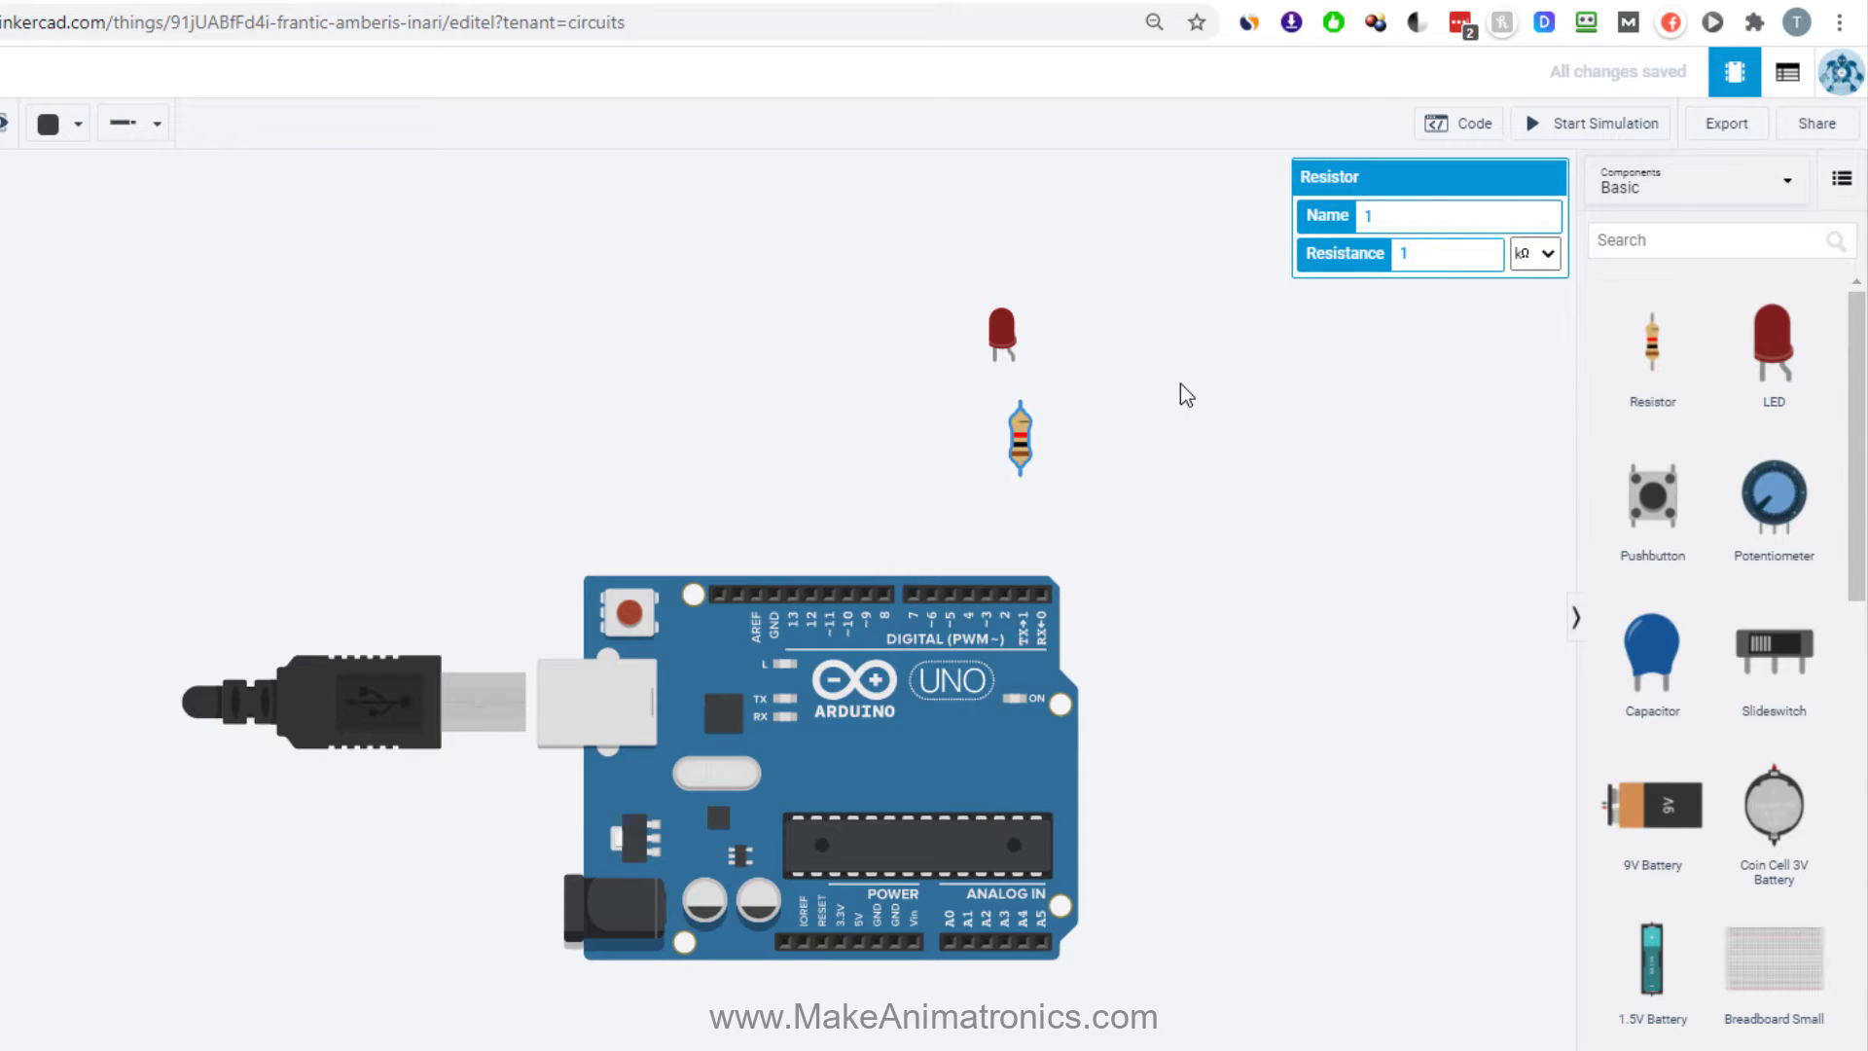
left_click(1549, 257)
left_click(1548, 257)
left_click_drag(1023, 448, 822, 510)
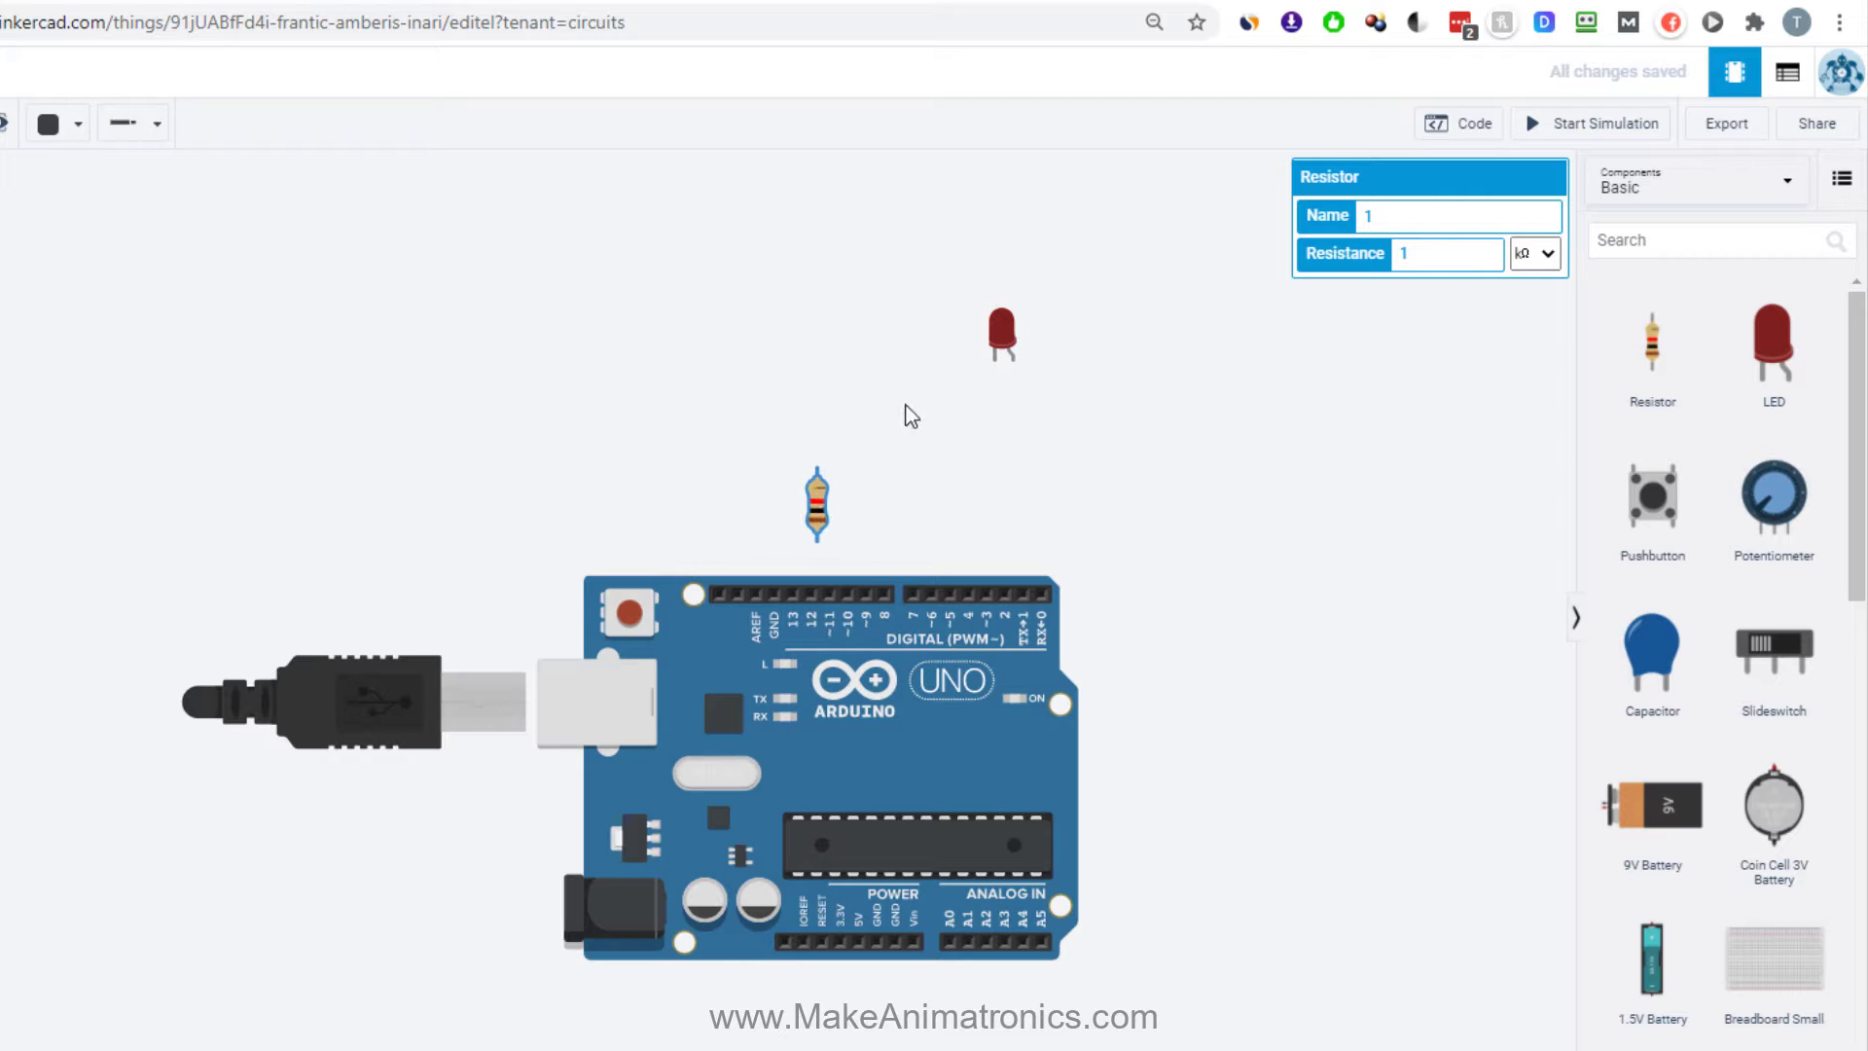
left_click_drag(1003, 341, 798, 406)
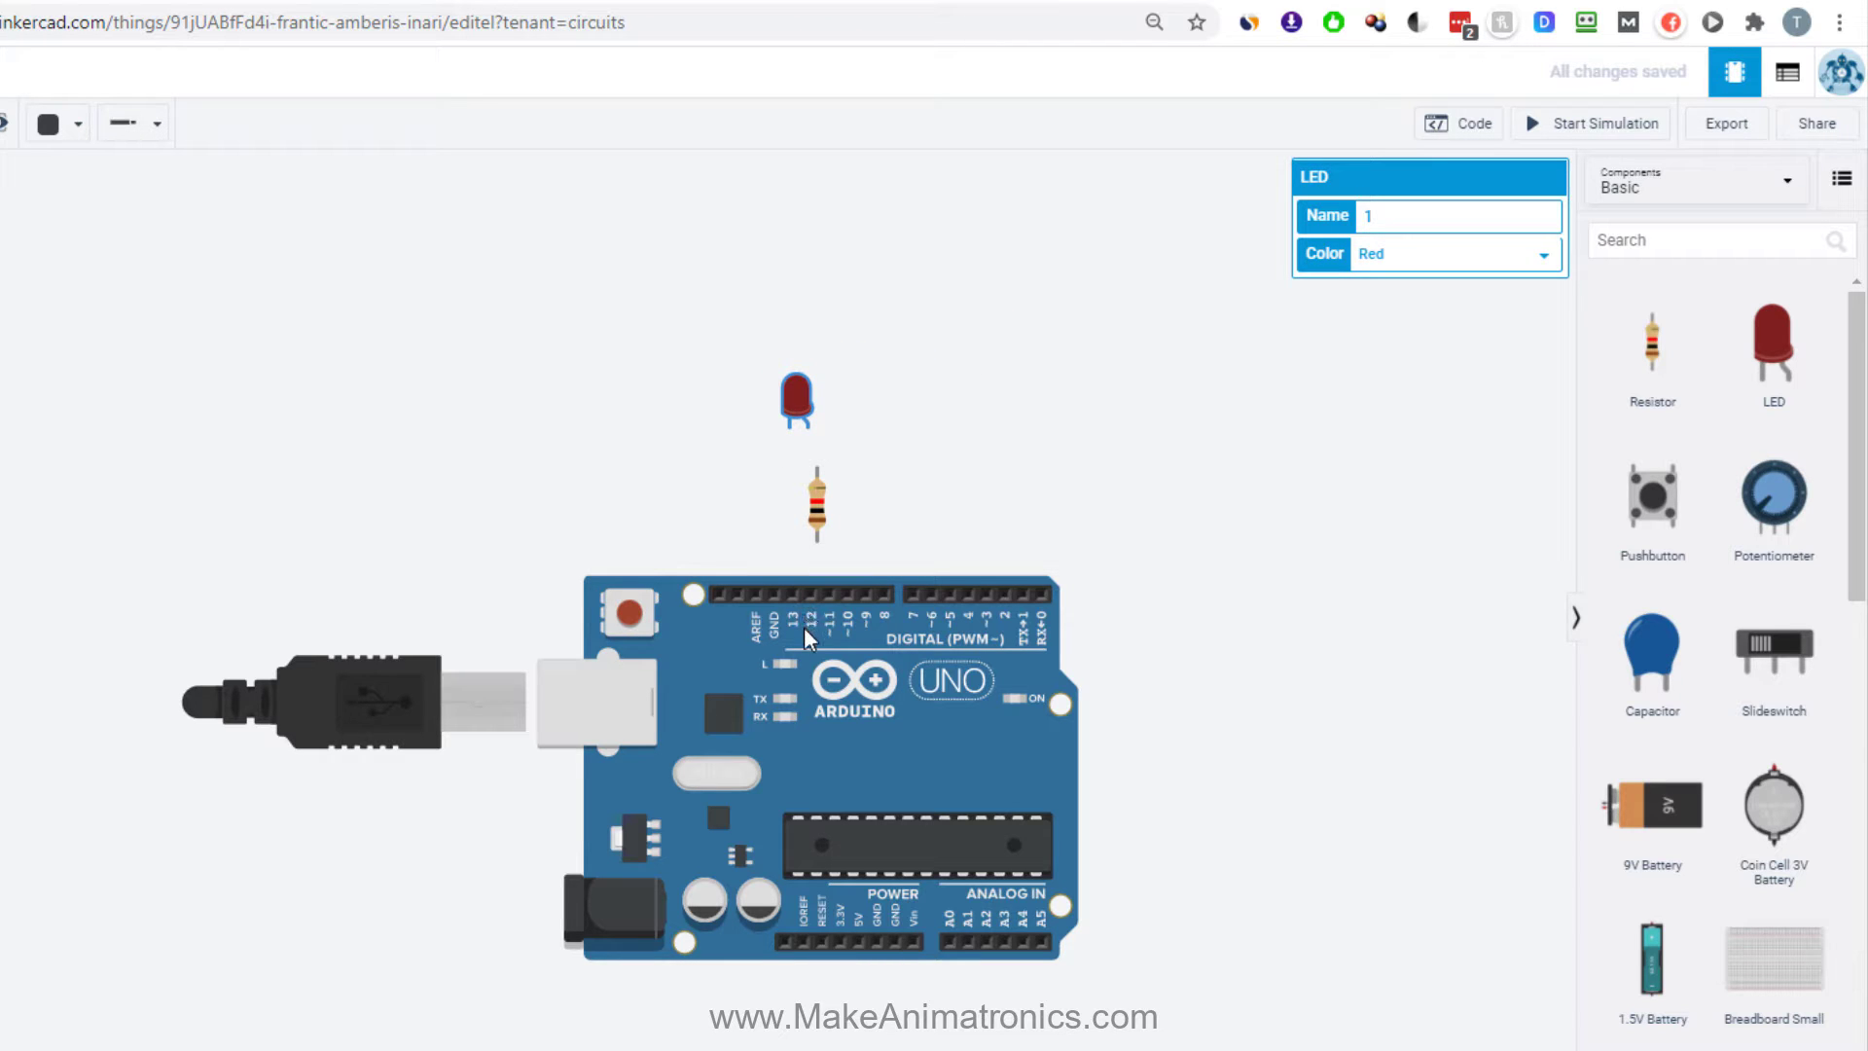
Wire the resistor and LED in series from pin 13 to GND, with the resistor on the anode and GND on the cathode.
left_click(794, 597)
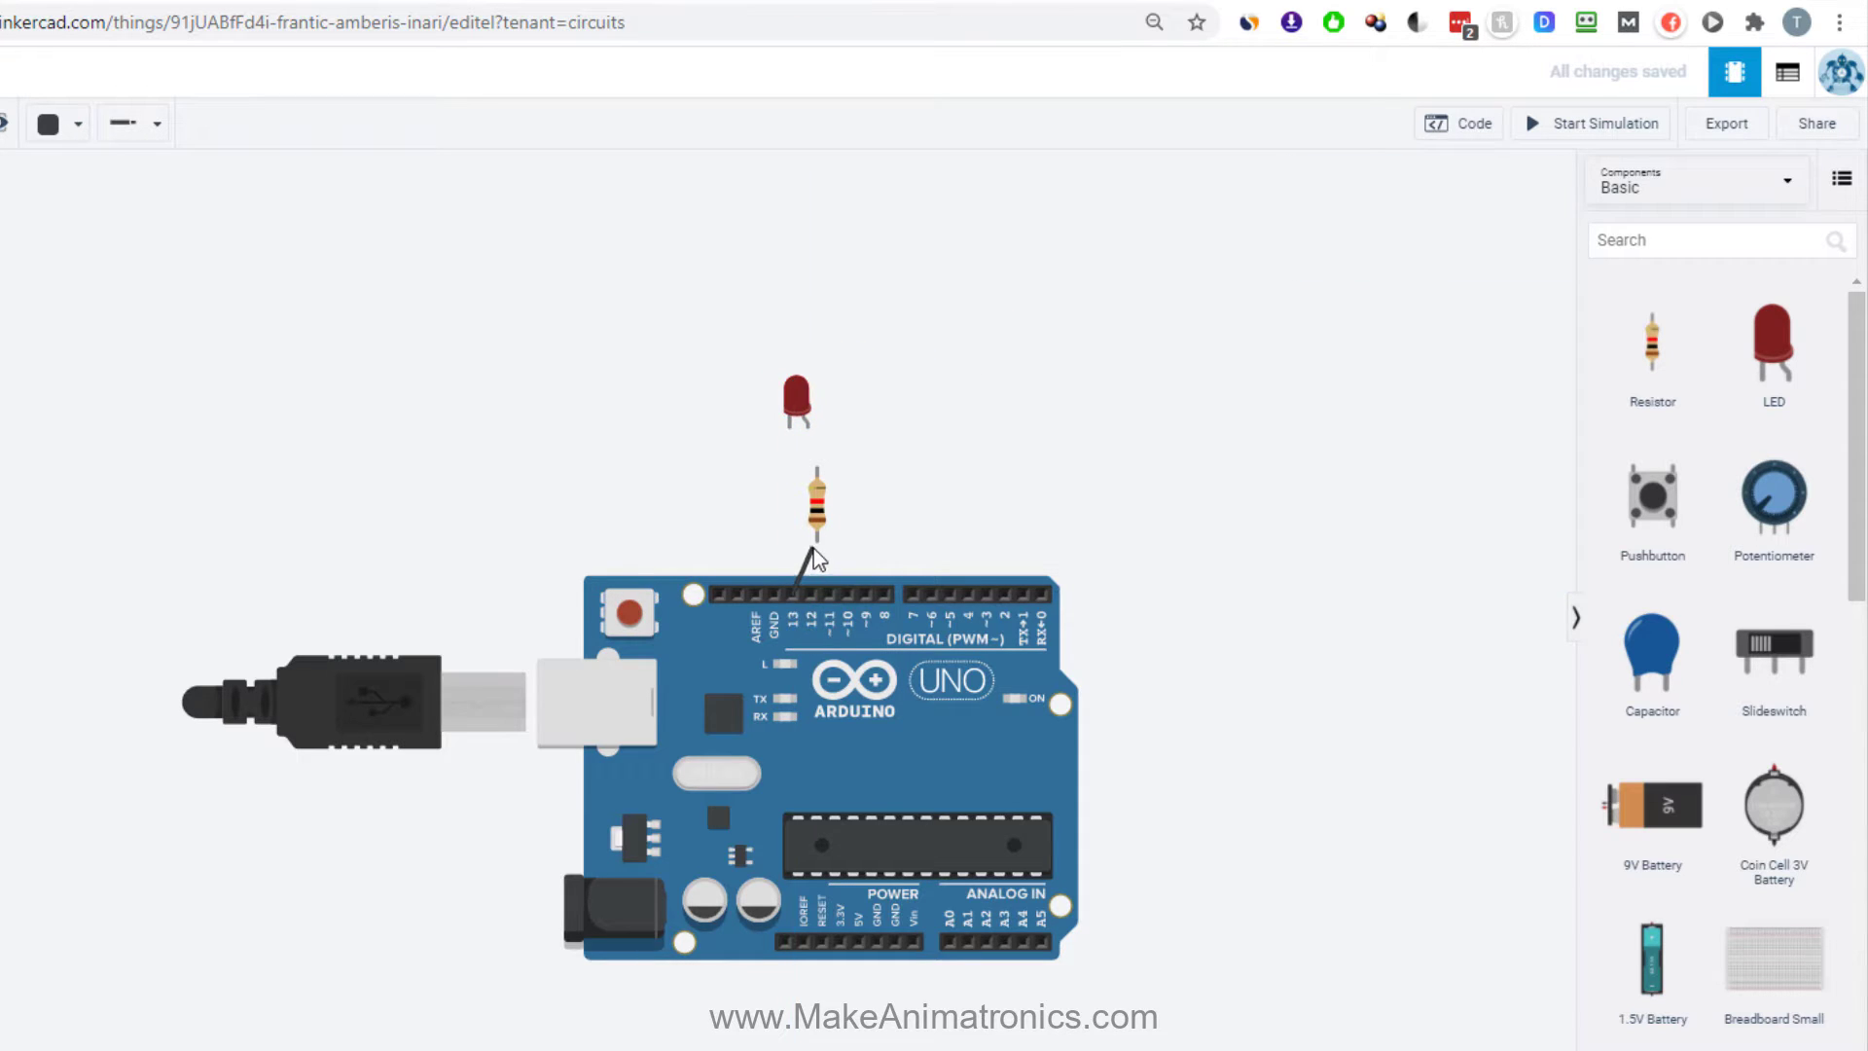
left_click(818, 541)
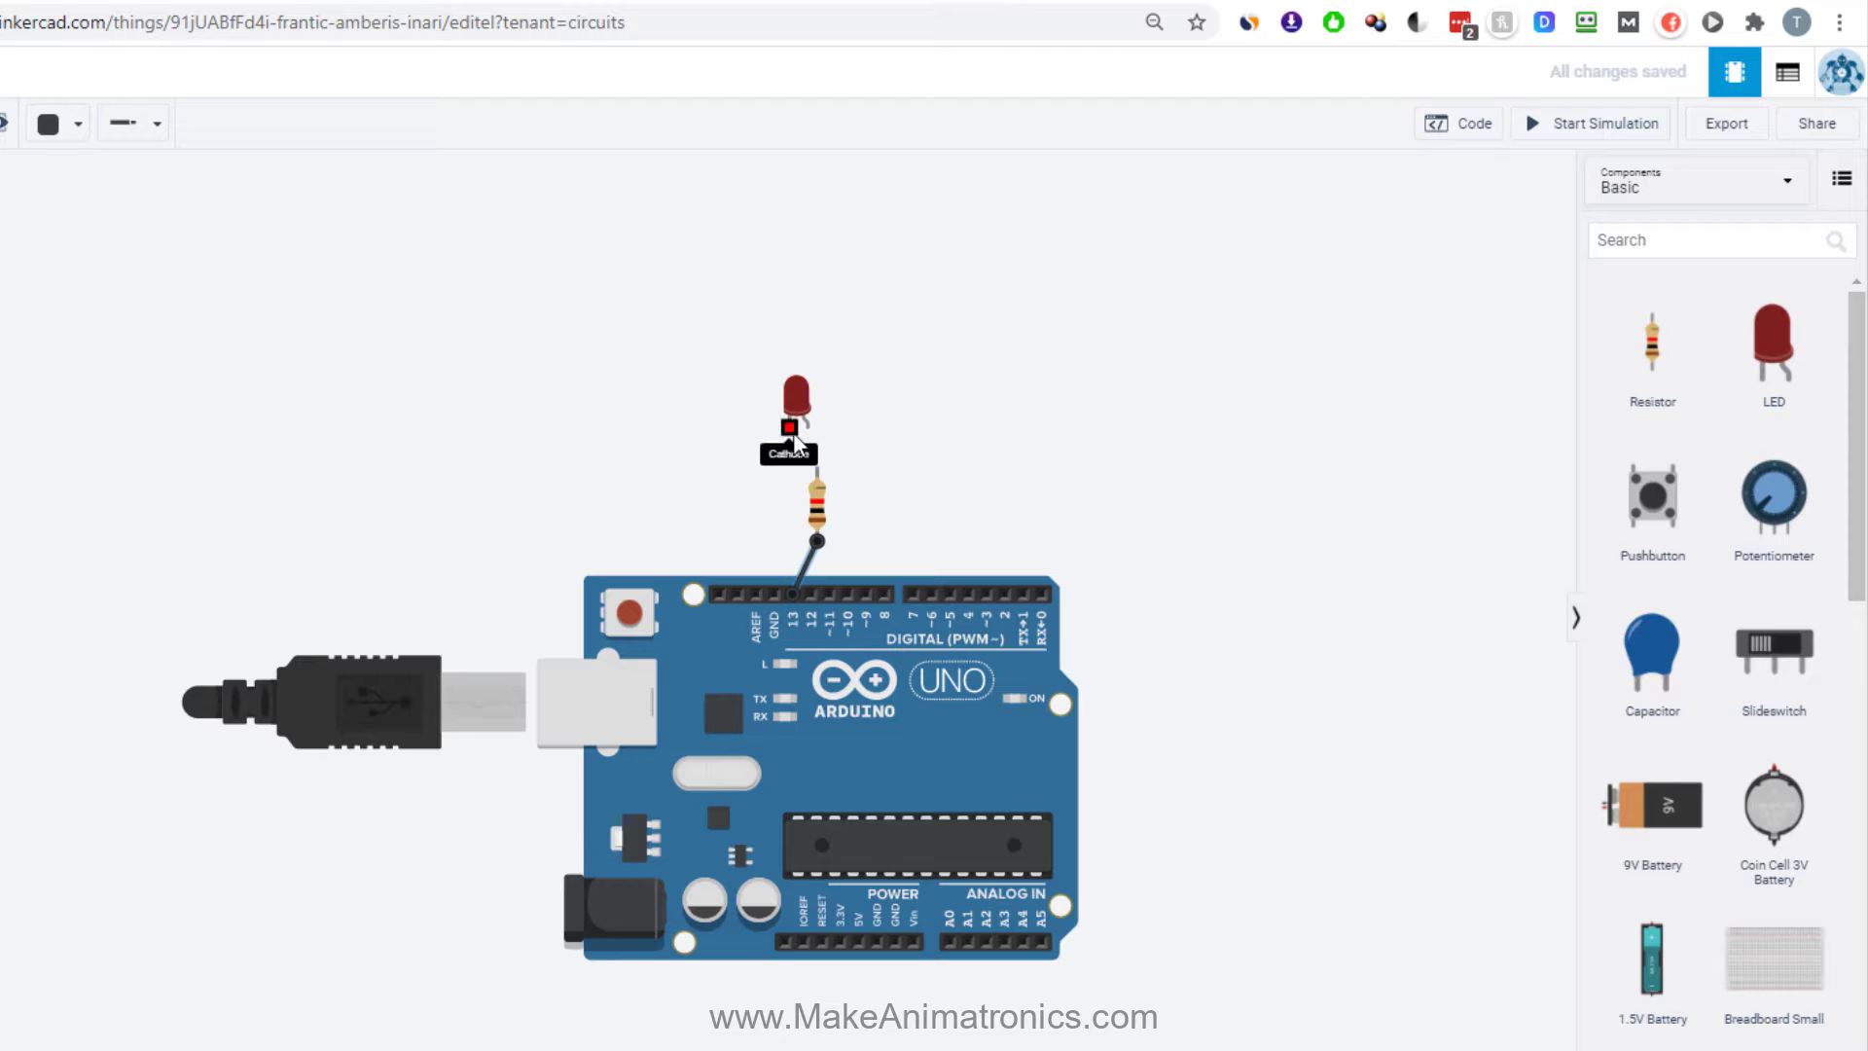
left_click(789, 428)
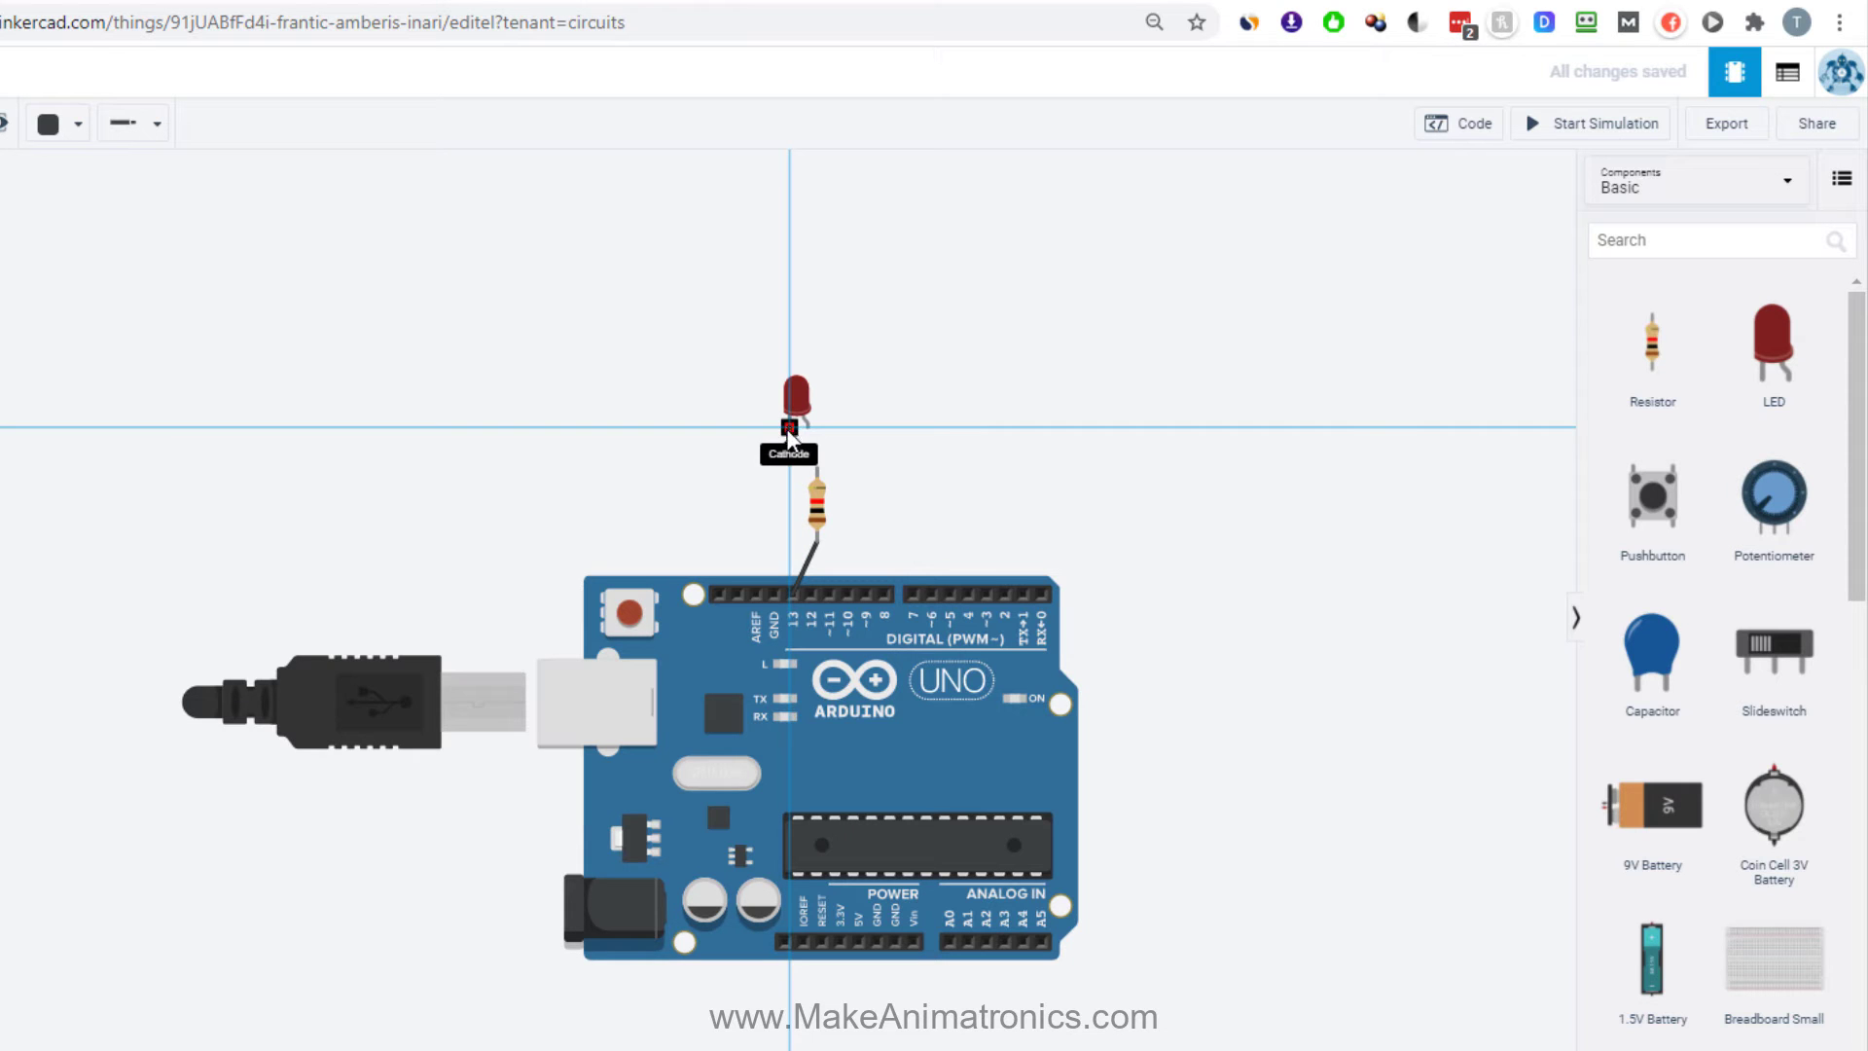
left_click(777, 598)
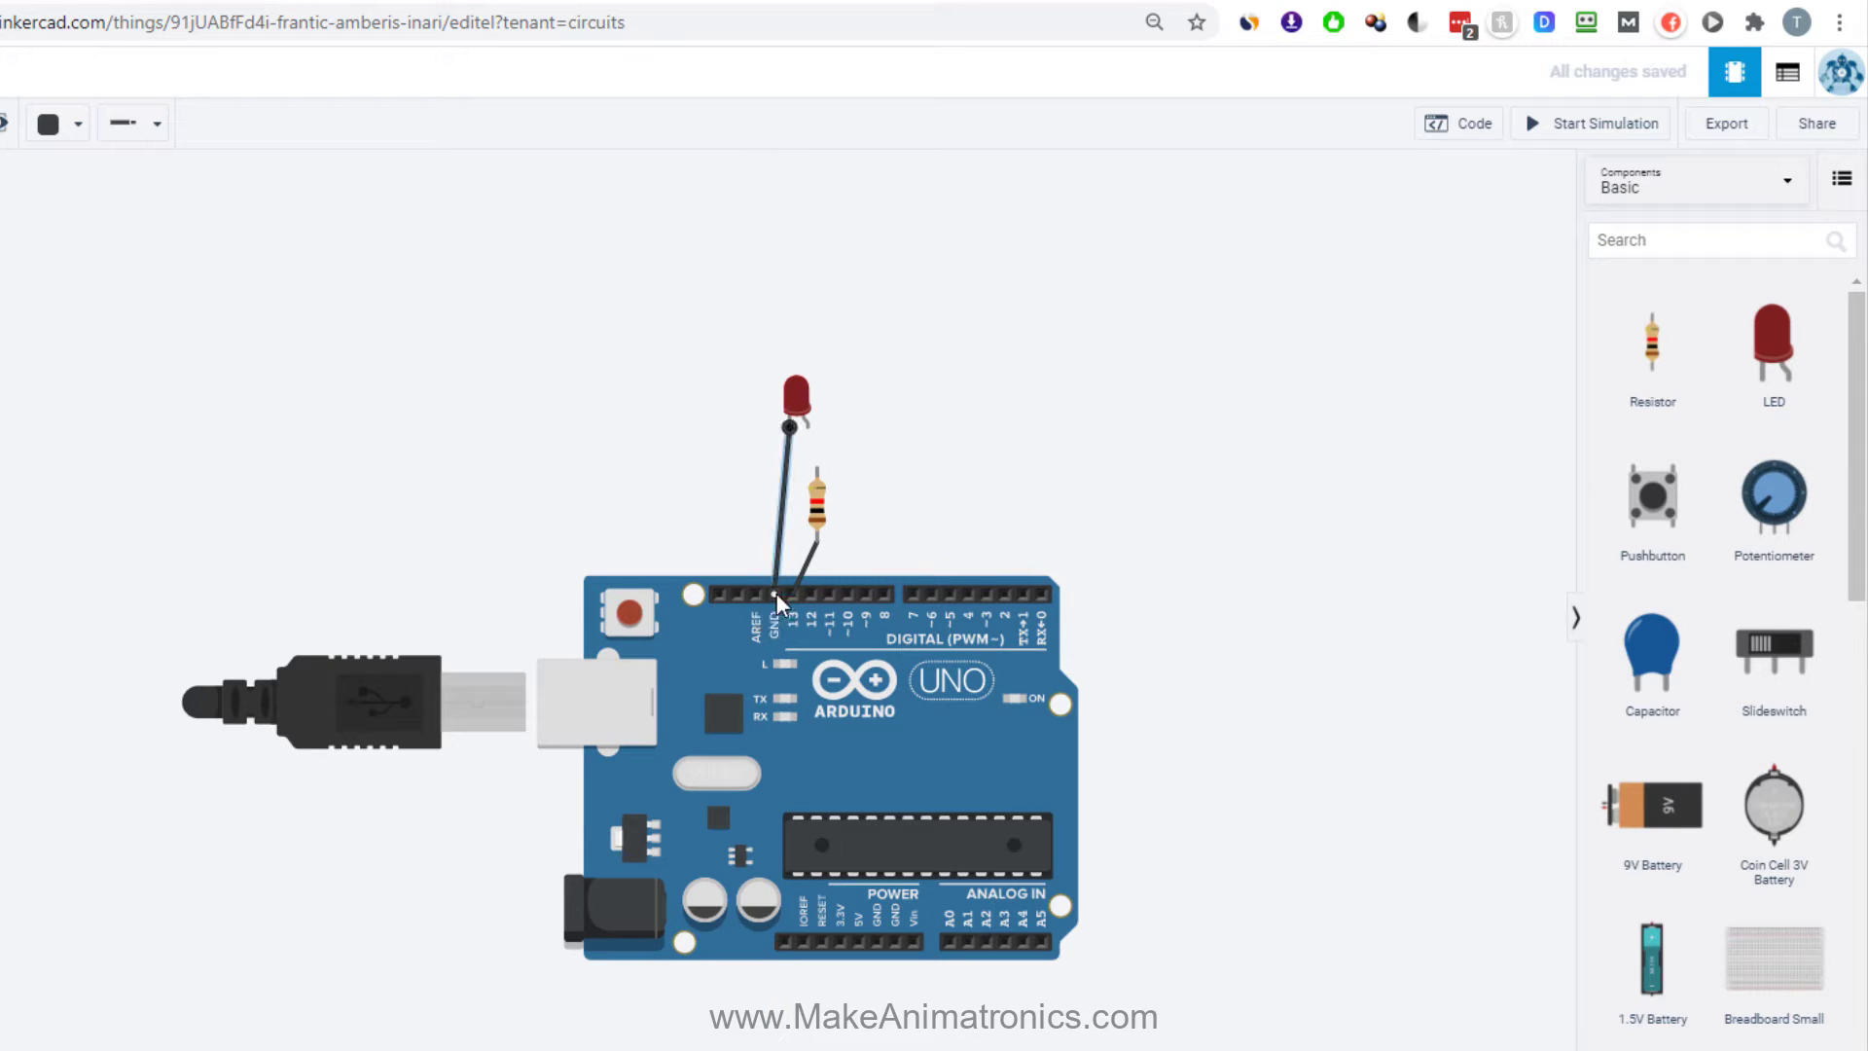
left_click(818, 470)
left_click(808, 428)
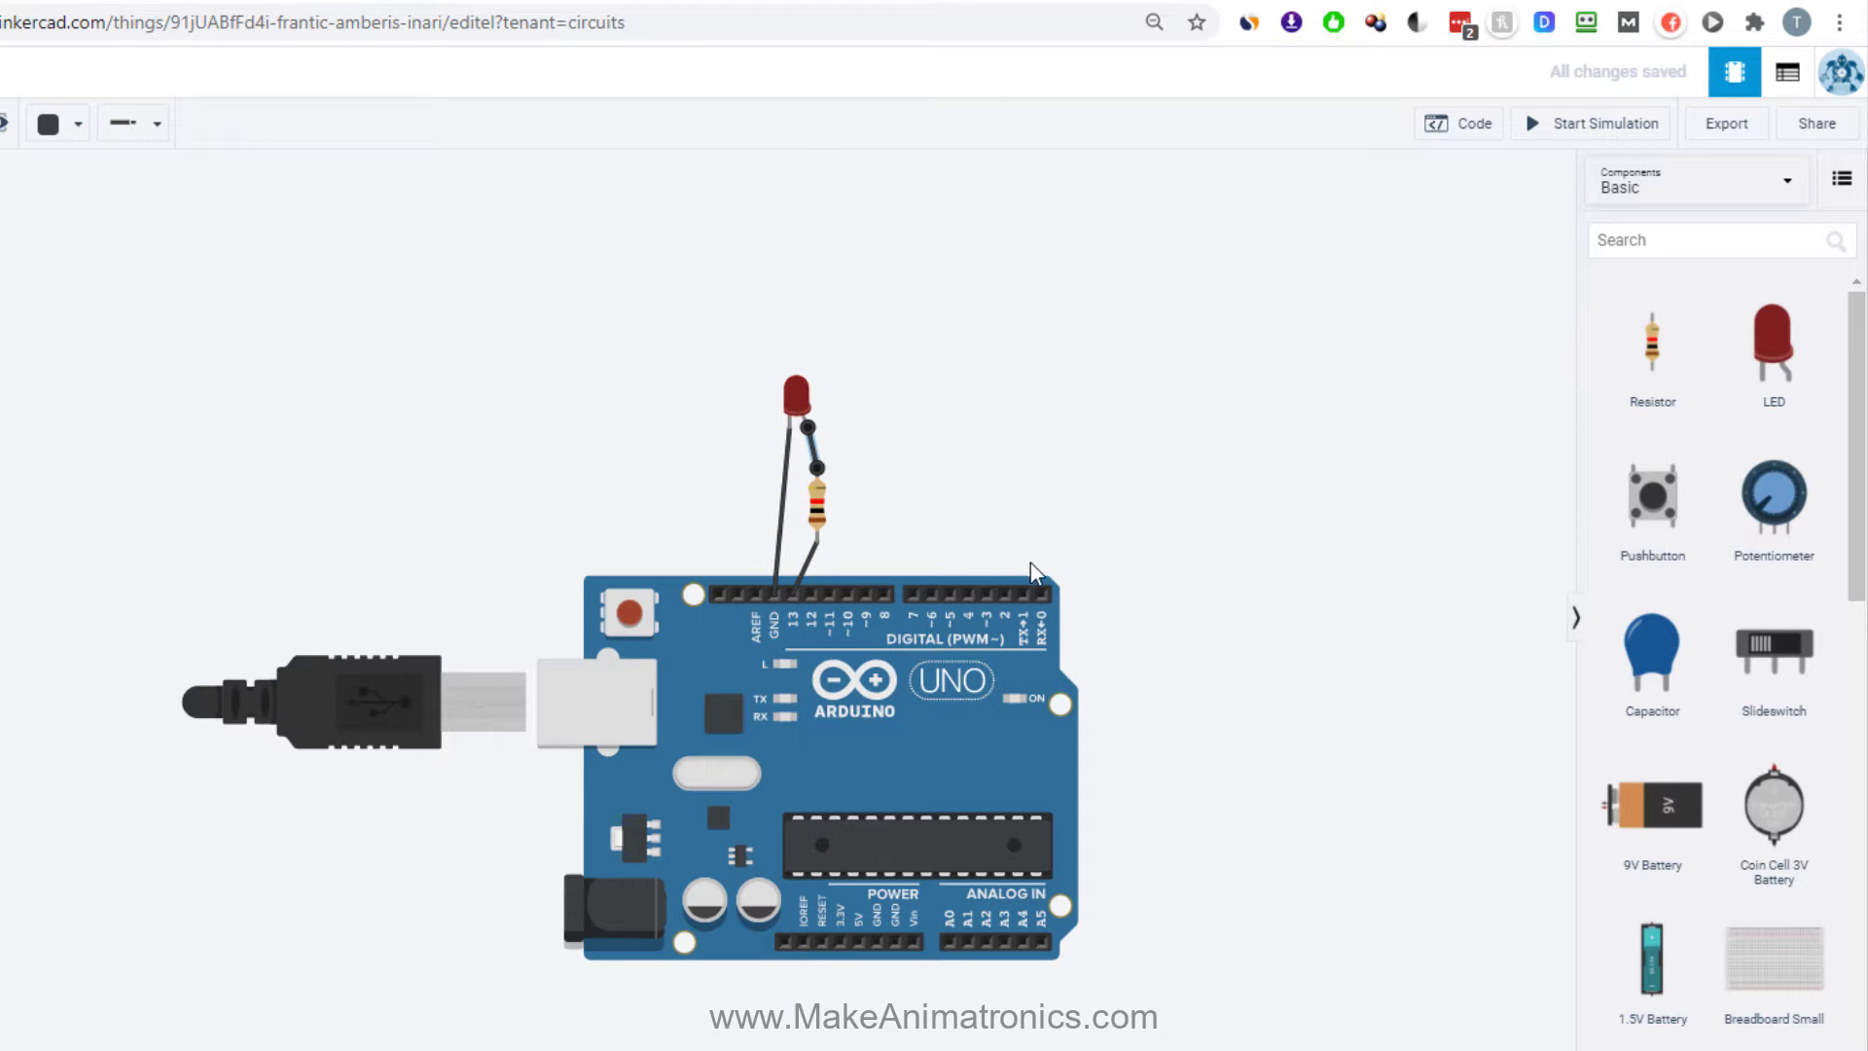
left_click(1030, 489)
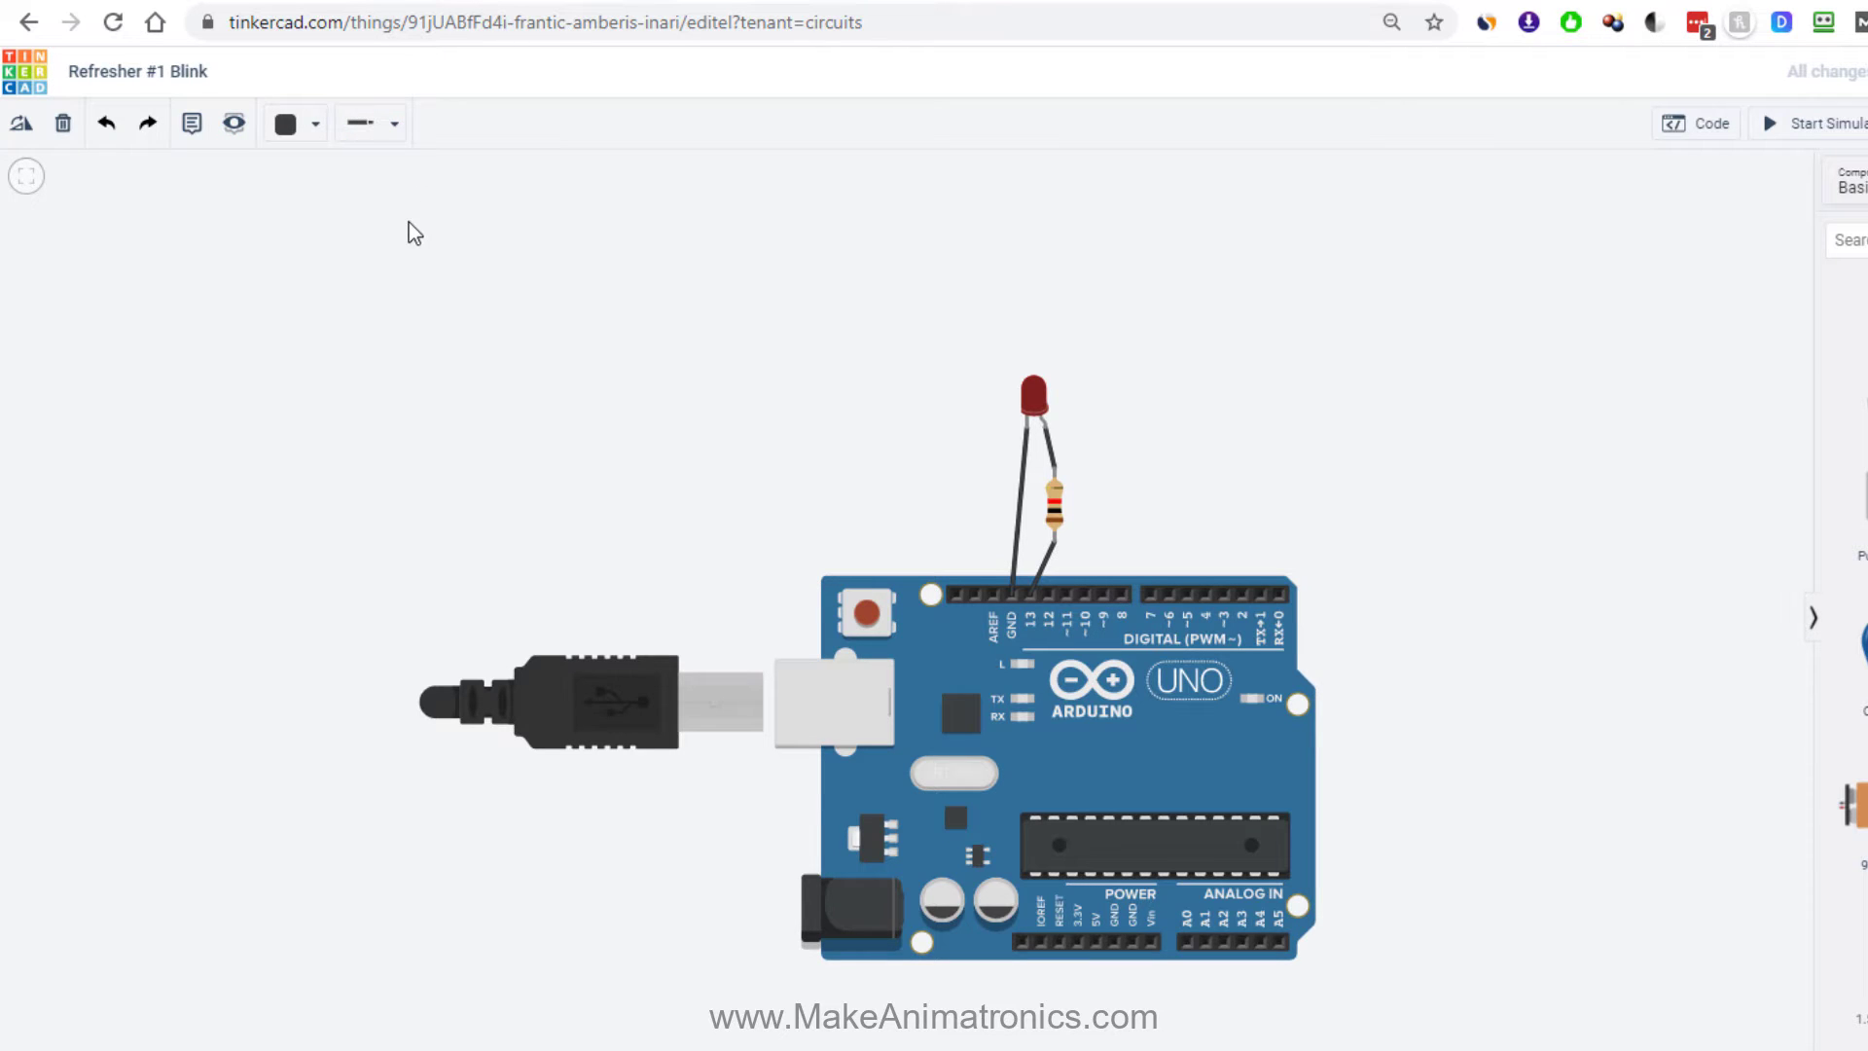
Color the wire from pin 13 to the resistor and the wire from the resistor to the LED anode red.
left_click(396, 126)
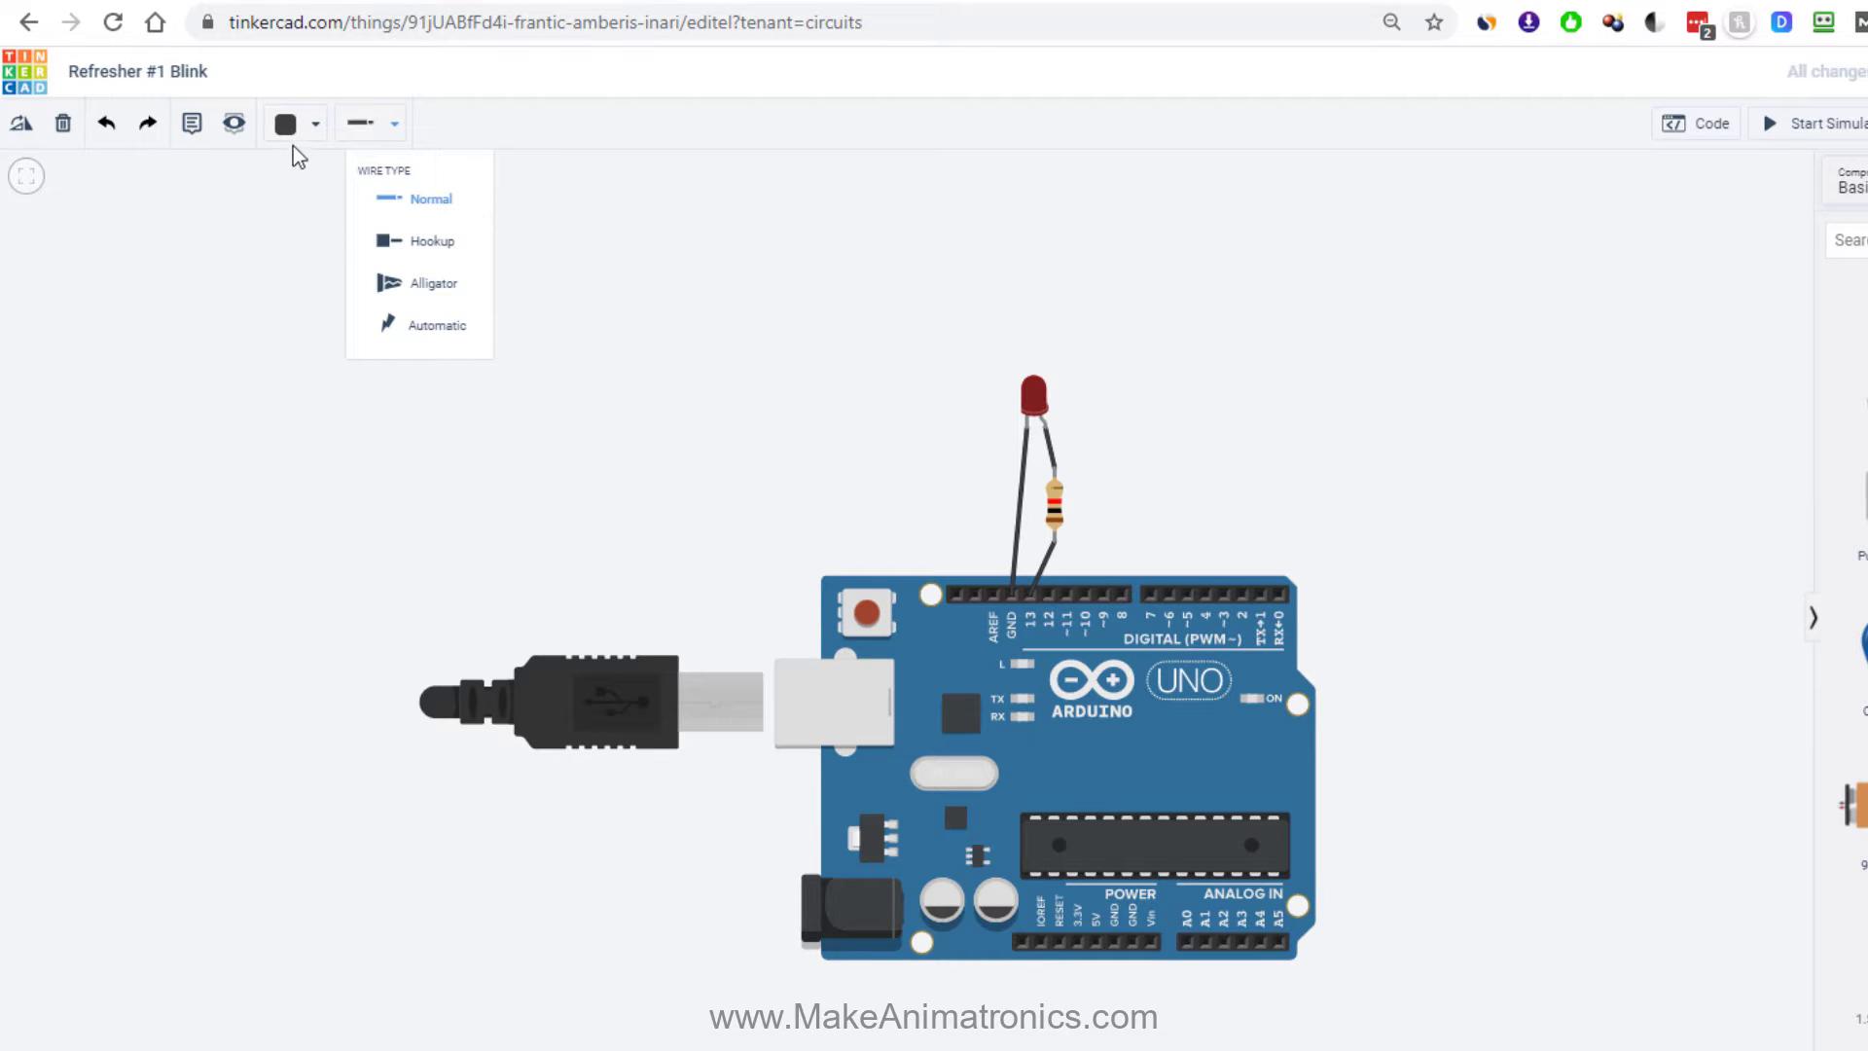
left_click(316, 134)
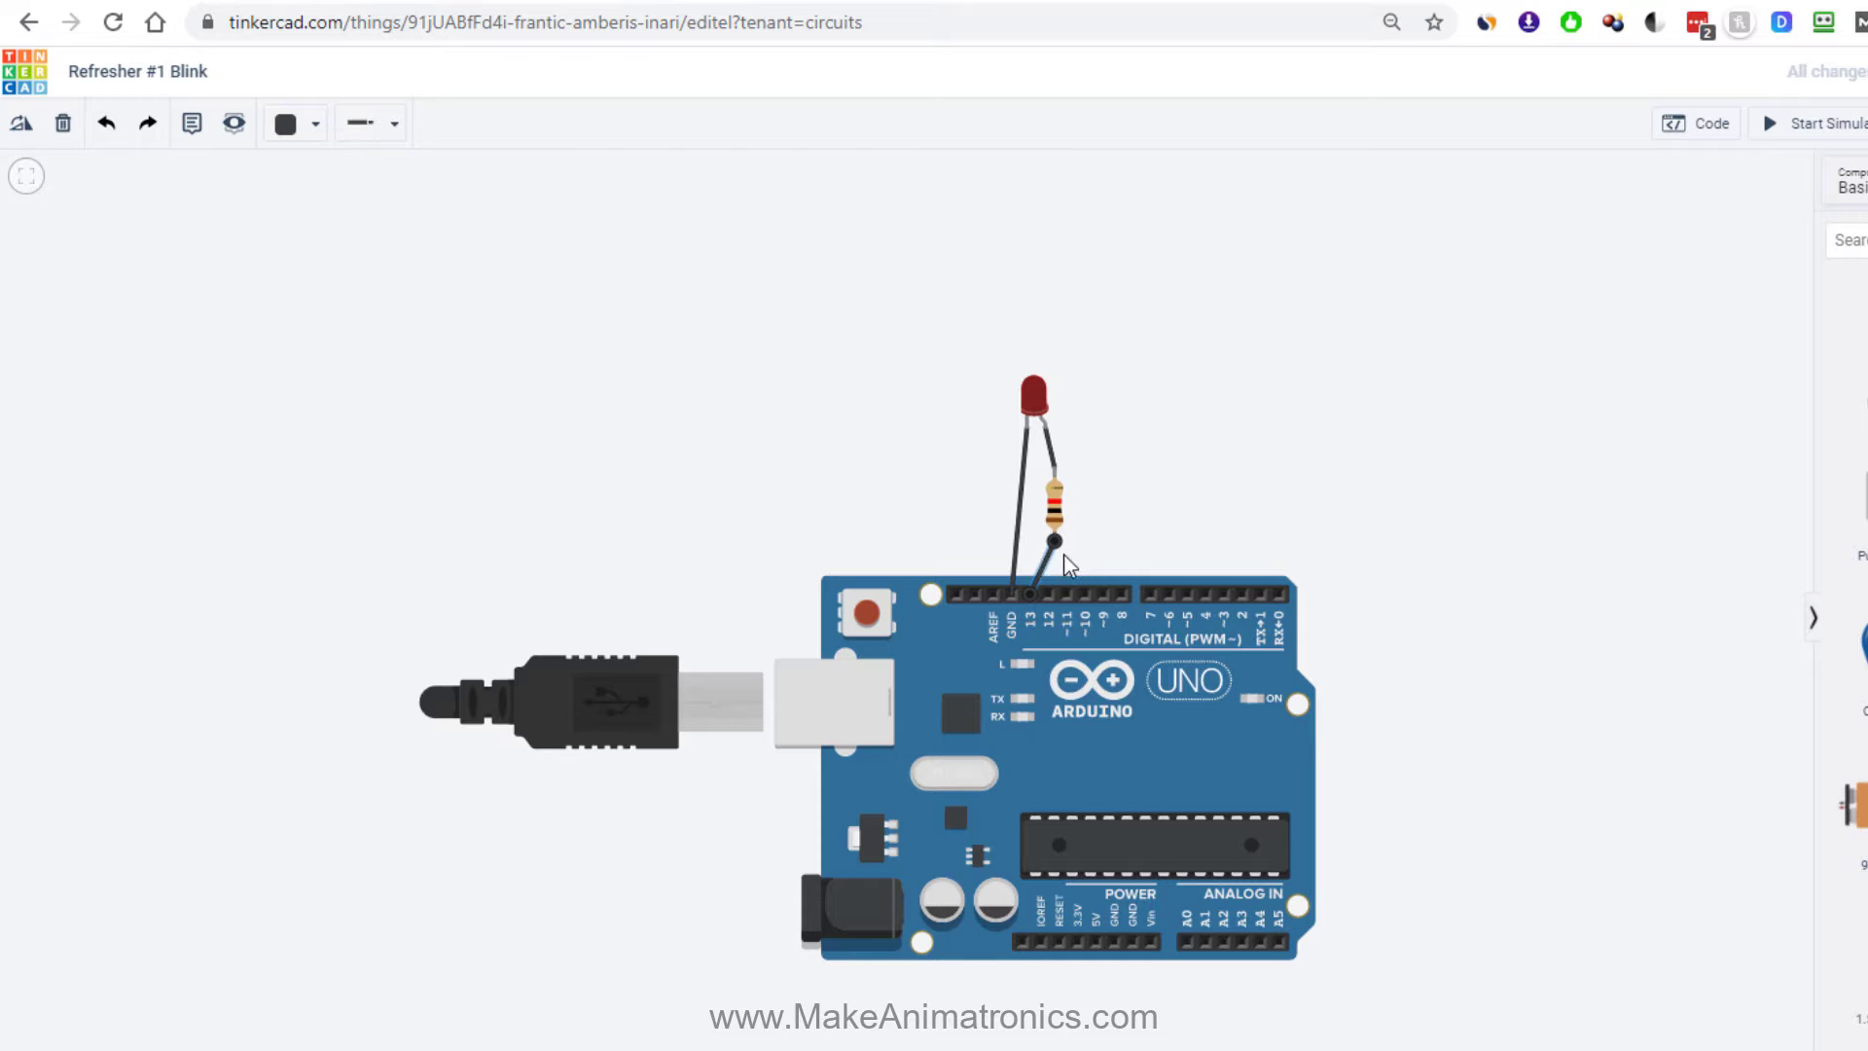
left_click(316, 125)
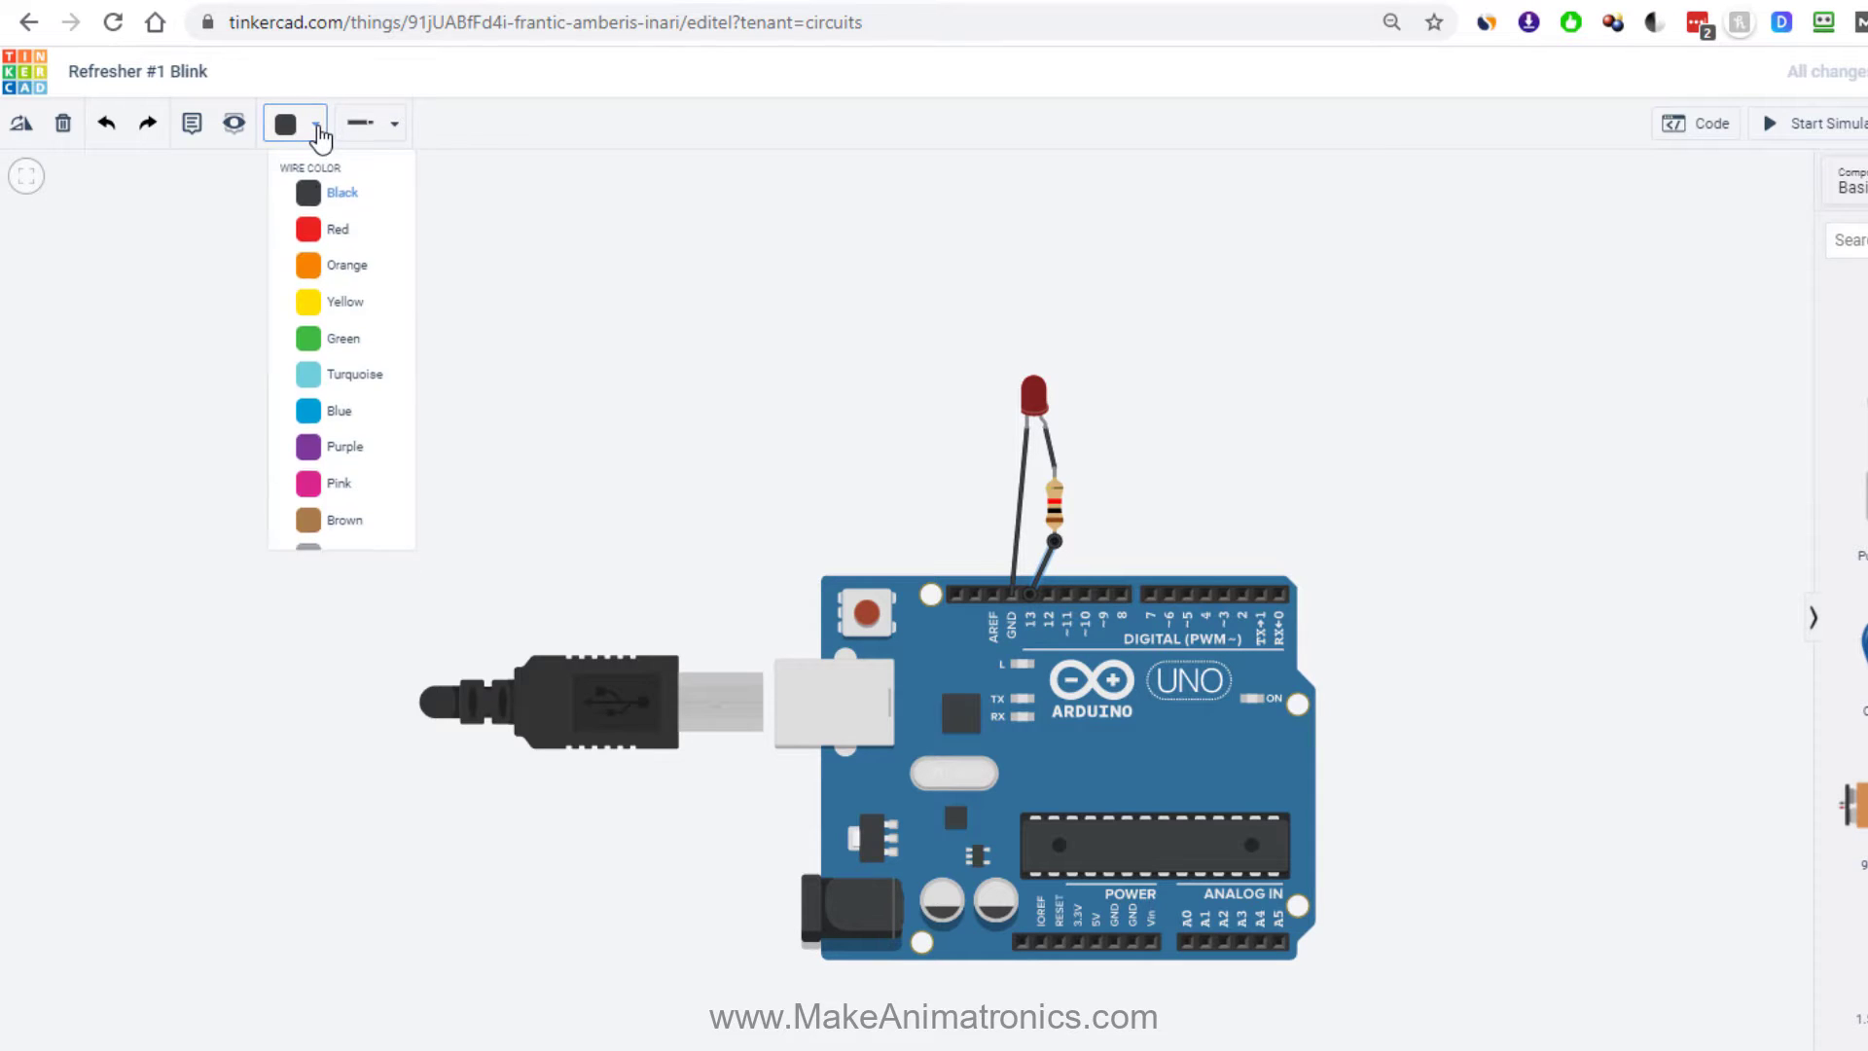
left_click(323, 230)
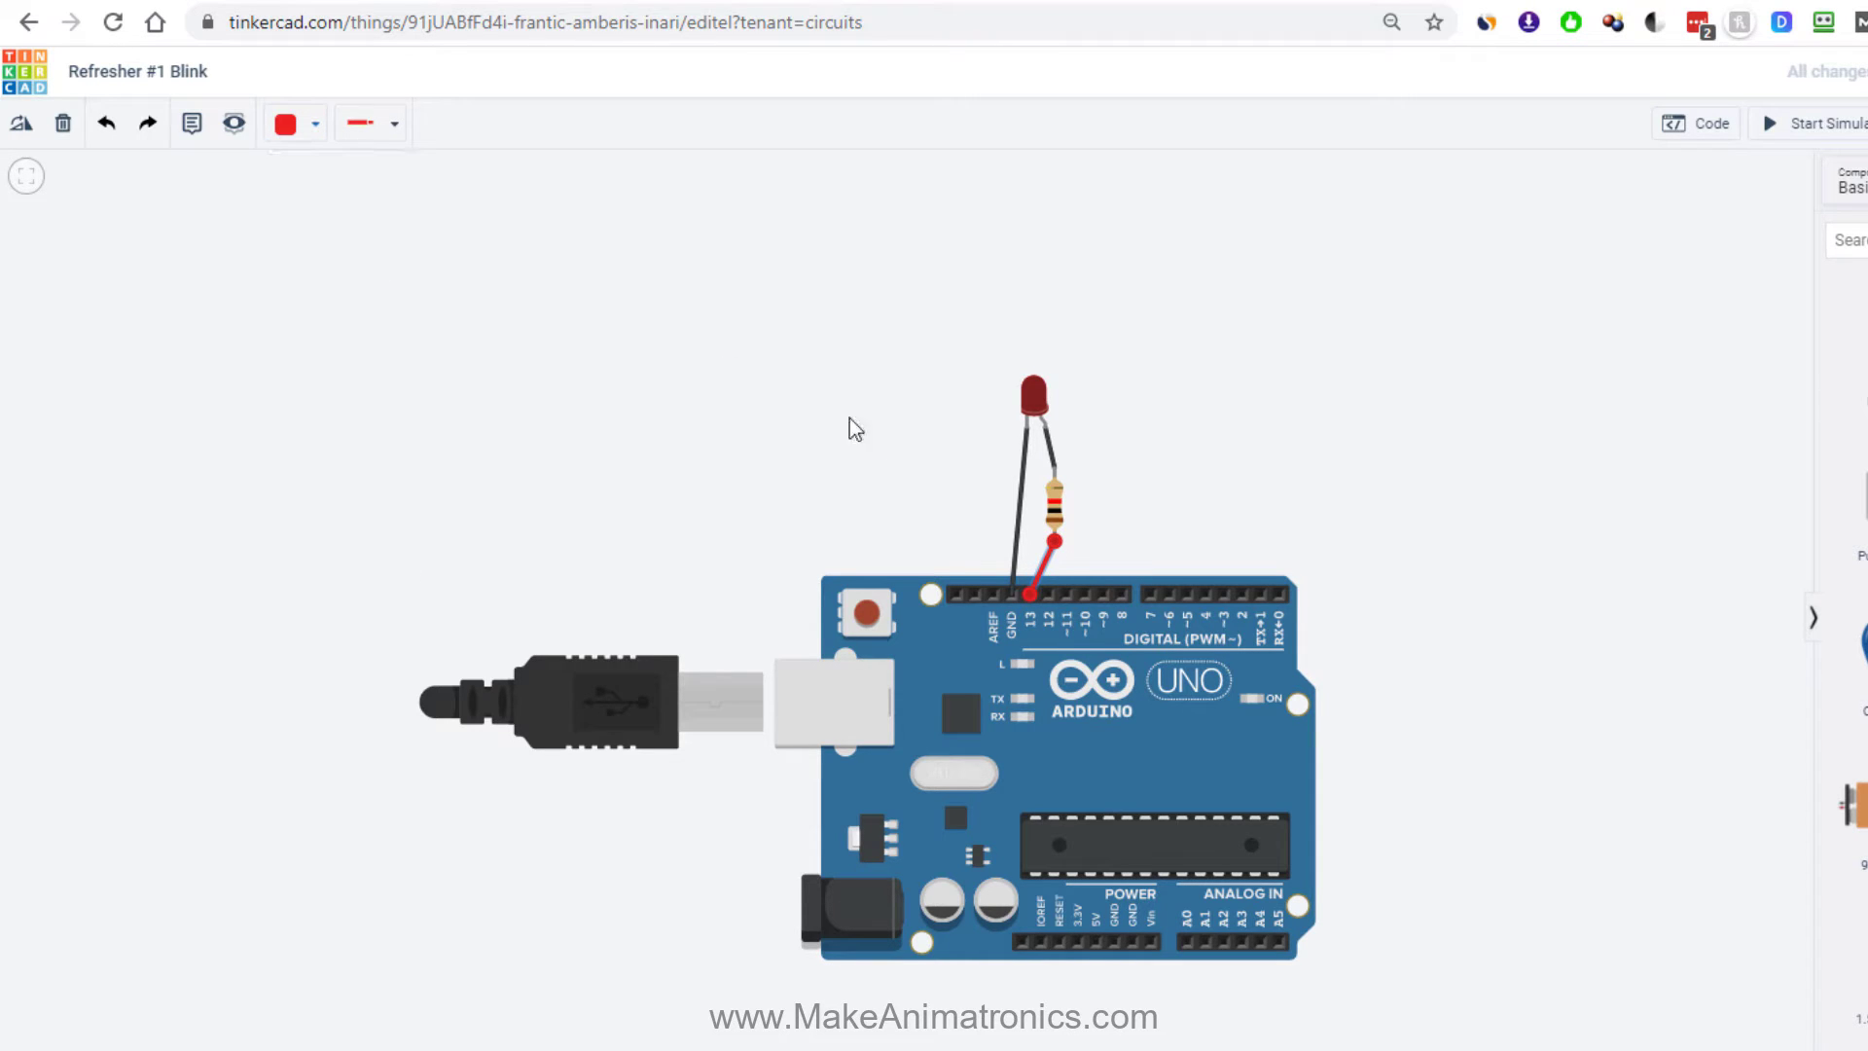
left_click(1051, 455)
left_click(1055, 467)
left_click(1118, 471)
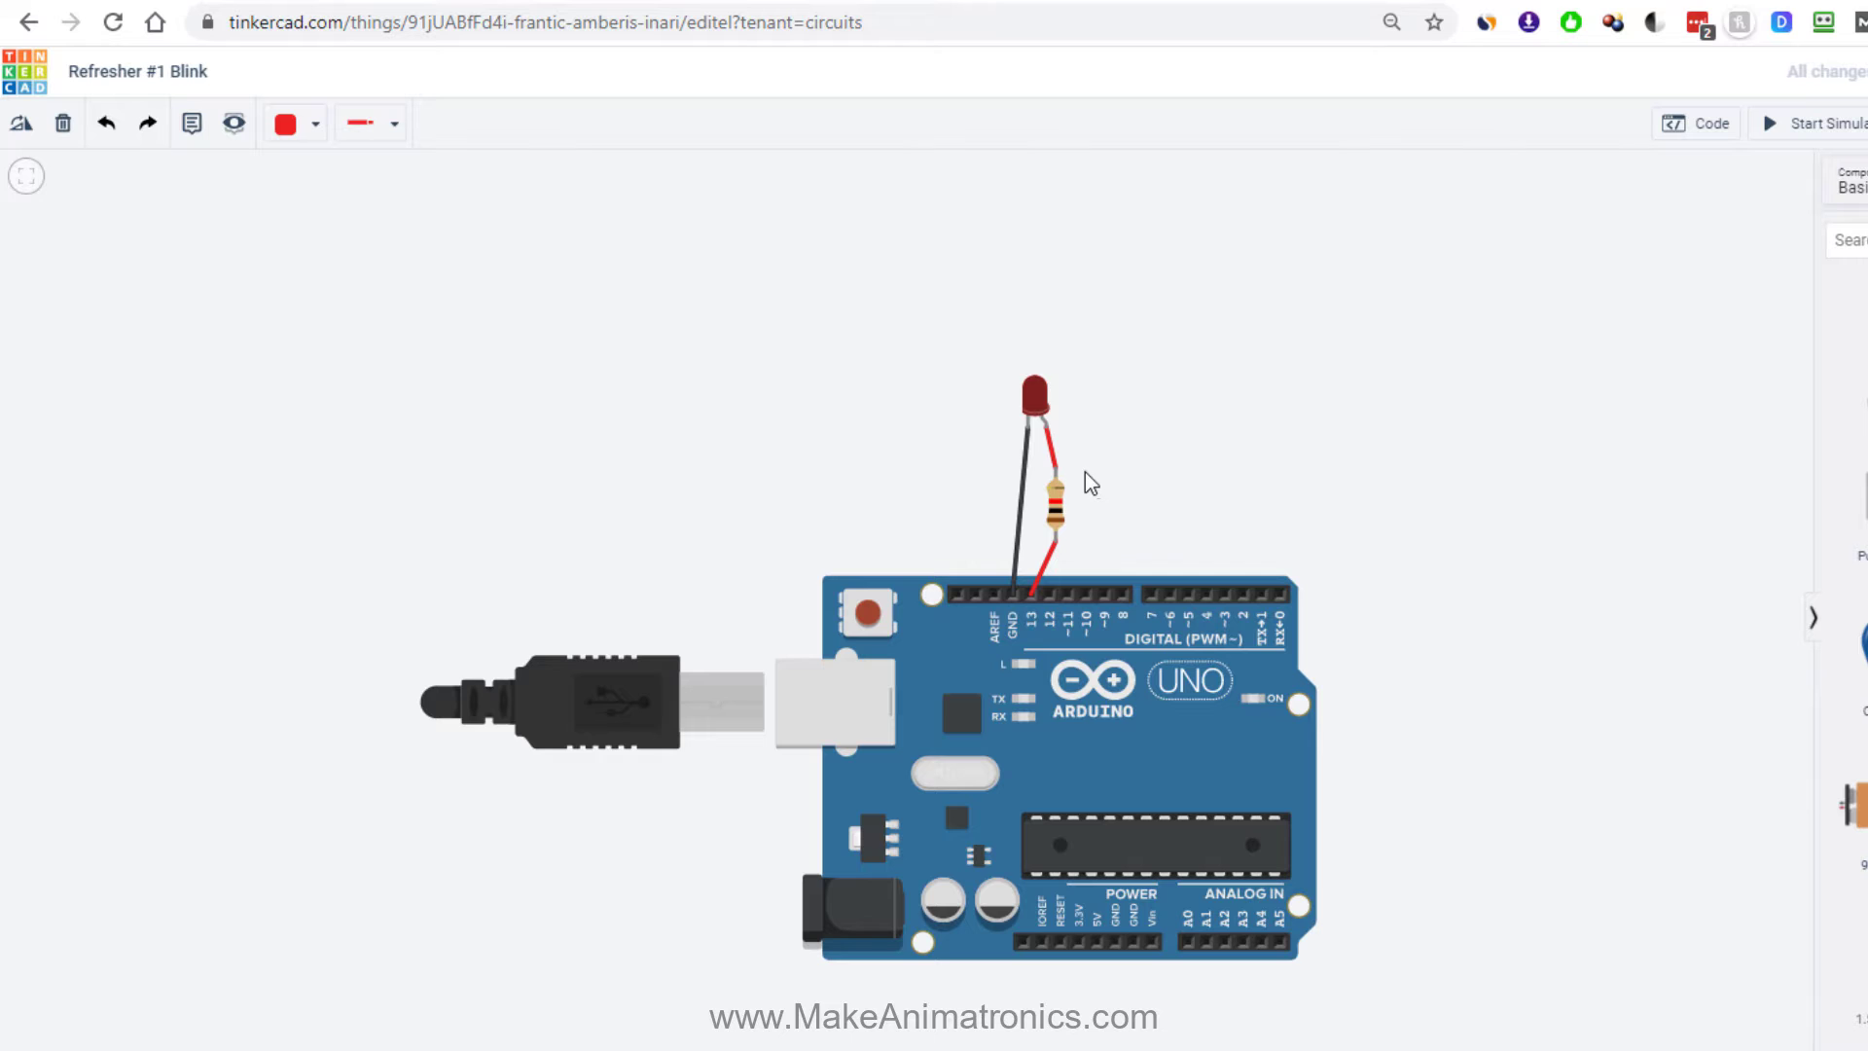
left_click(315, 125)
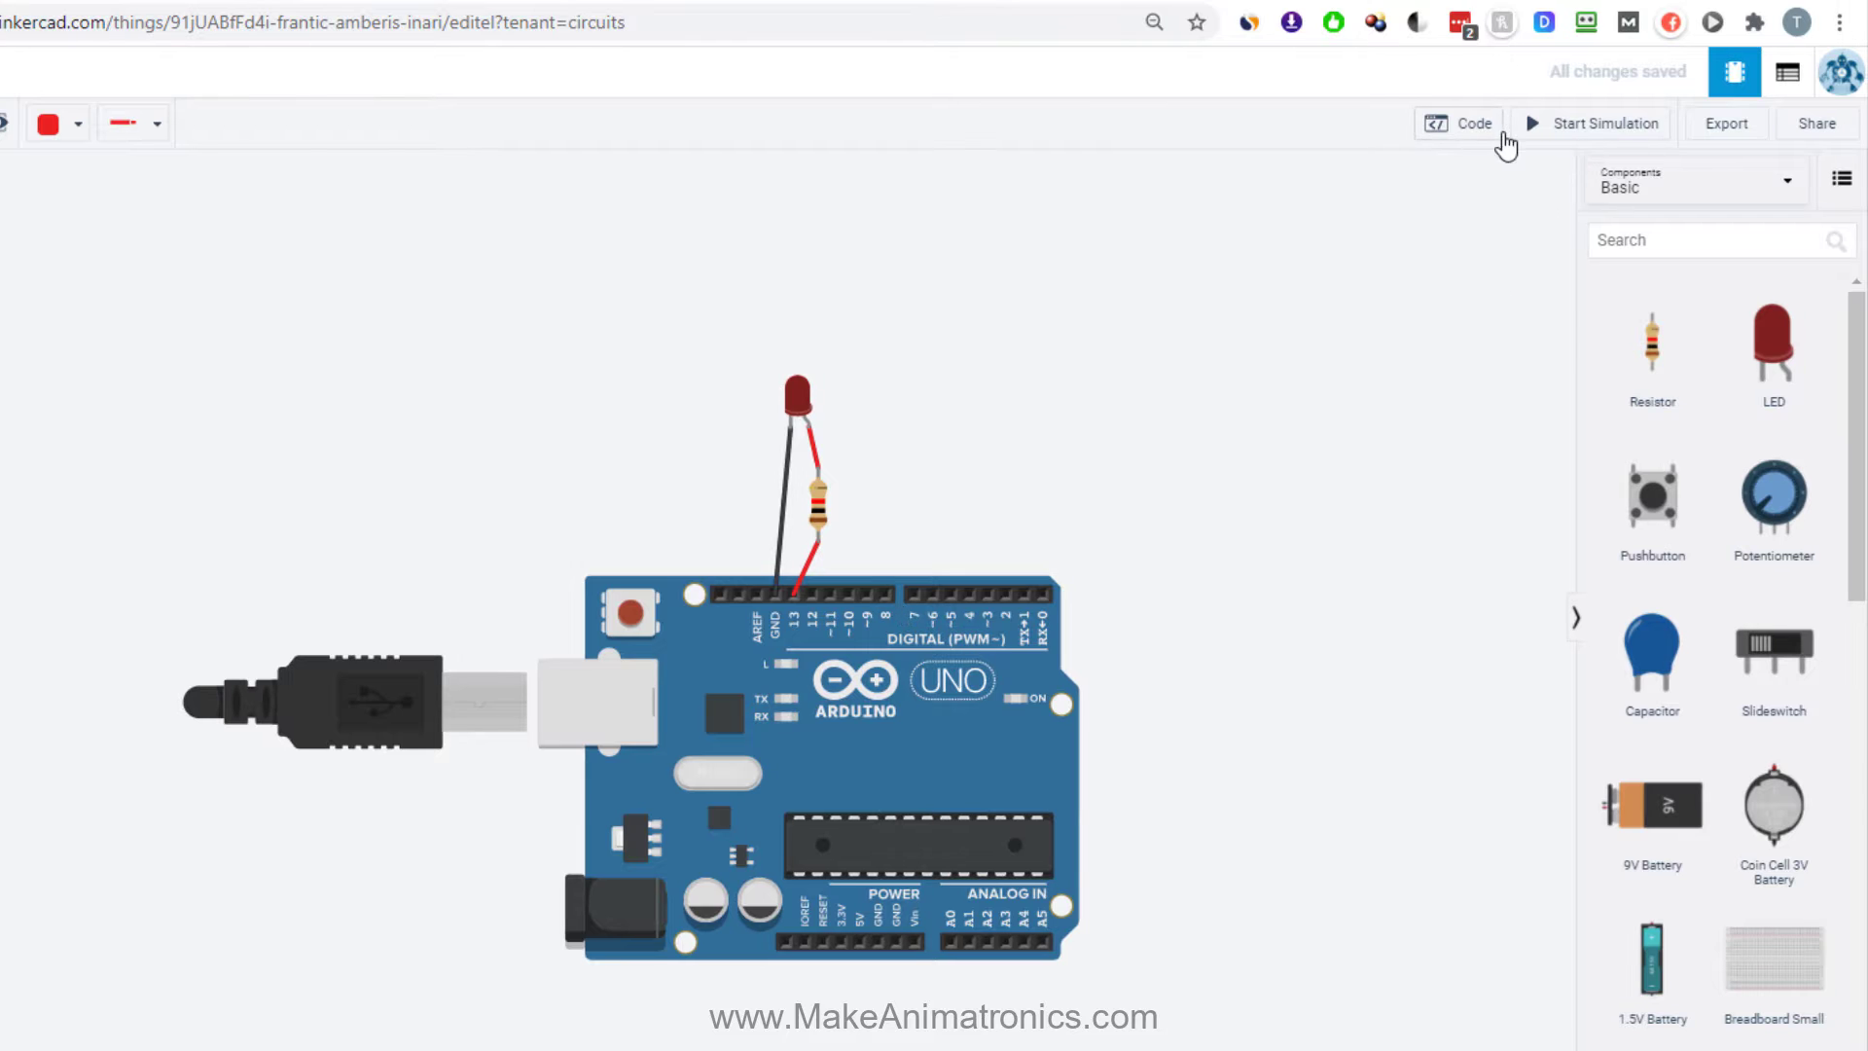
Show the block code and start the simulation of the externally wired LED circuit.
left_click(1473, 127)
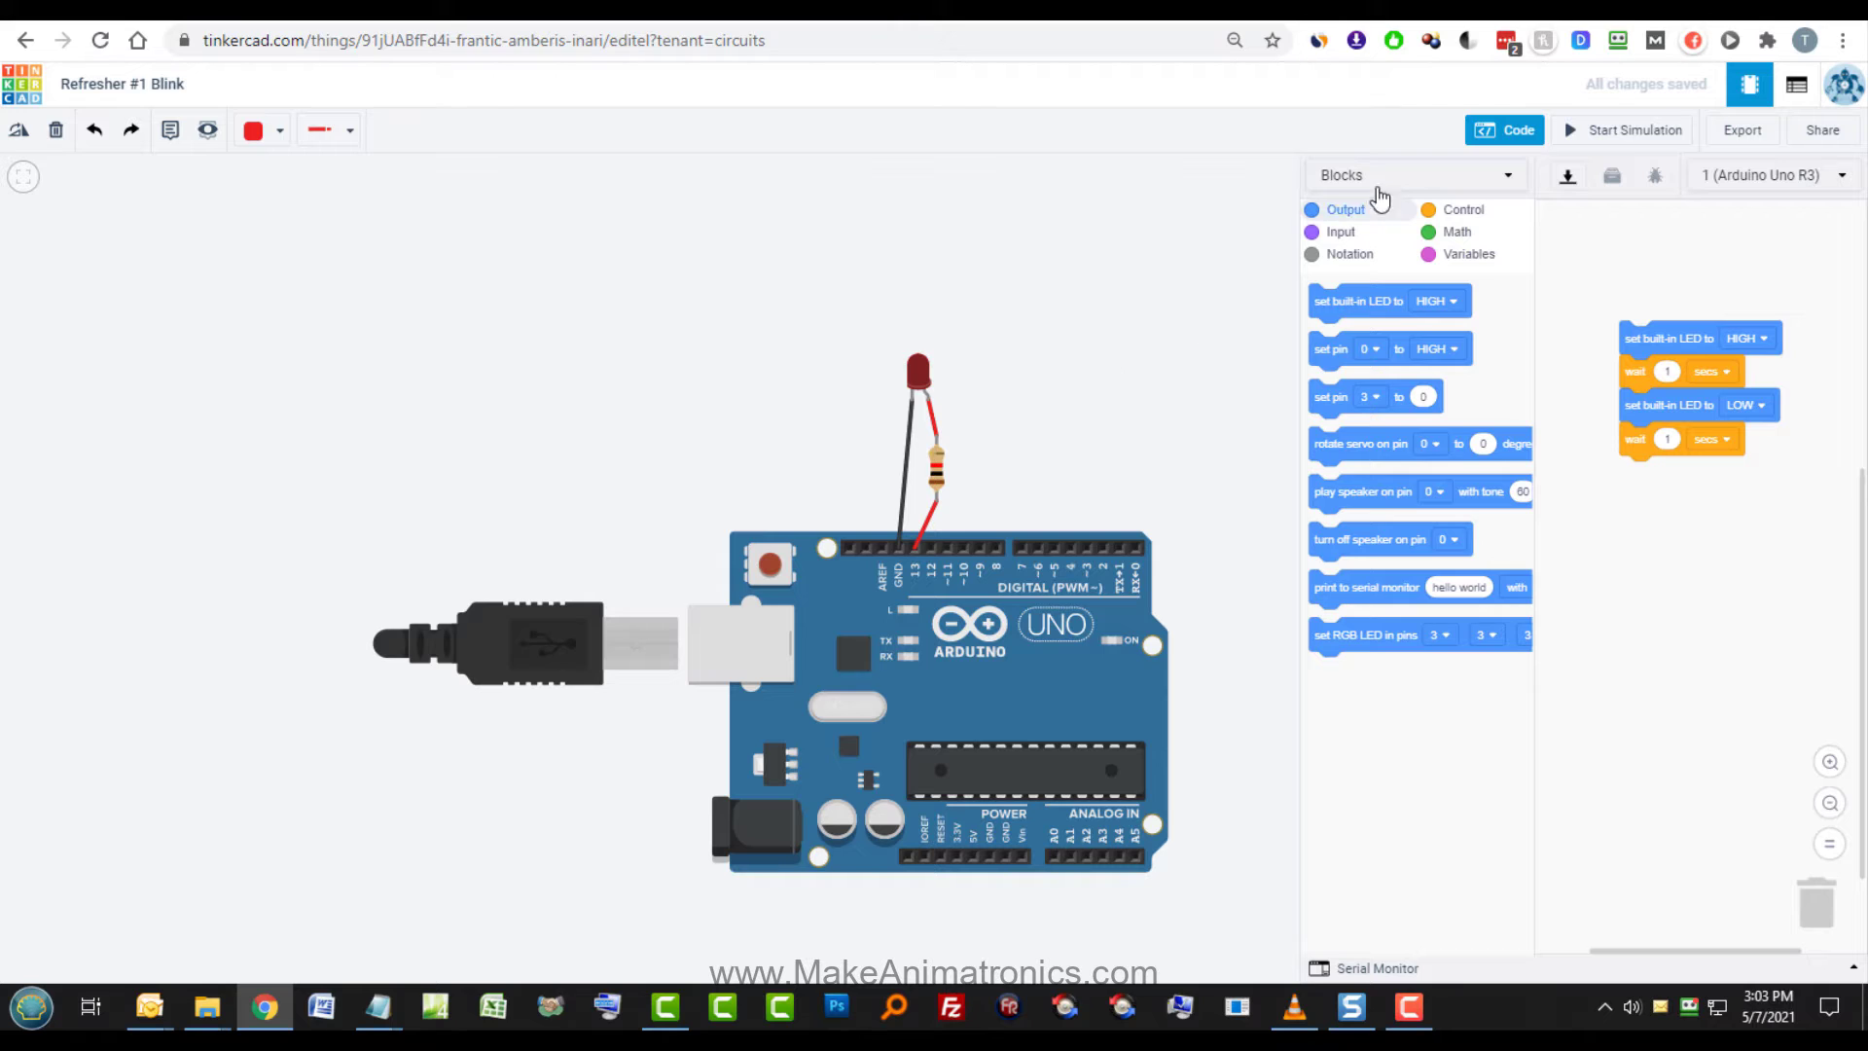
left_click(1592, 134)
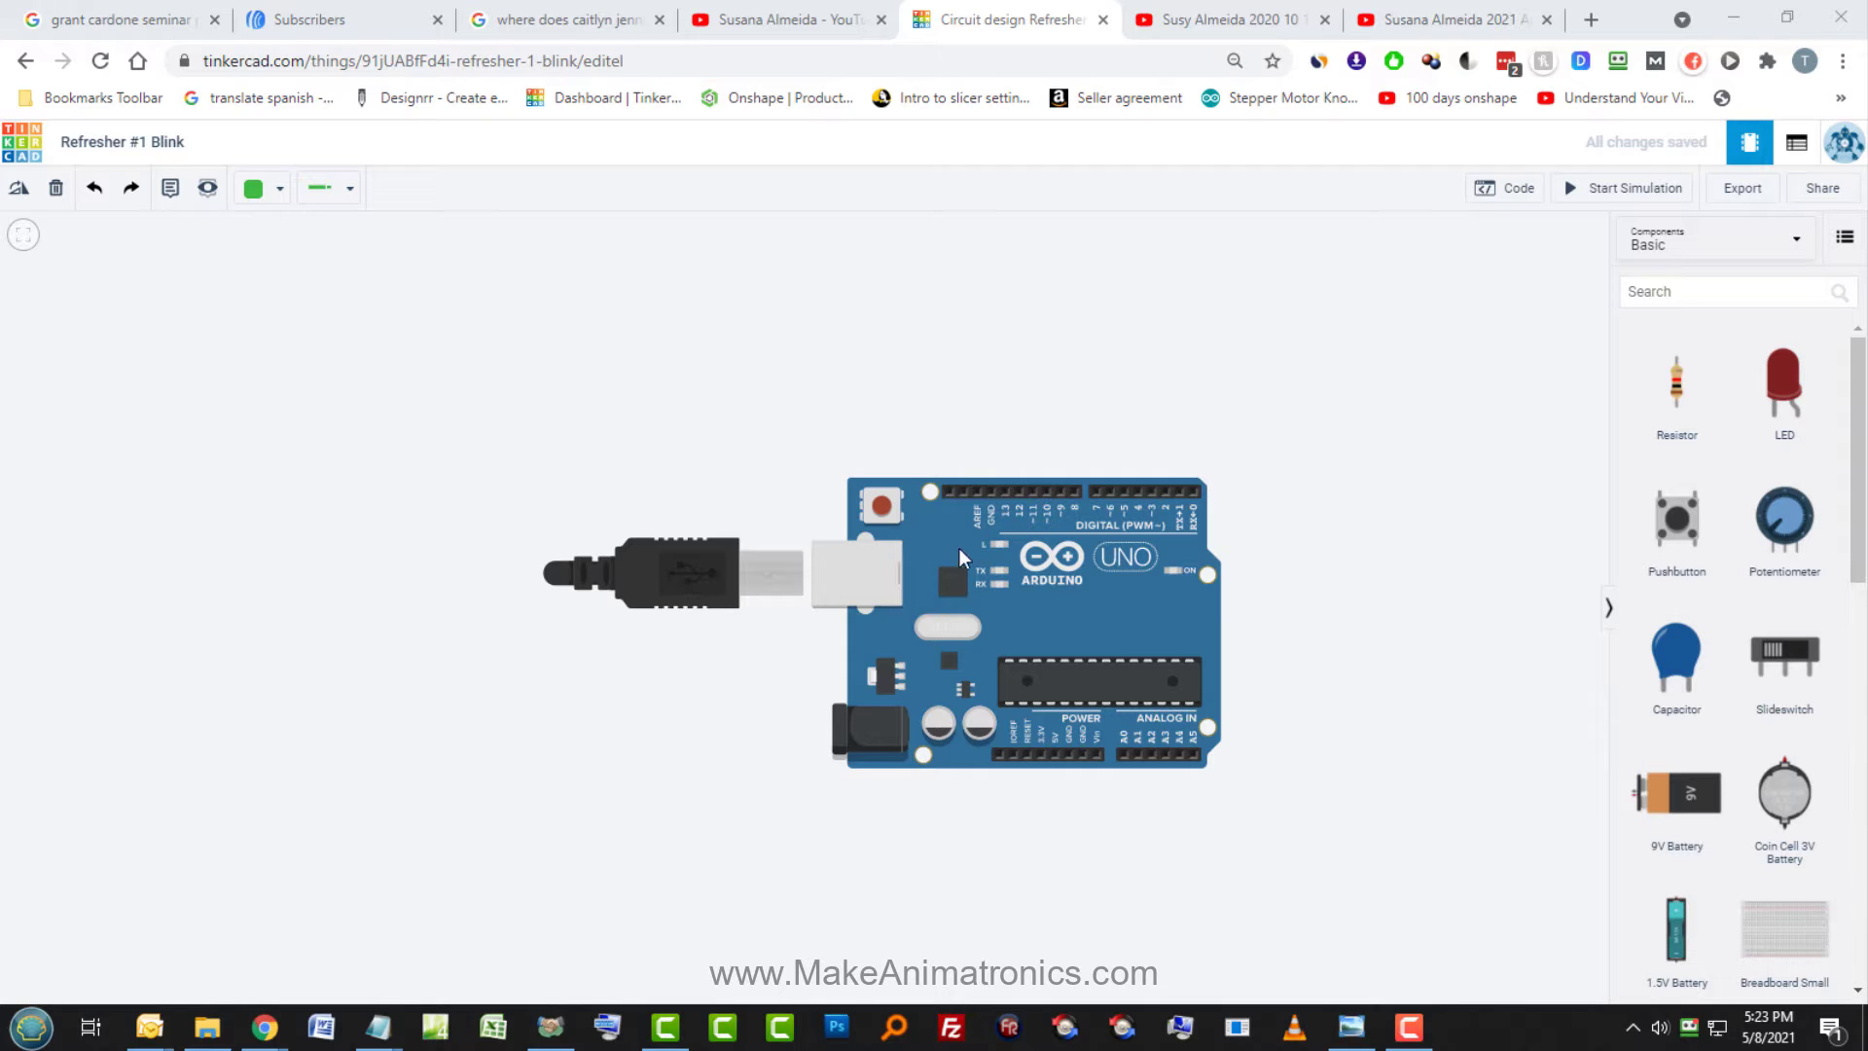
Add a small breadboard above the Arduino plus a resistor and an LED, seating the resistor along column 27 of the breadboard's lower half.
left_click_drag(943, 396, 1171, 387)
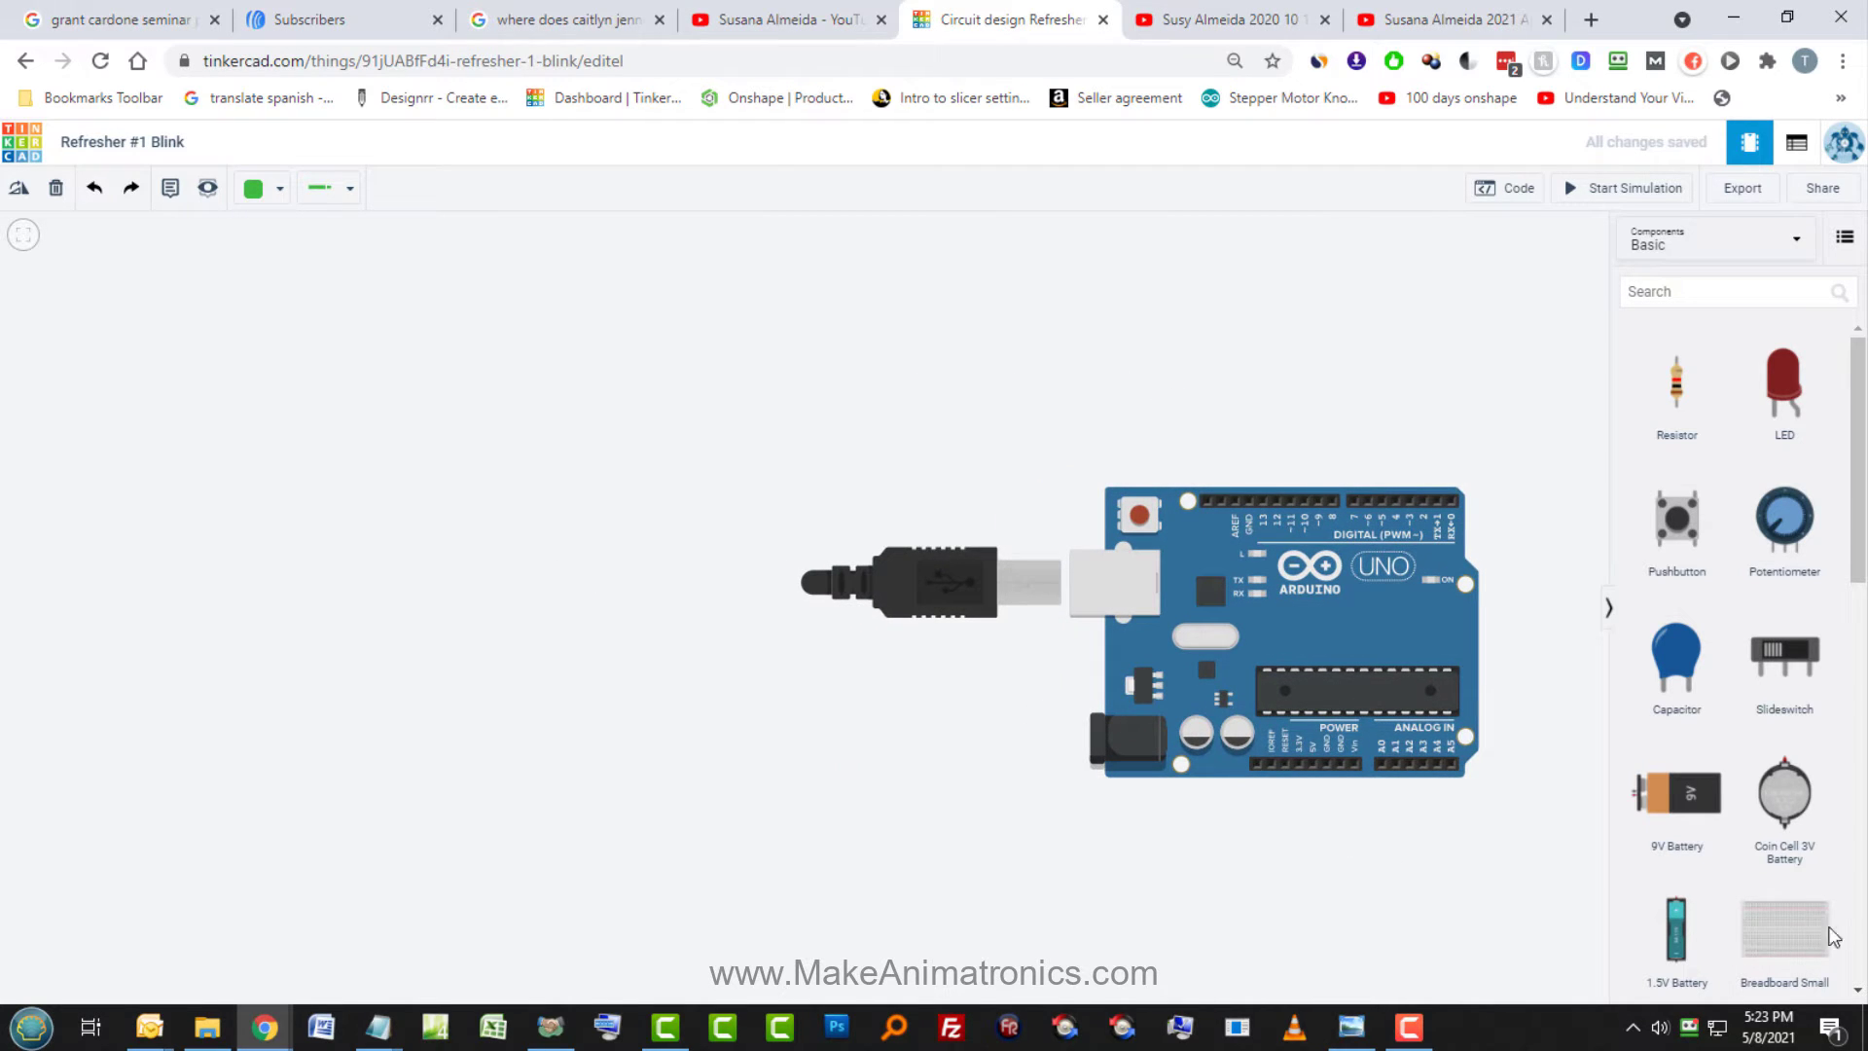
left_click_drag(1604, 872, 830, 379)
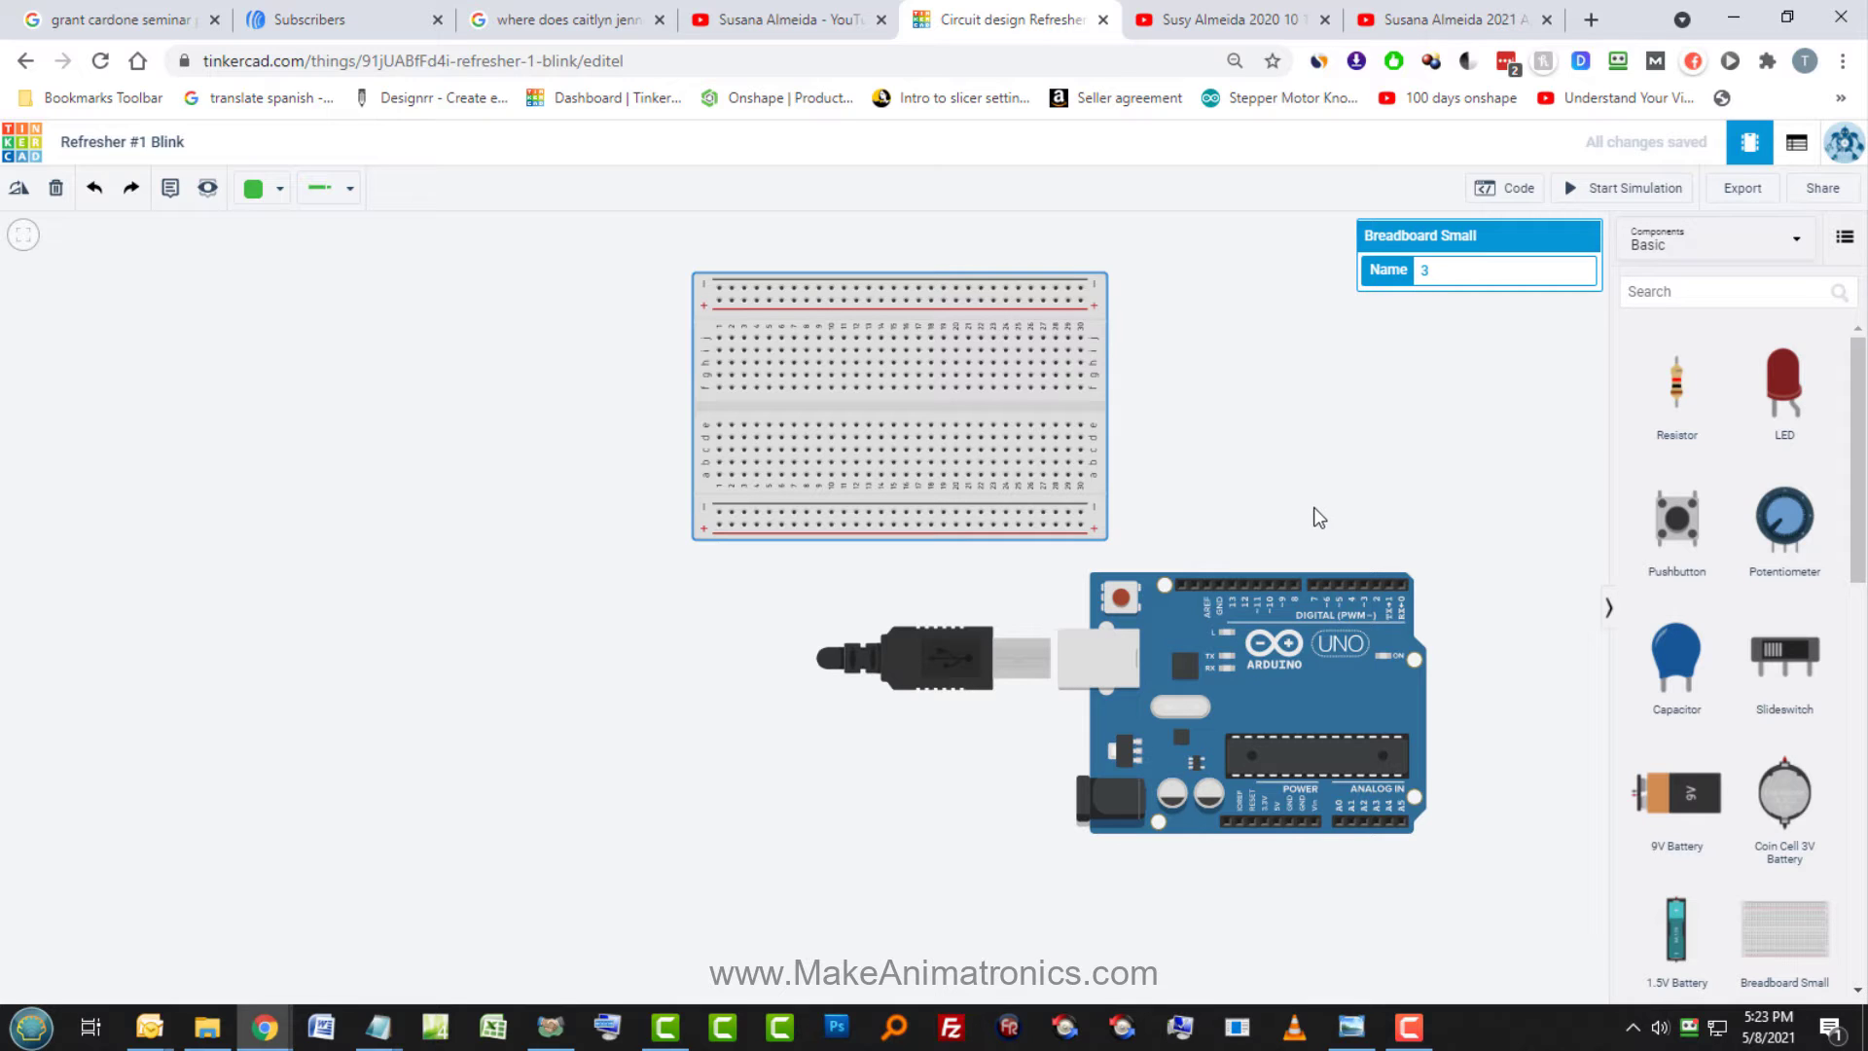
left_click_drag(1678, 394, 1209, 358)
left_click_drag(1784, 384, 1235, 453)
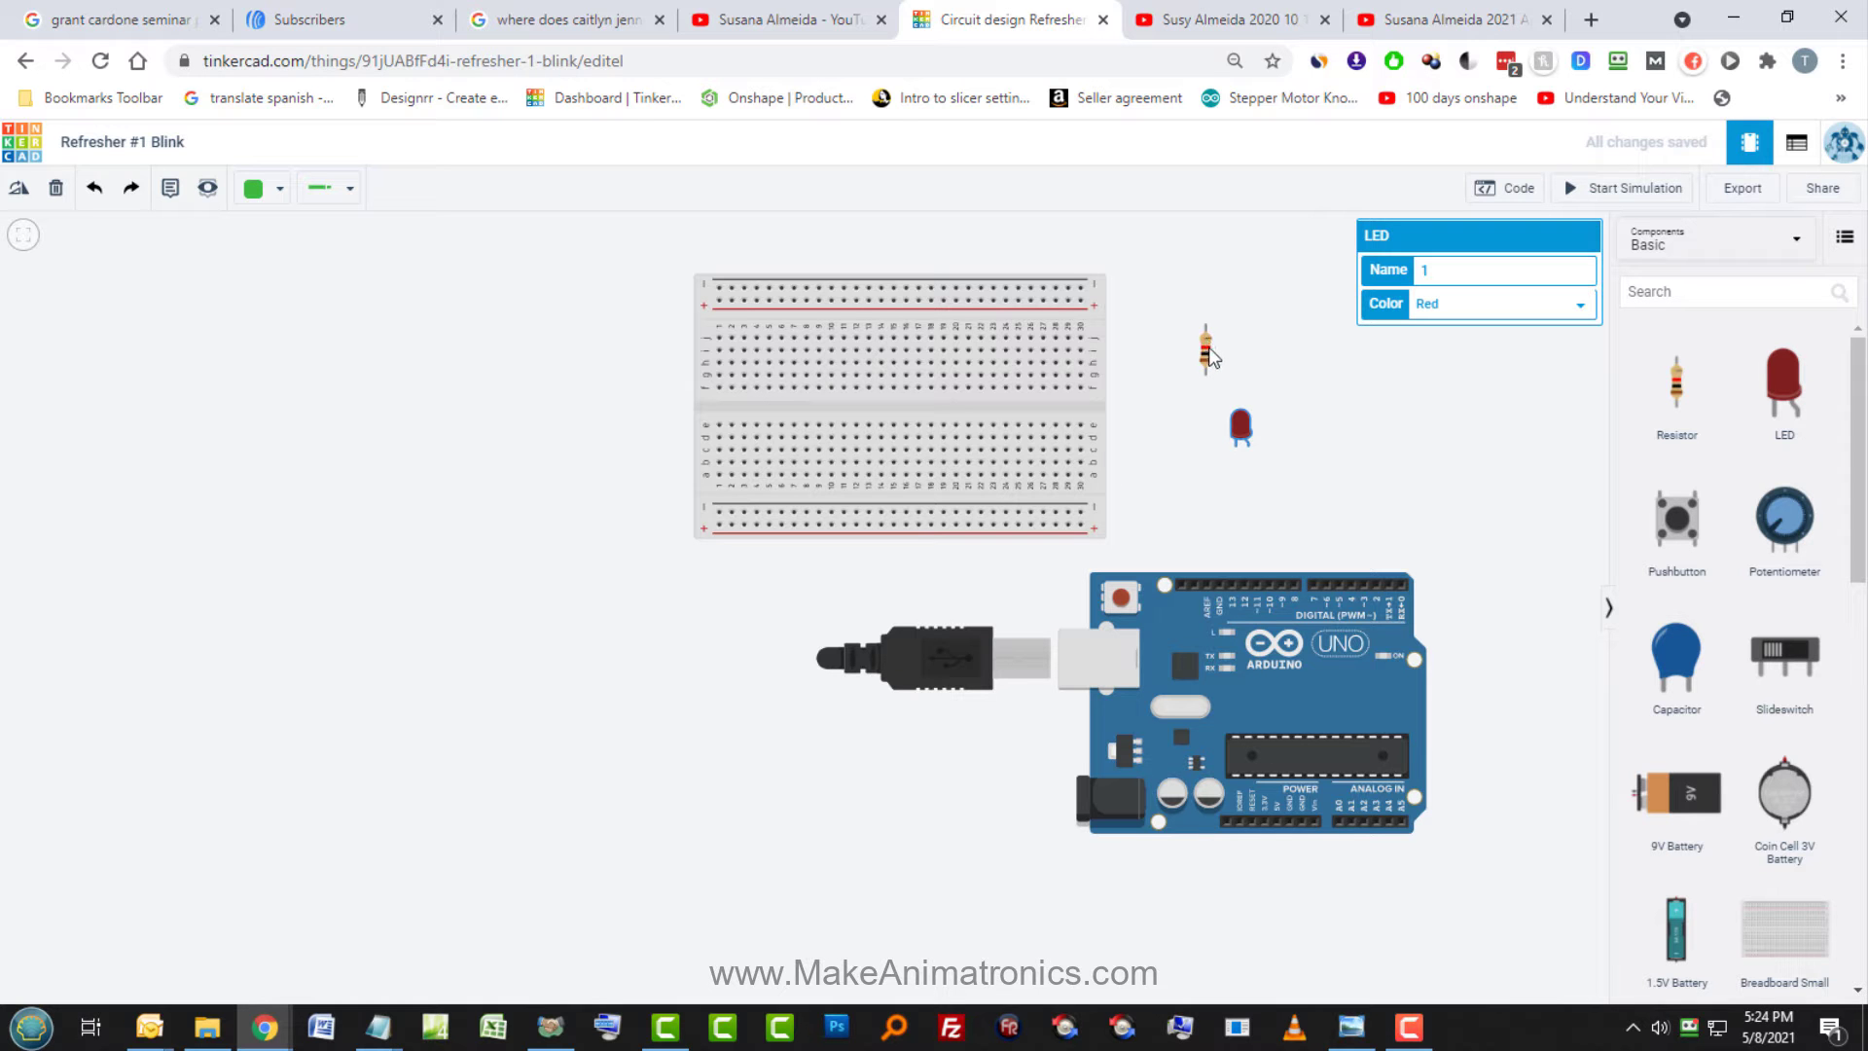
left_click_drag(1206, 360, 1046, 465)
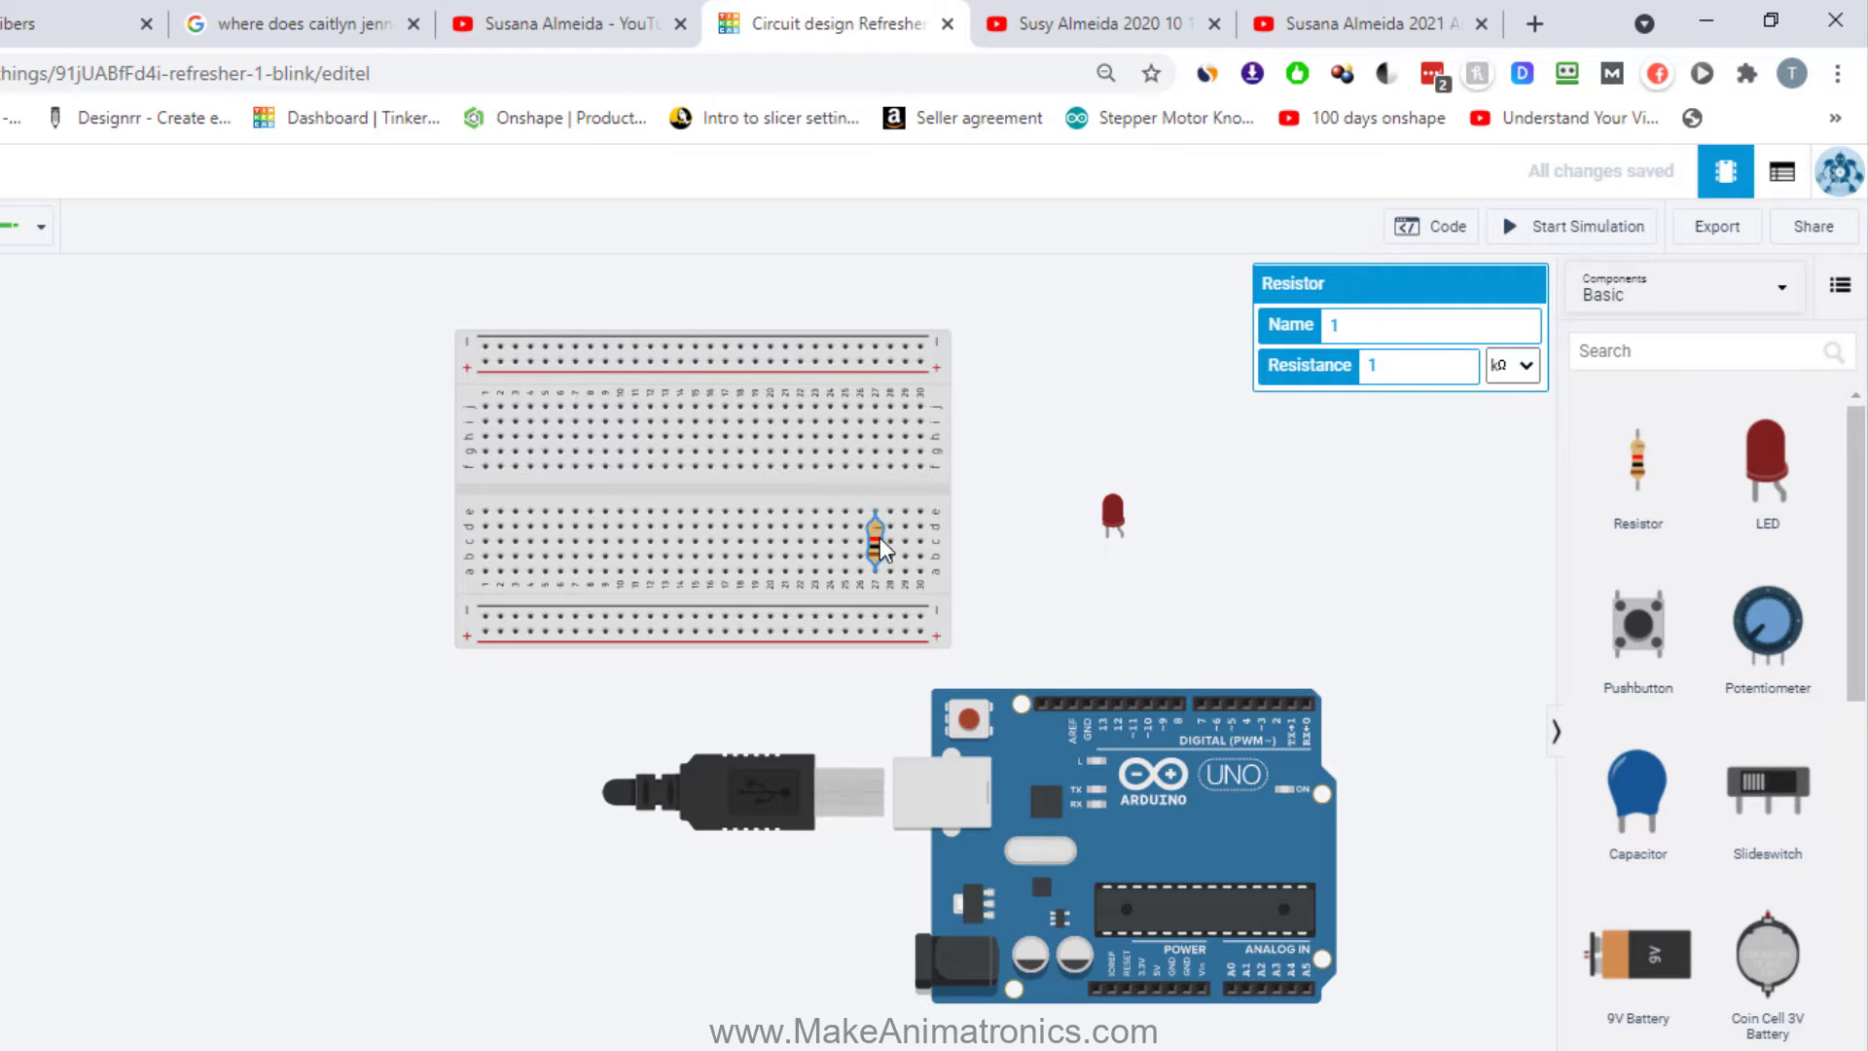
Move the breadboard up and rotate the resistor horizontally so it spans columns 25 to 29 in the lower half.
left_click_drag(873, 505, 873, 461)
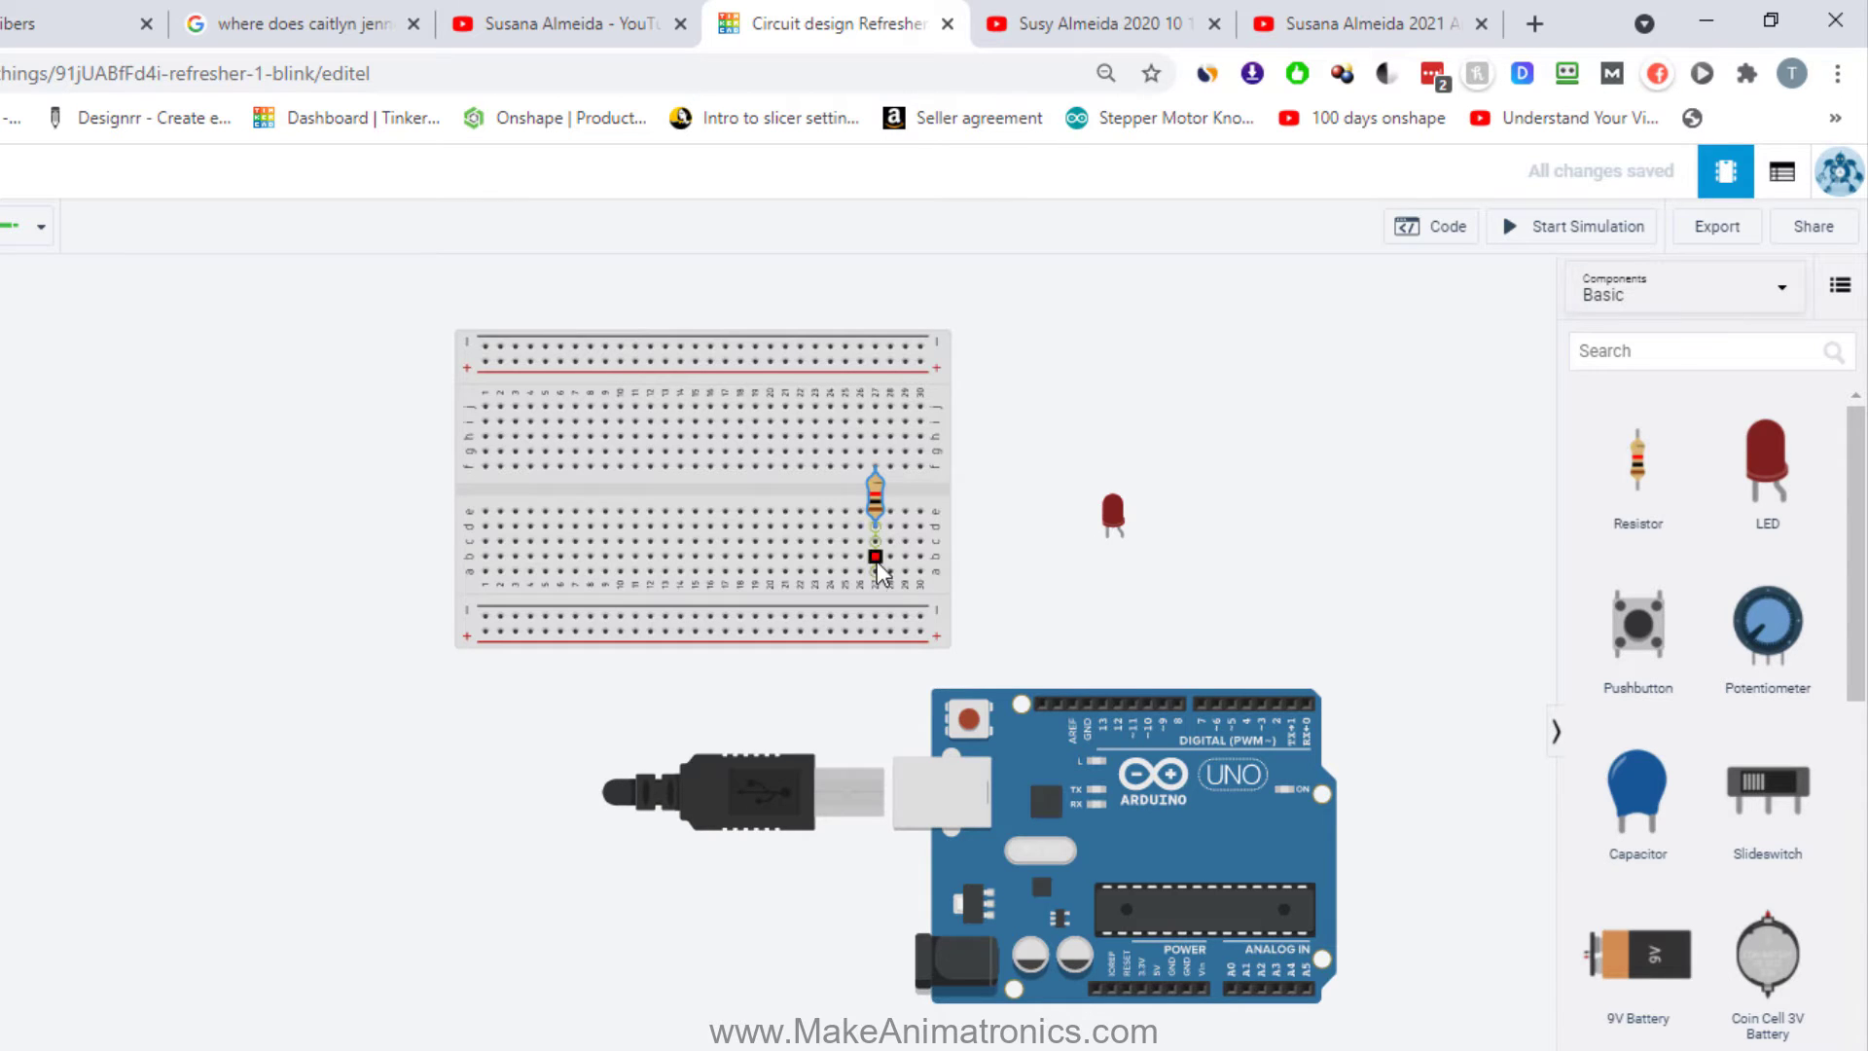
left_click_drag(881, 574, 893, 559)
mouse_move(872, 491)
left_mouse_down()
mouse_move(872, 542)
mouse_move(881, 482)
mouse_move(868, 526)
left_mouse_up()
left_click(881, 481)
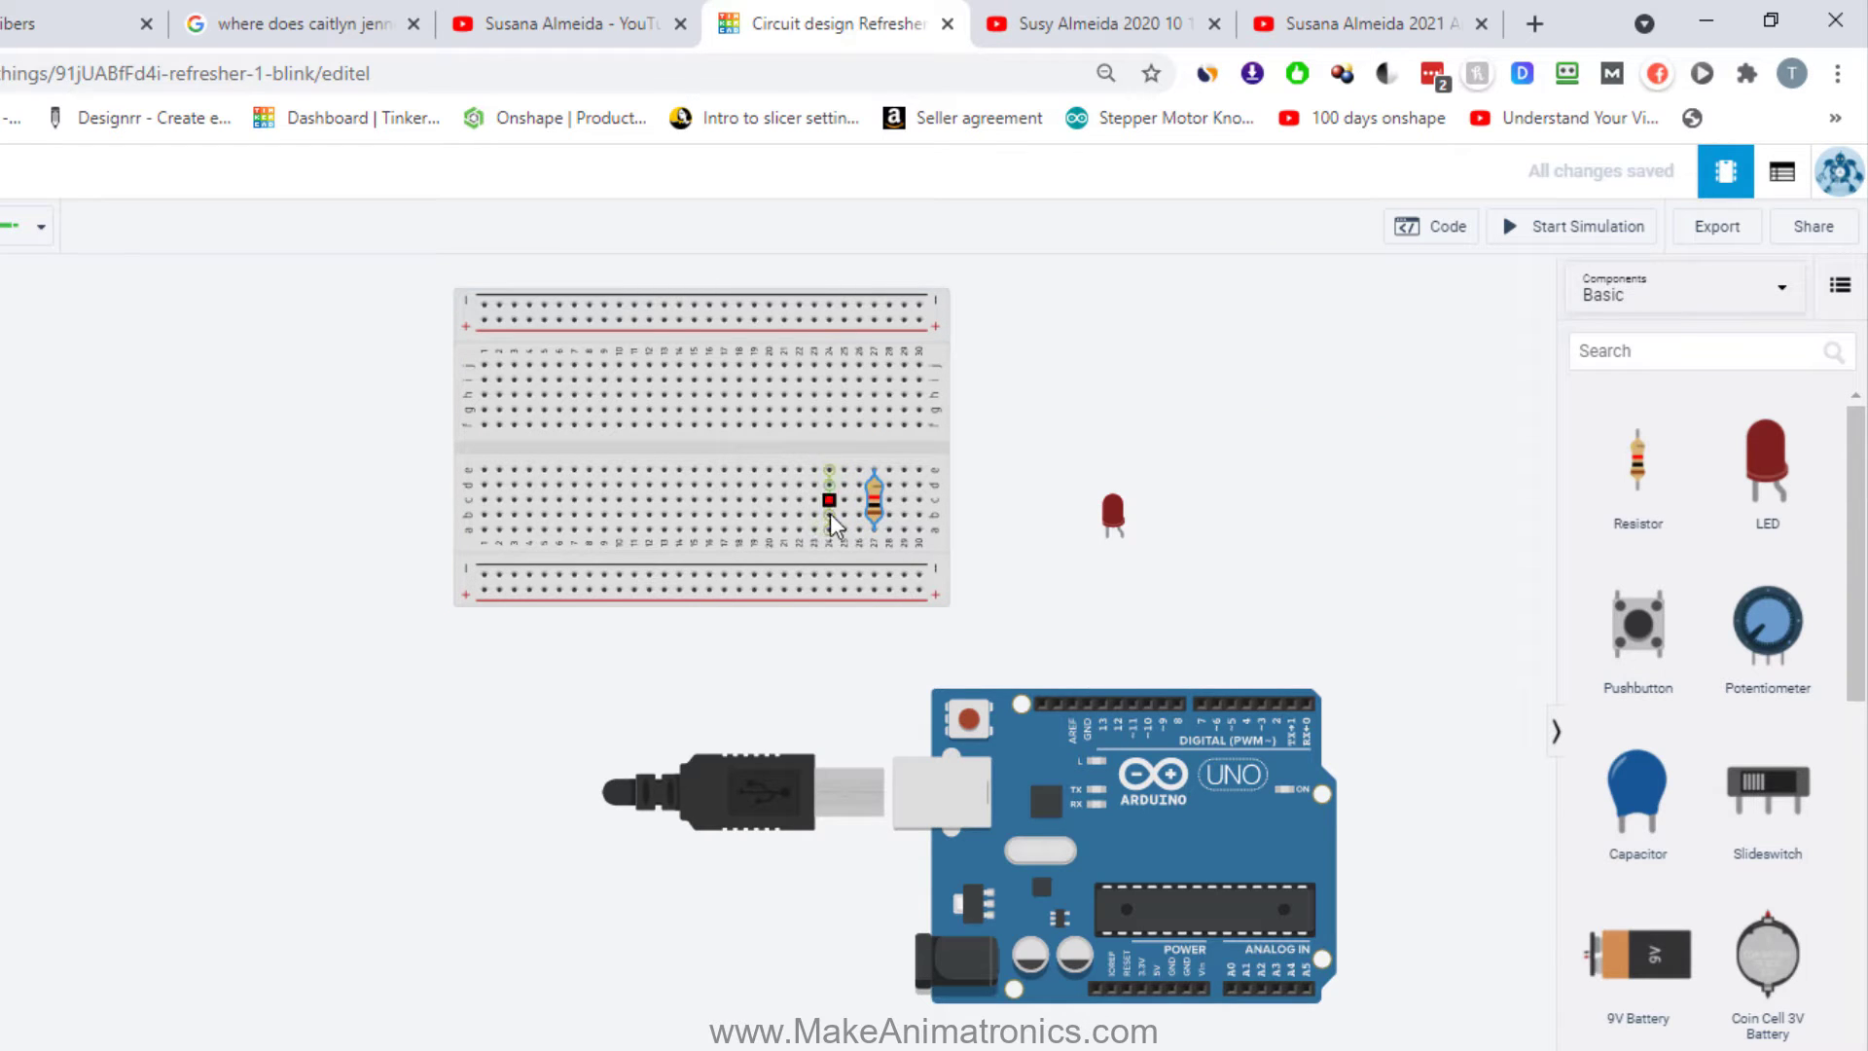
key("r")
key("r")
key("r")
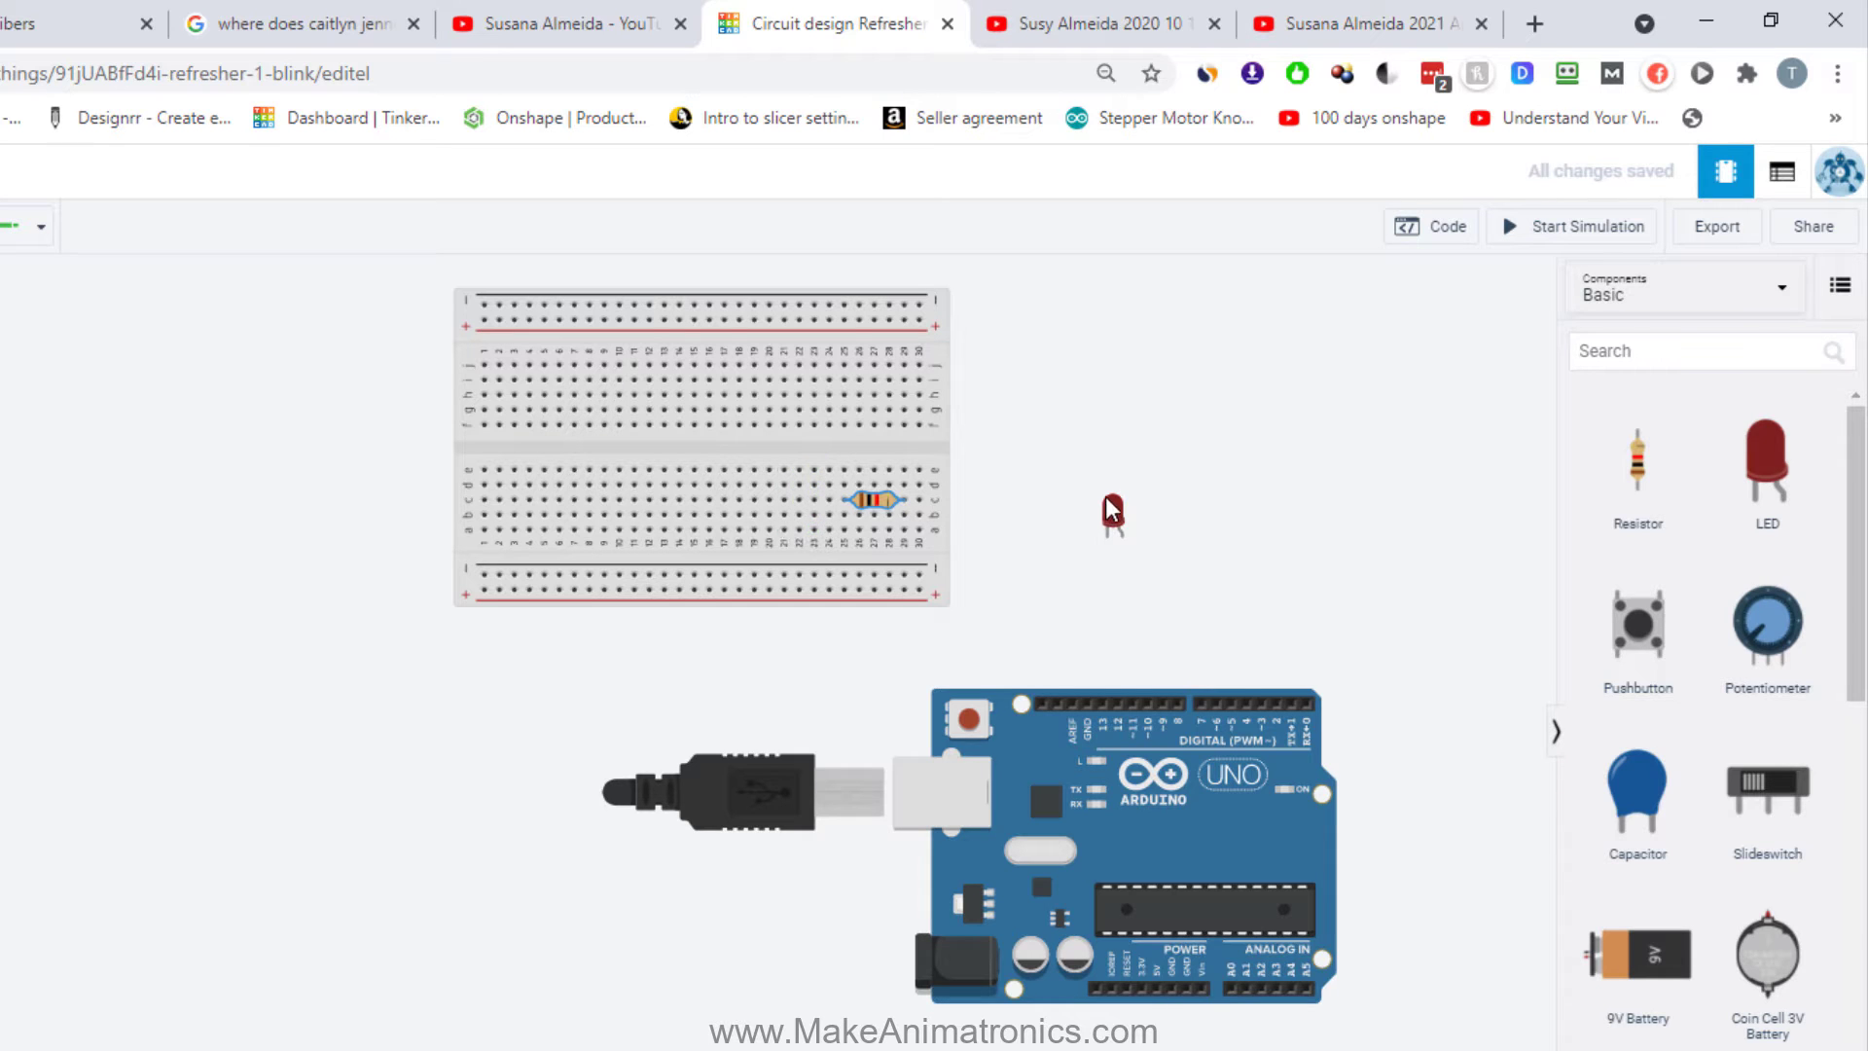
Seat the LED in the breadboard's lower half with its legs in columns 21 and 22.
left_click_drag(1114, 506, 793, 478)
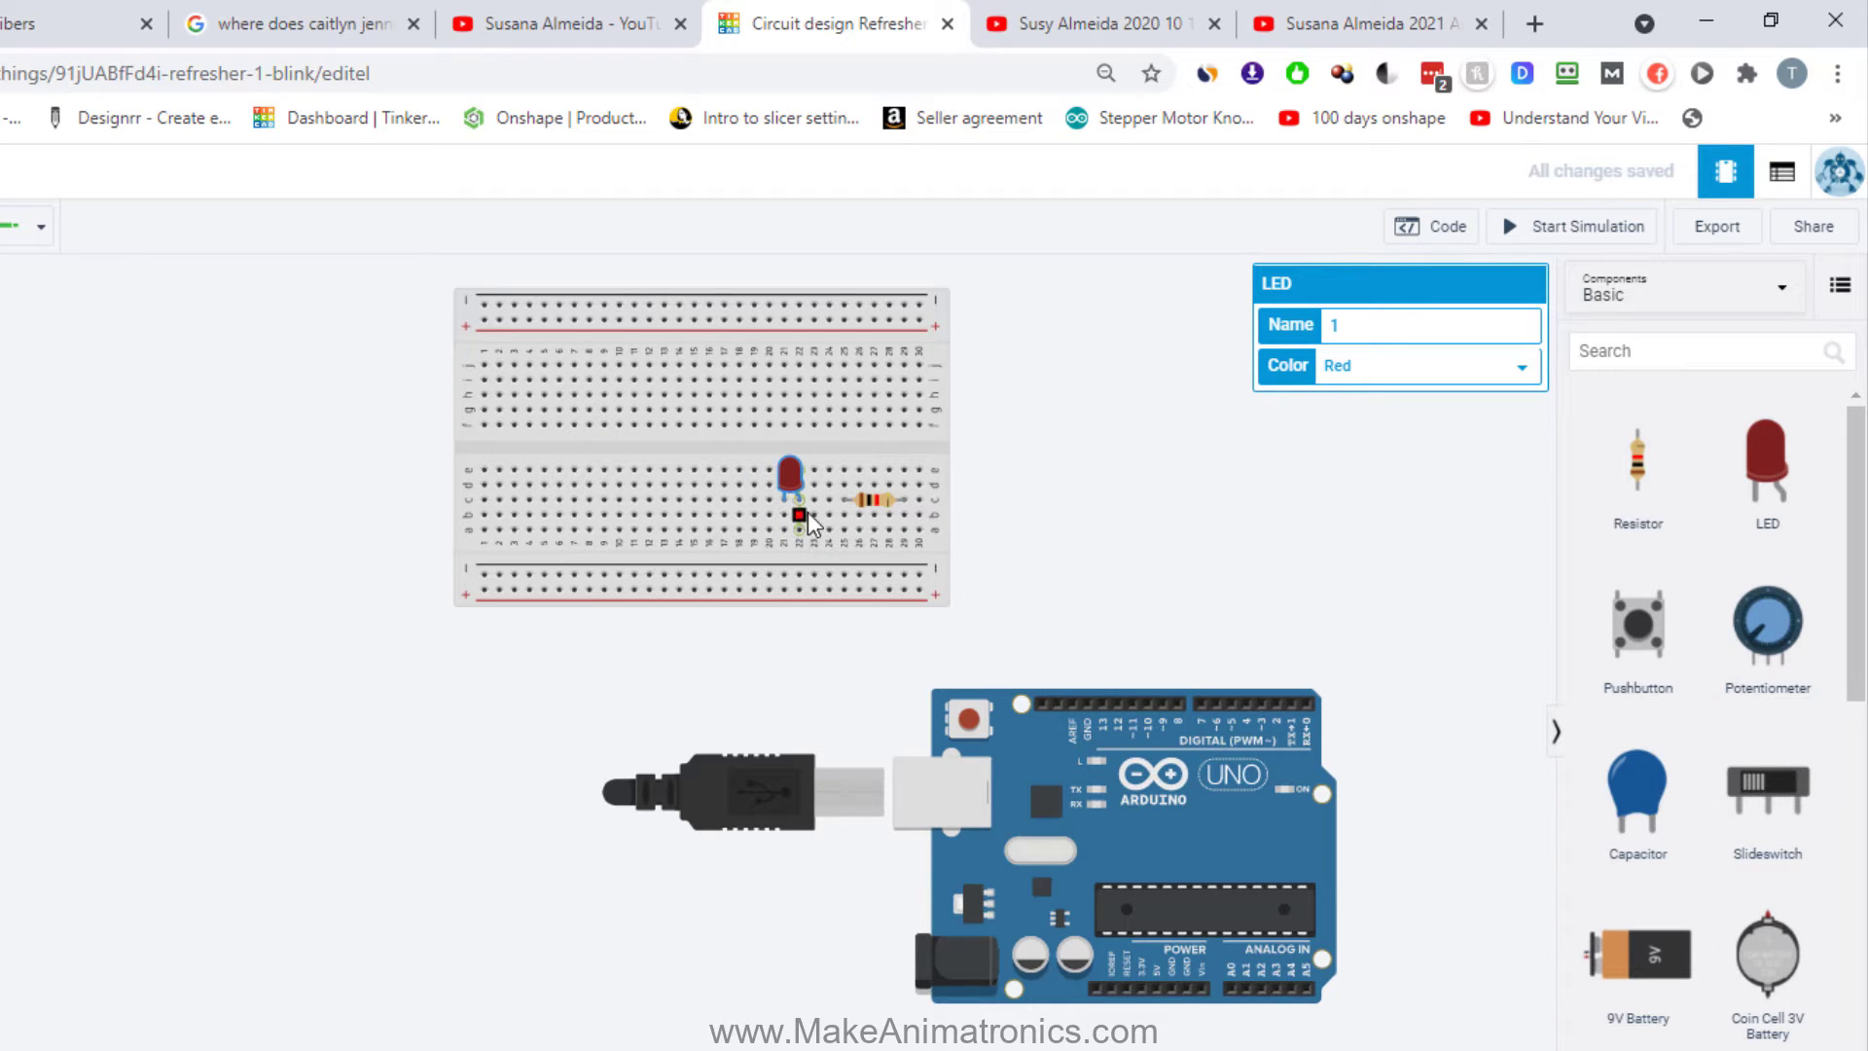
left_click(799, 503)
key("Escape")
Wire pin 13 to the resistor at column 29, and the resistor's column 25 end to the LED's anode at column 22.
left_click(1103, 703)
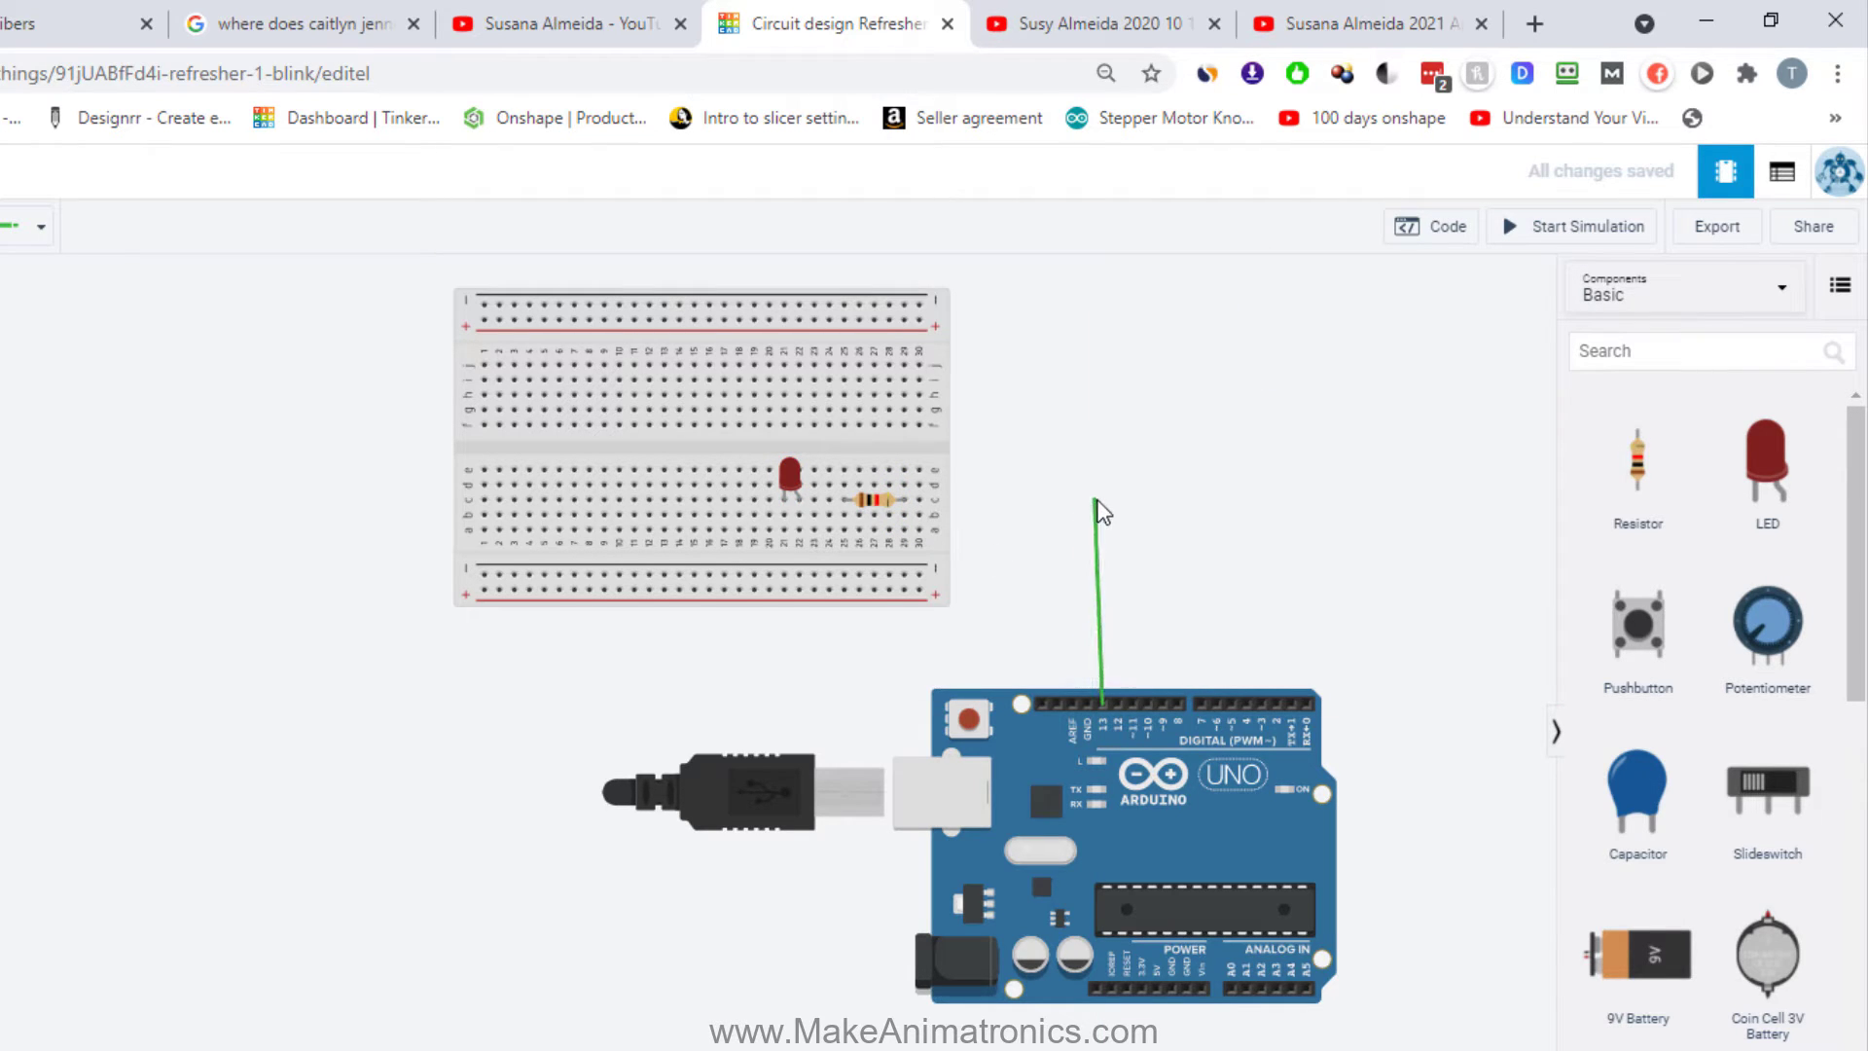
left_click(1090, 508)
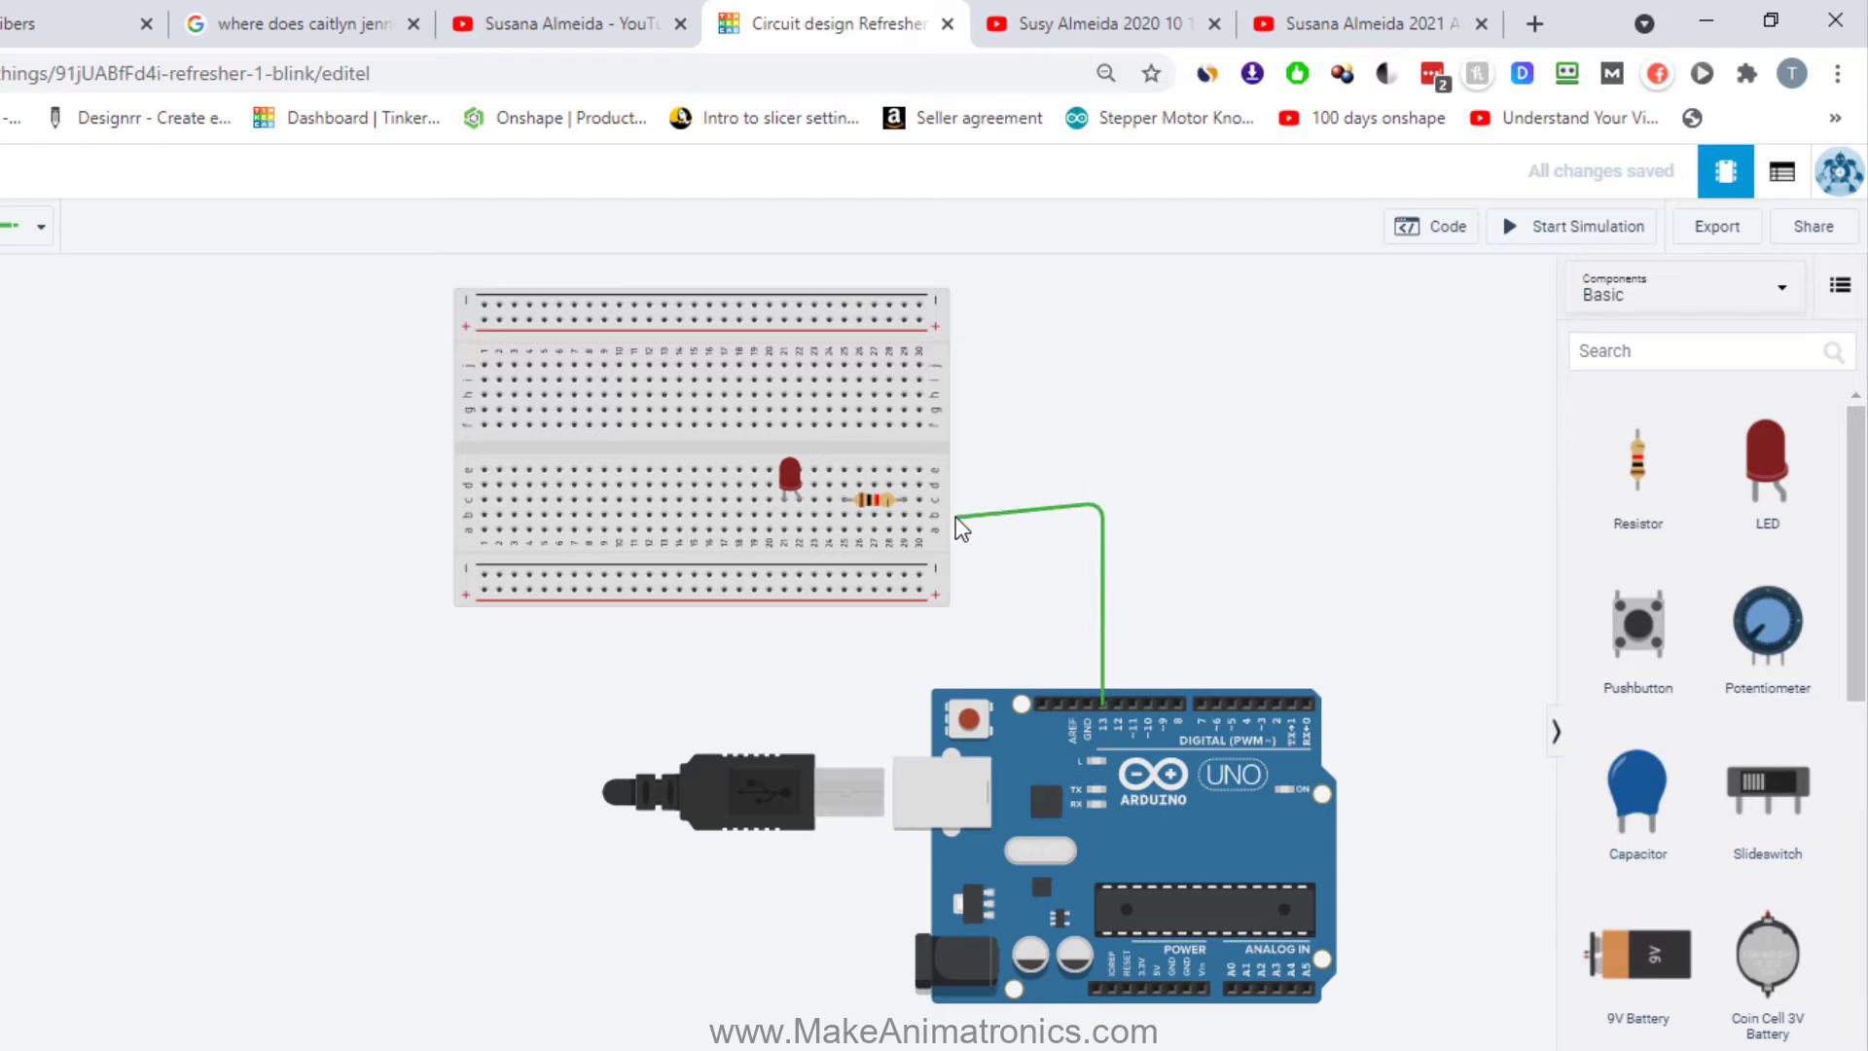
left_click(906, 517)
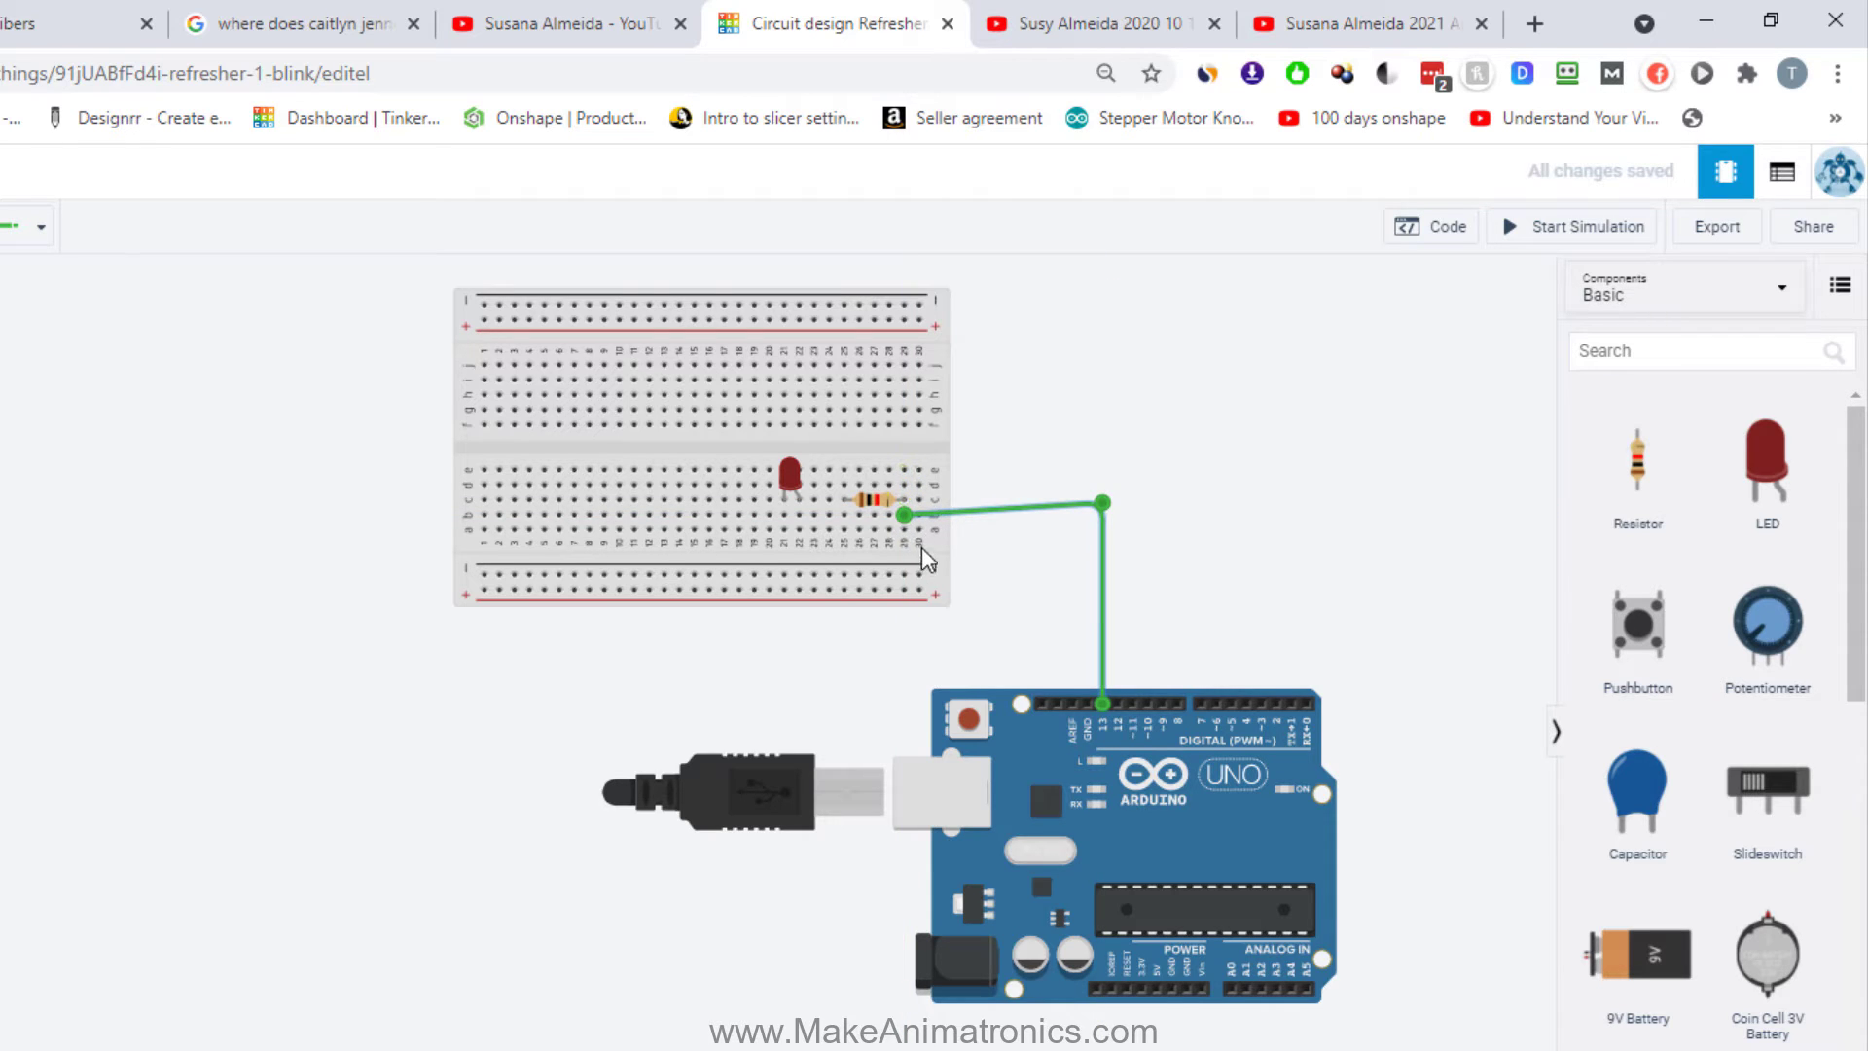
left_click(845, 515)
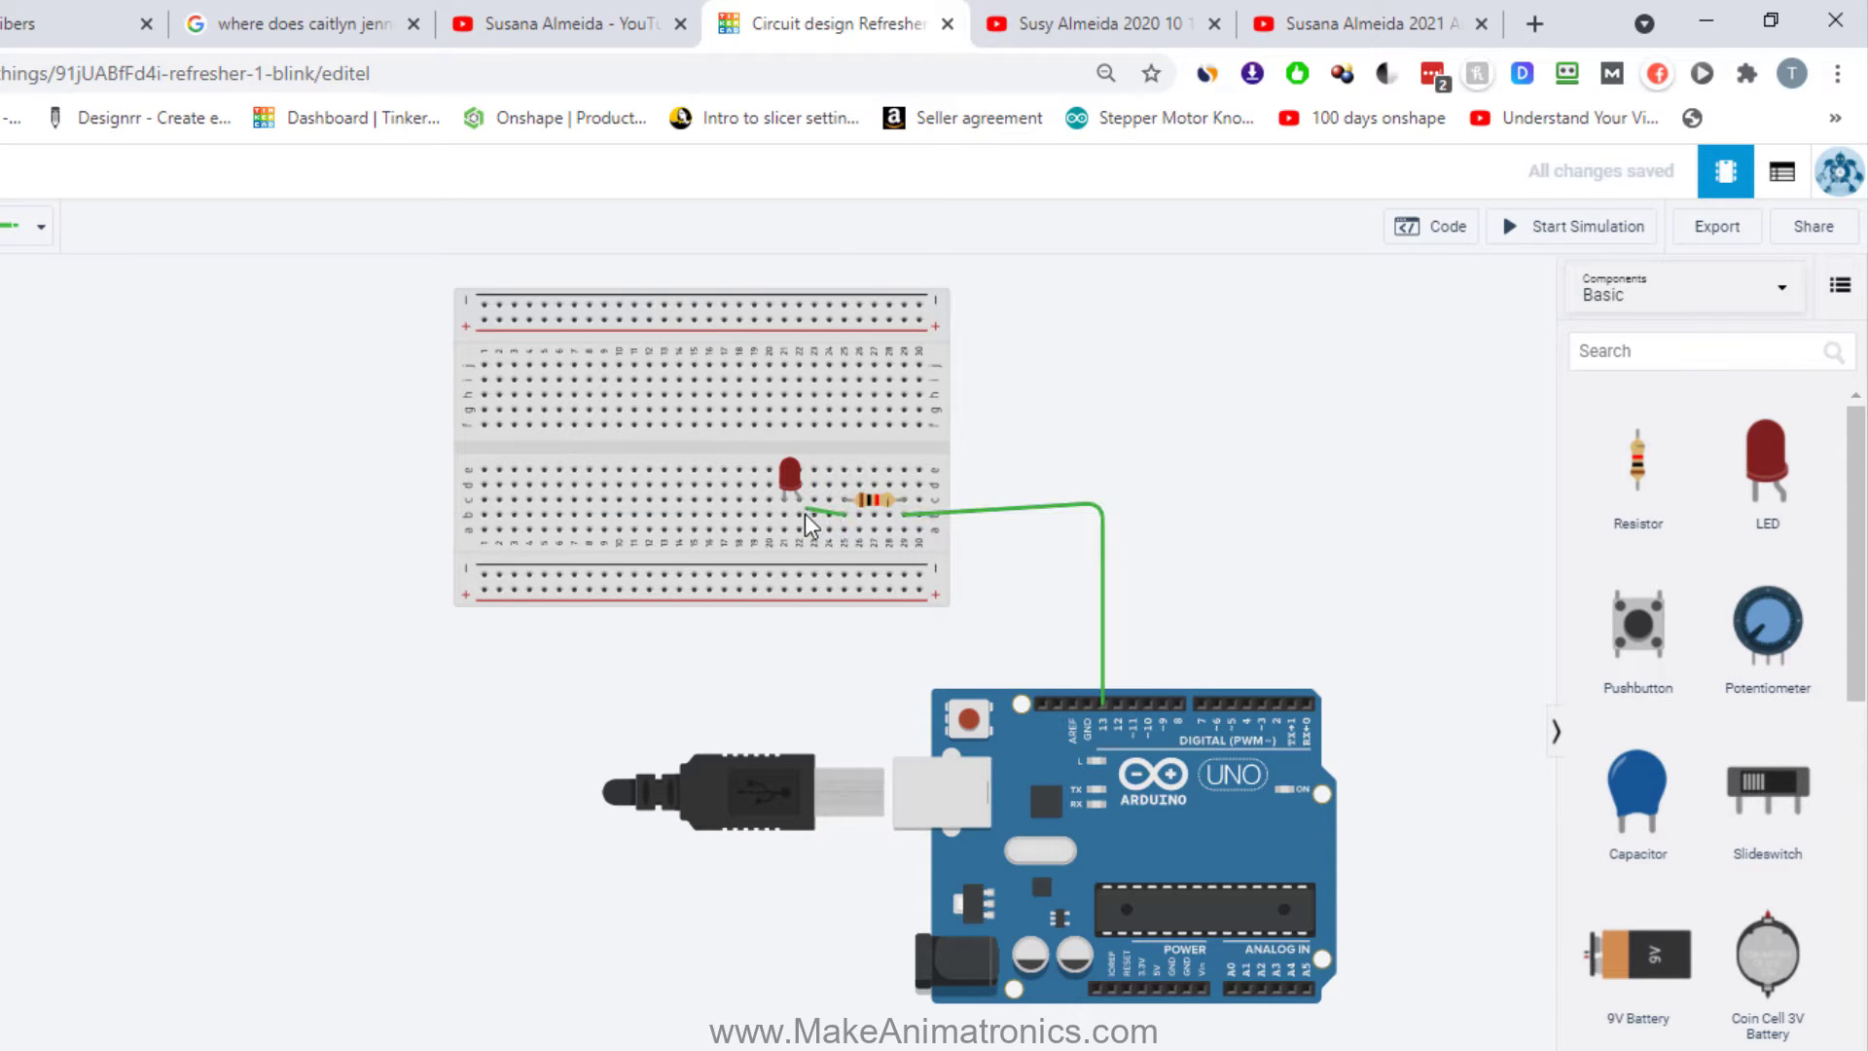
left_click(800, 516)
Wire the LED's cathode at column 21 to the lower negative rail and connect that rail's column 30 end to Arduino GND.
left_click(782, 516)
left_click(784, 575)
left_click(1084, 703)
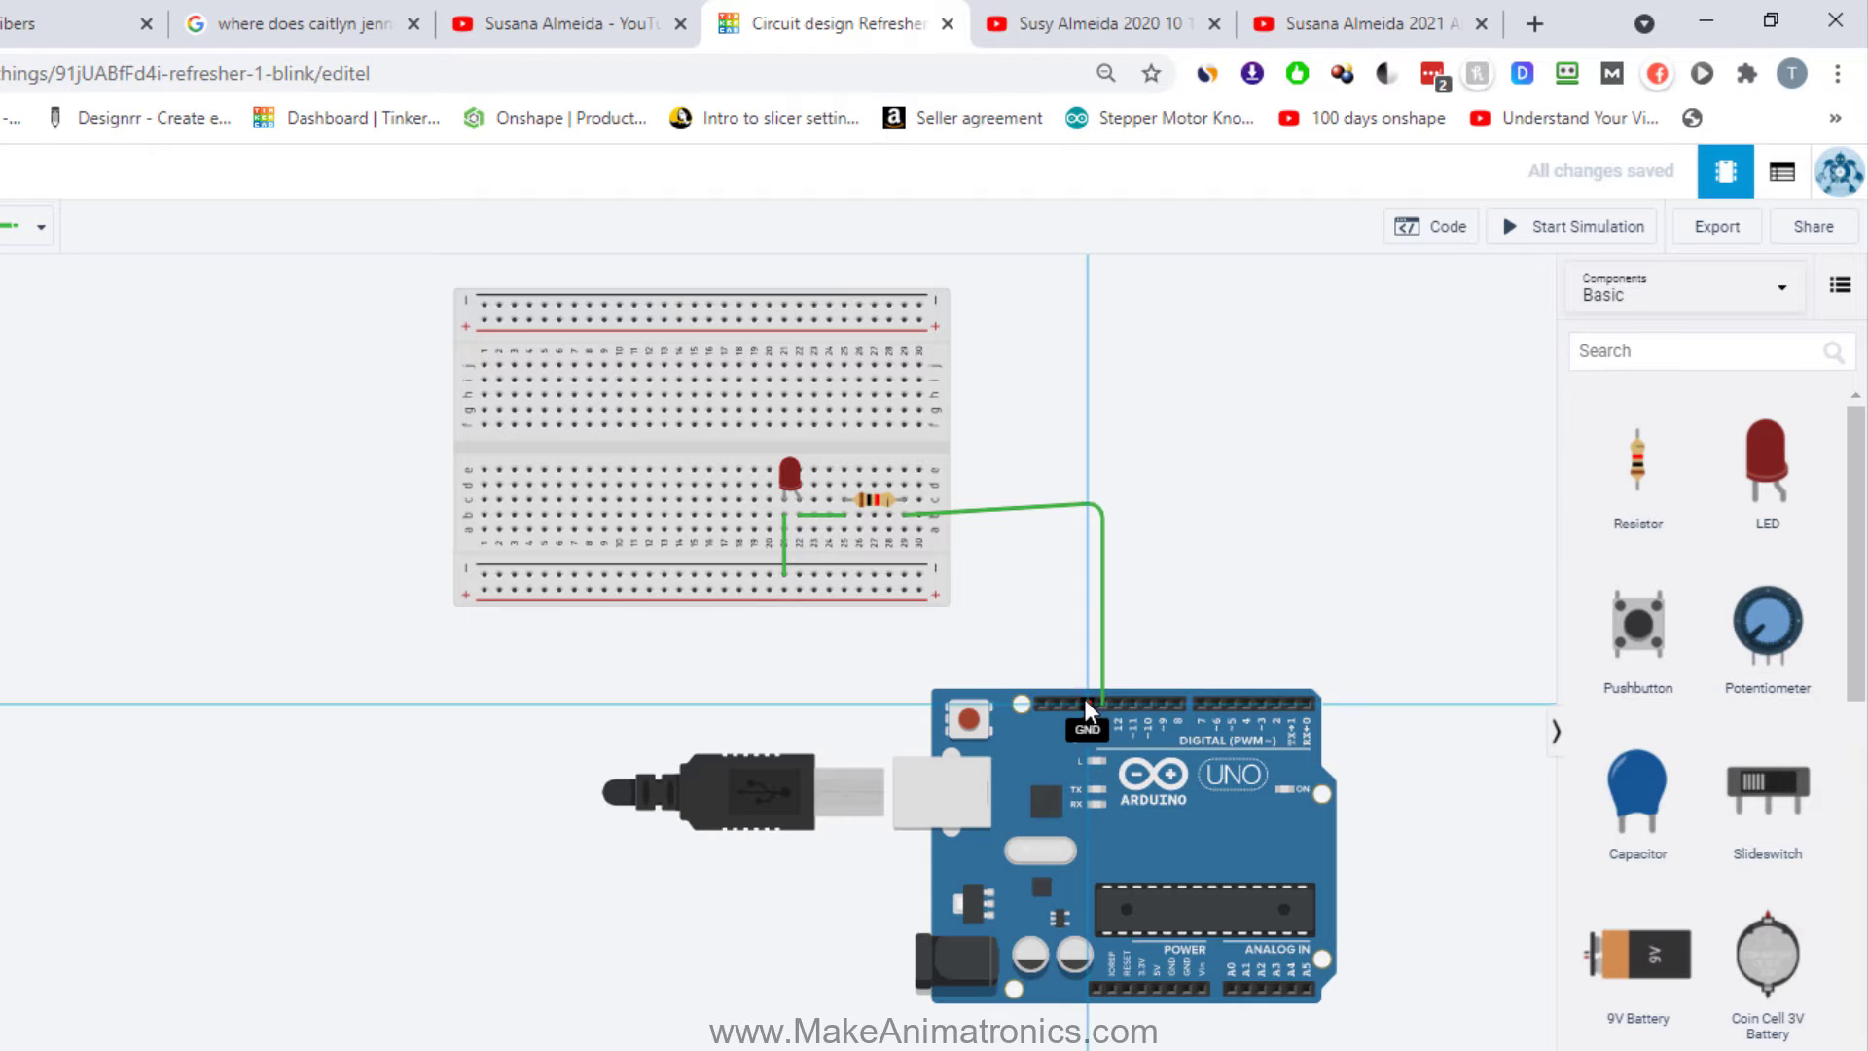
left_click(1086, 574)
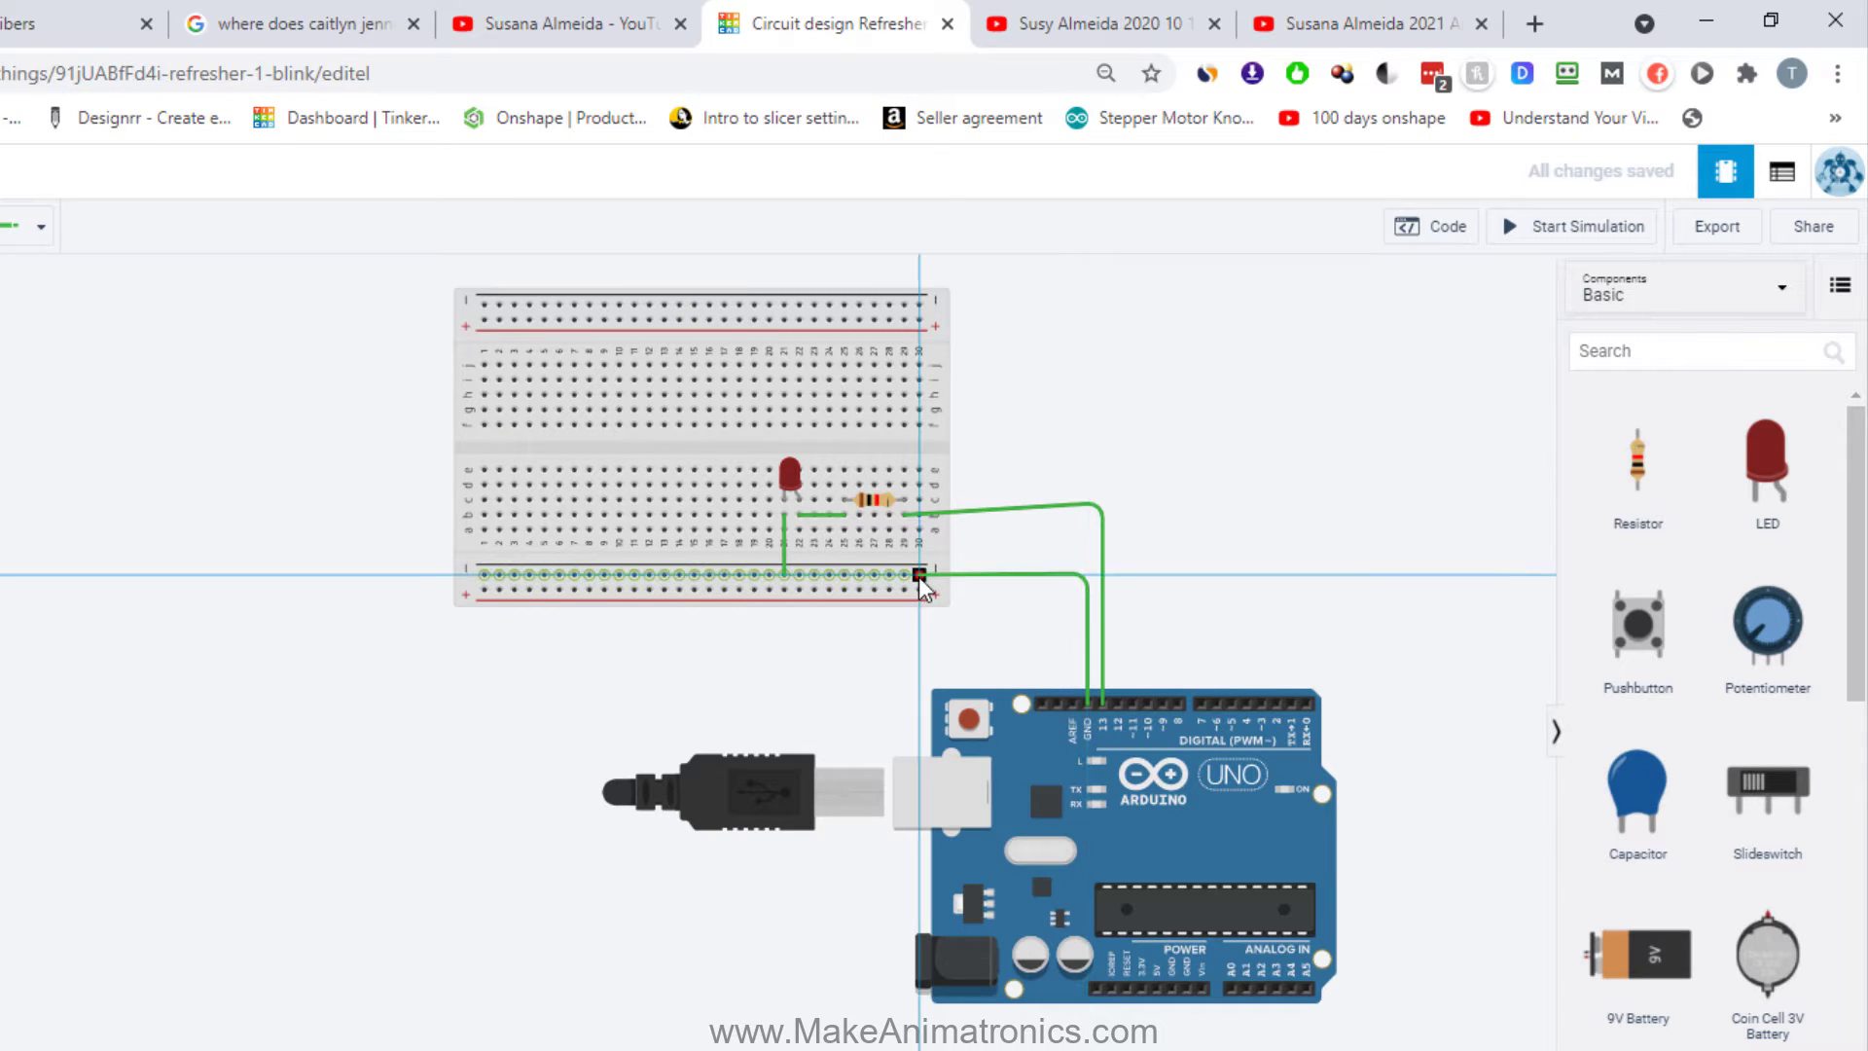
left_click(919, 575)
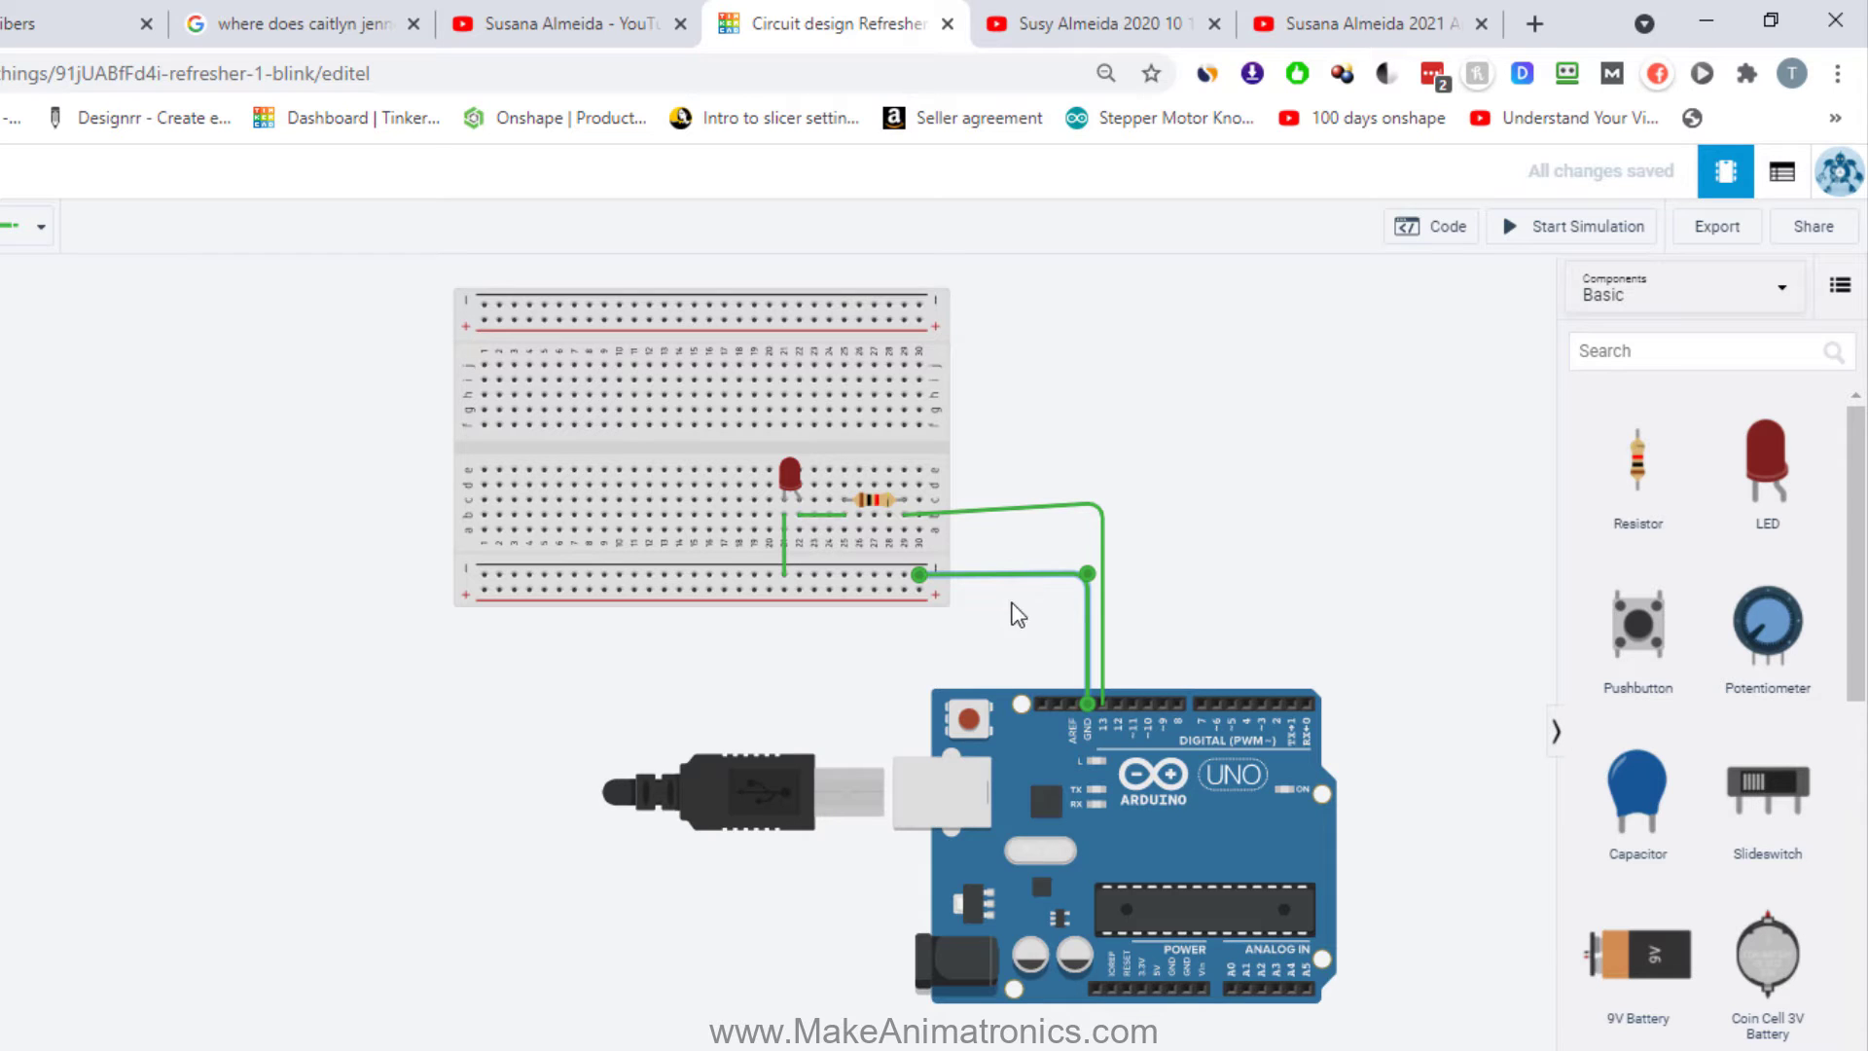
Delete the wires connecting the negative rail to Arduino GND and to the LED's cathode.
key("Delete")
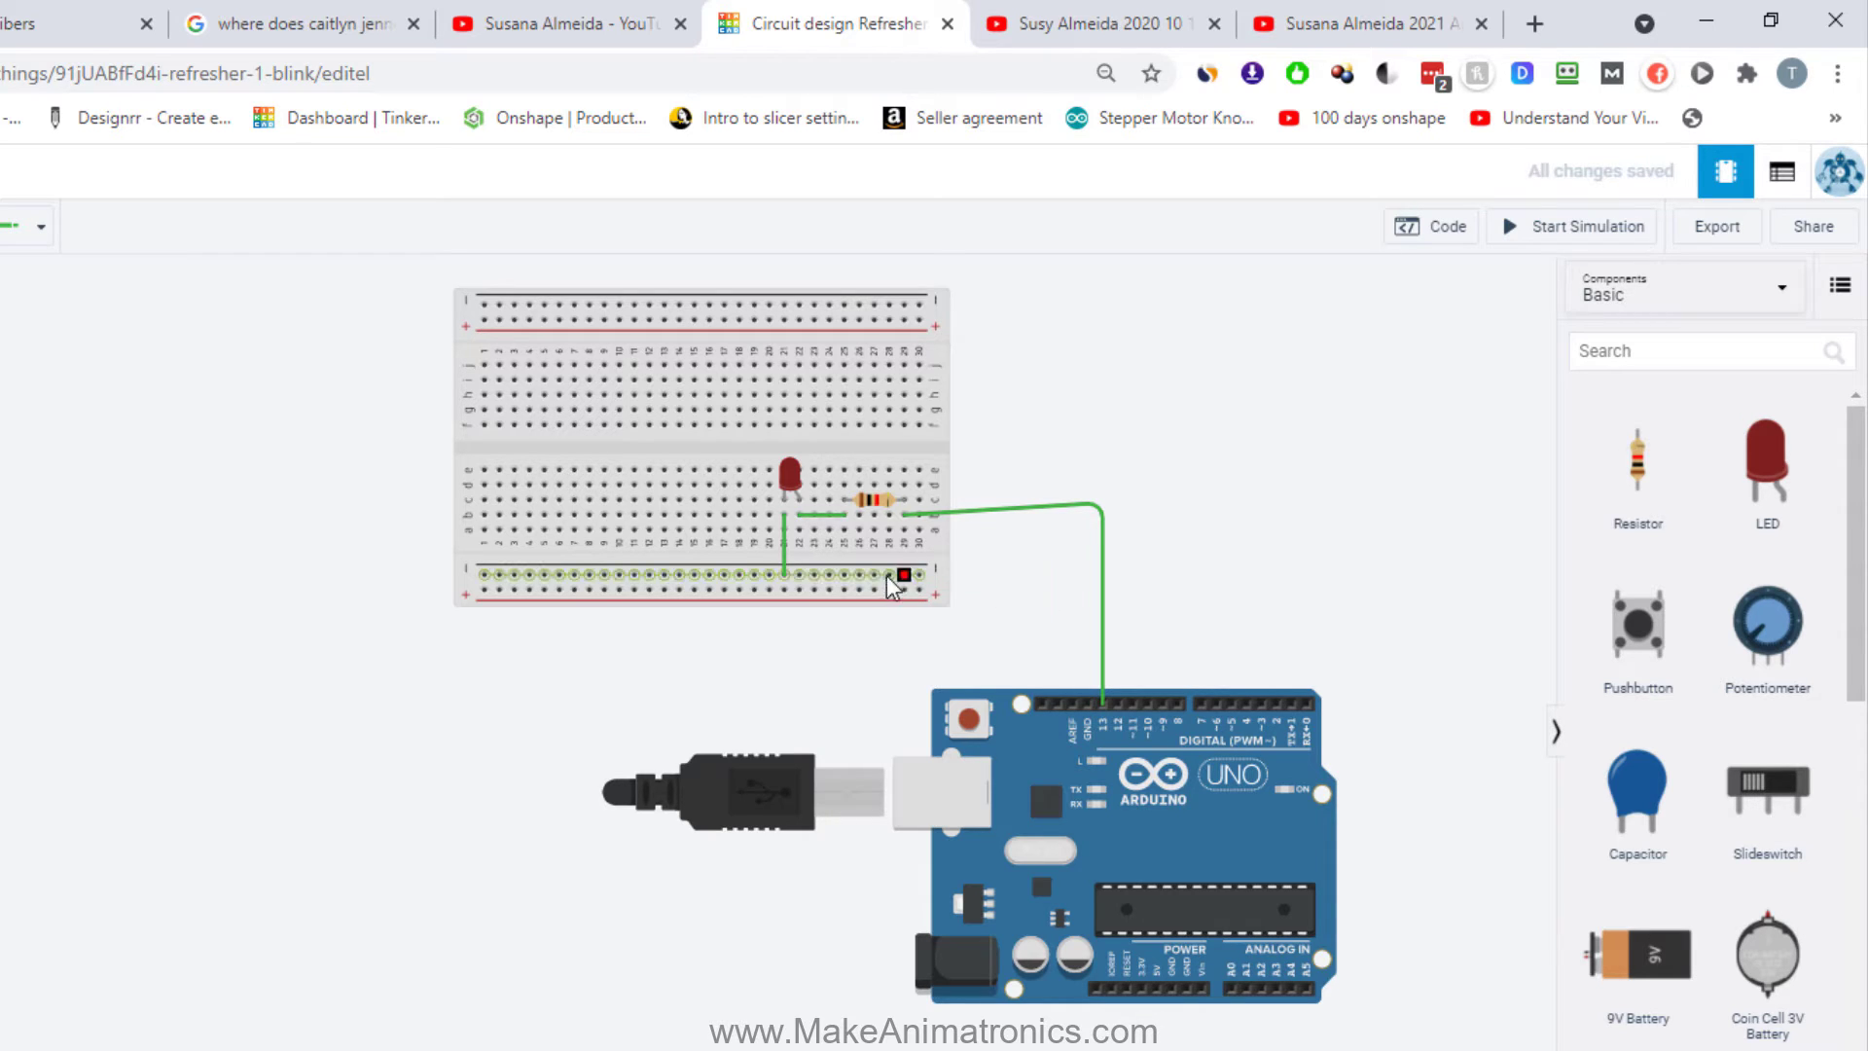
left_click(783, 537)
key("Delete")
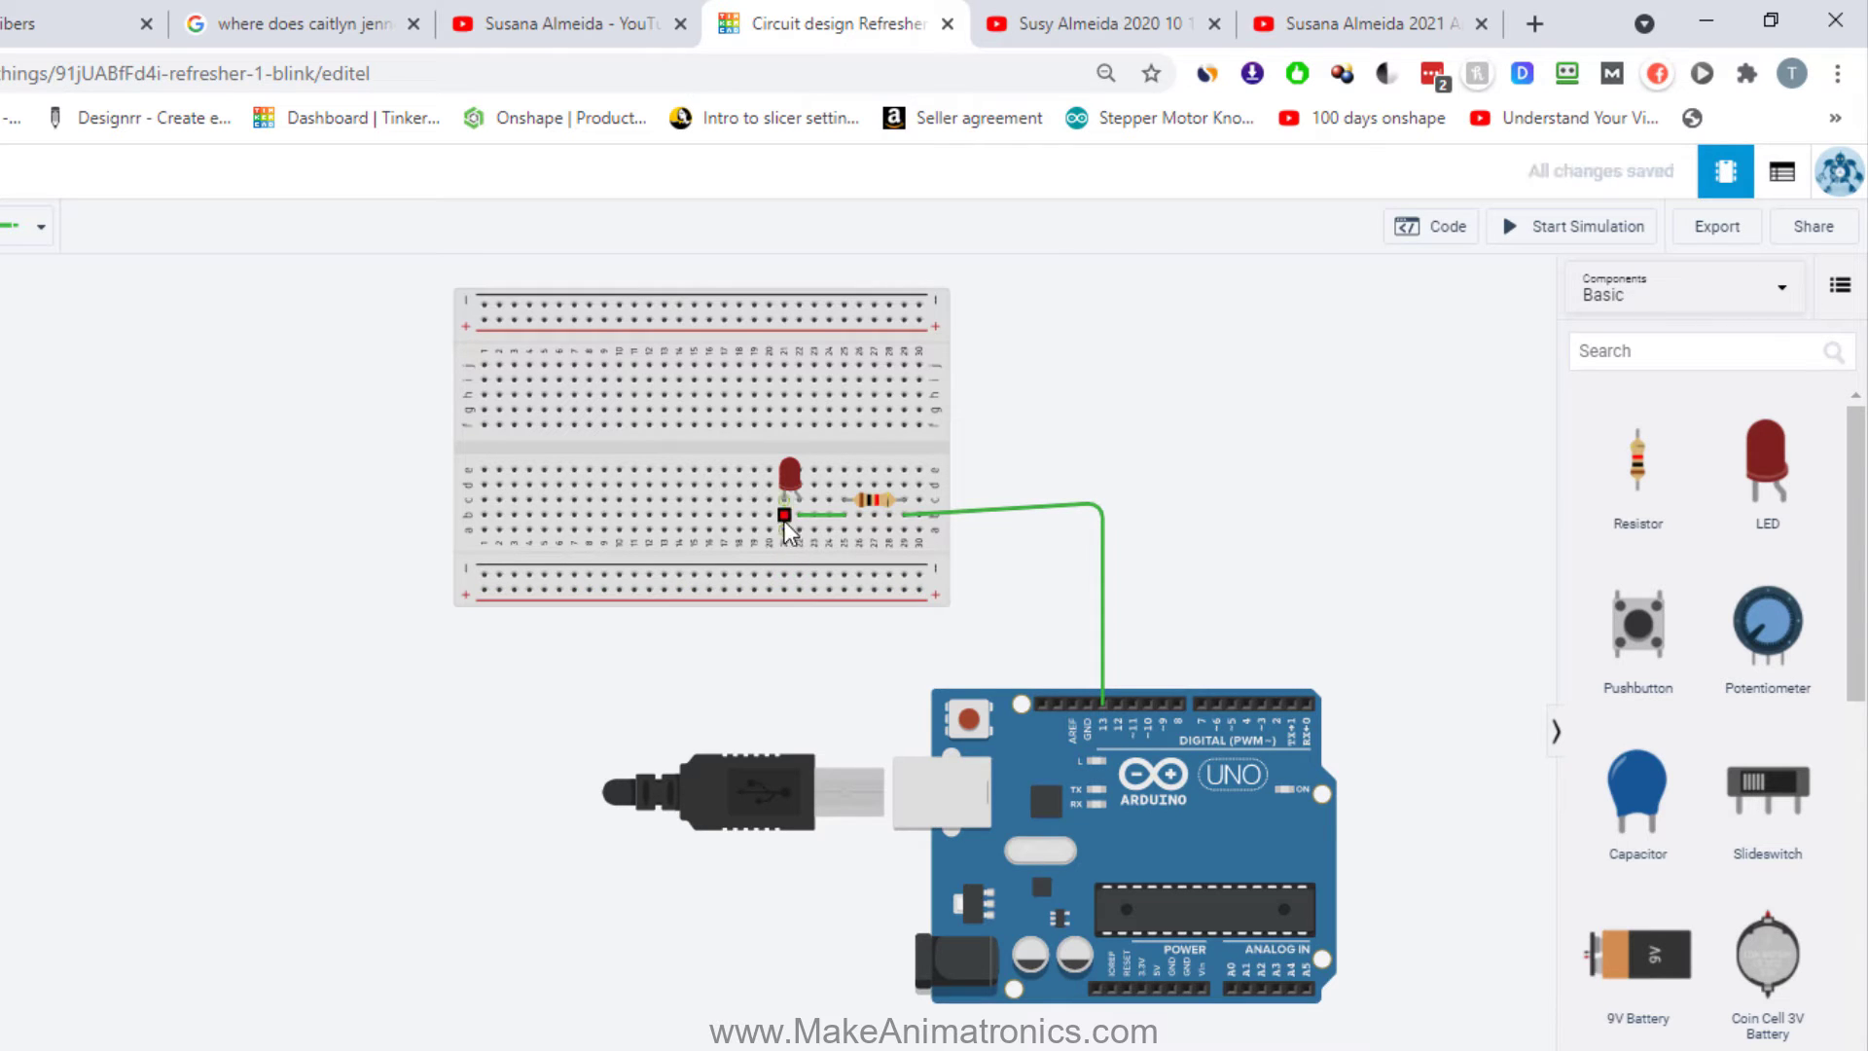
Wire the LED's cathode column 21 directly to Arduino GND around the breadboard's lower edge, and straighten the GND and pin 13 wires.
left_click(784, 531)
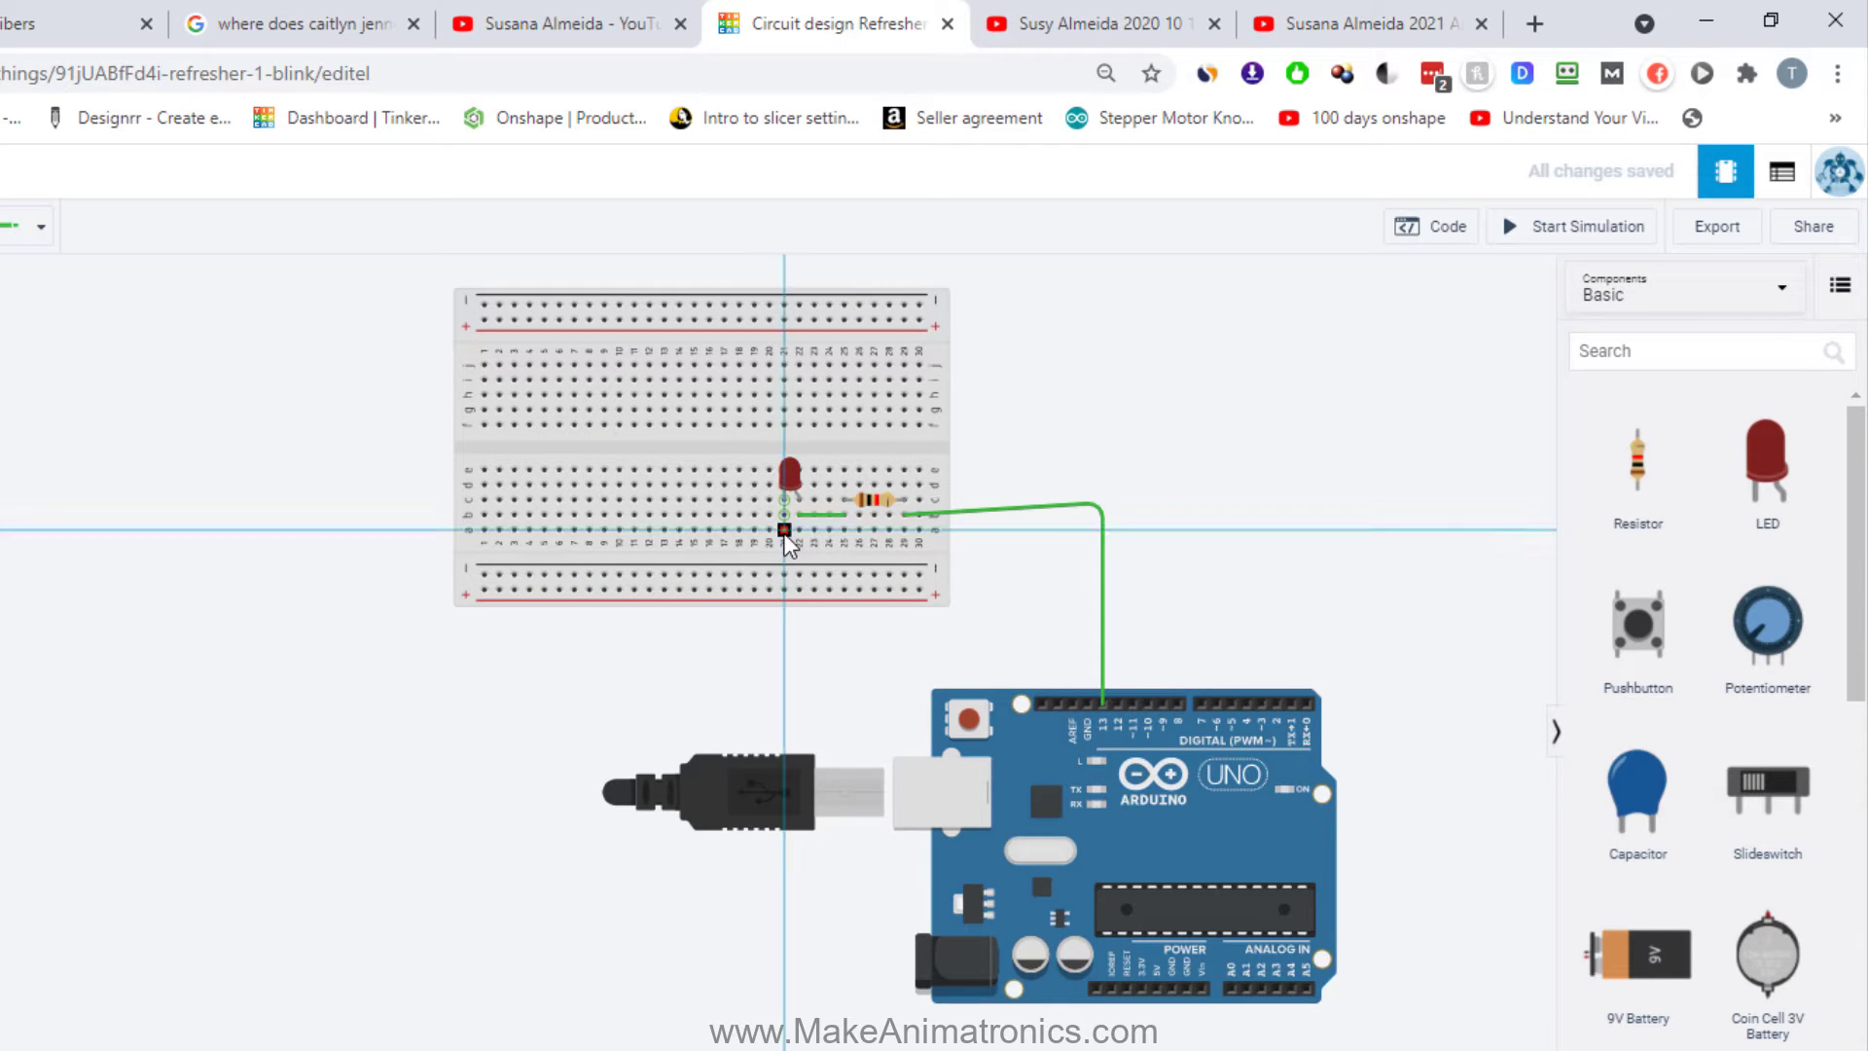
left_click(785, 638)
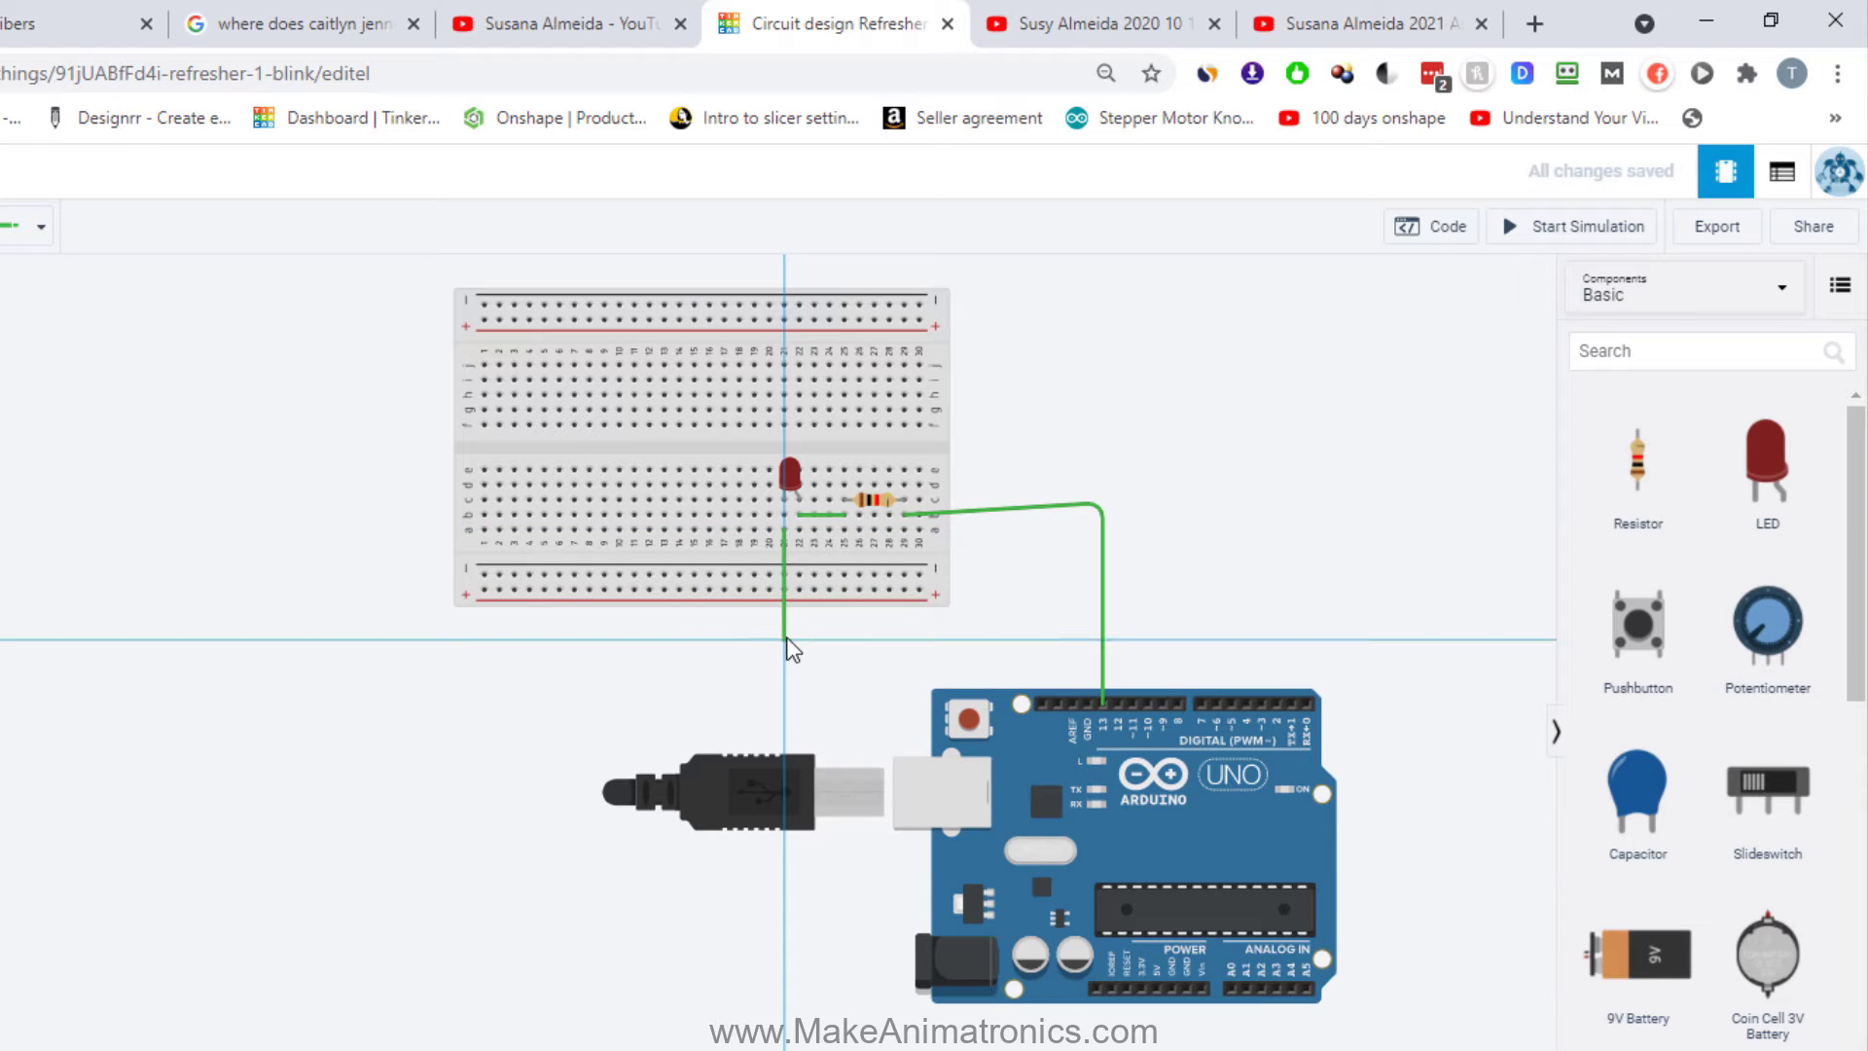
left_click(1077, 642)
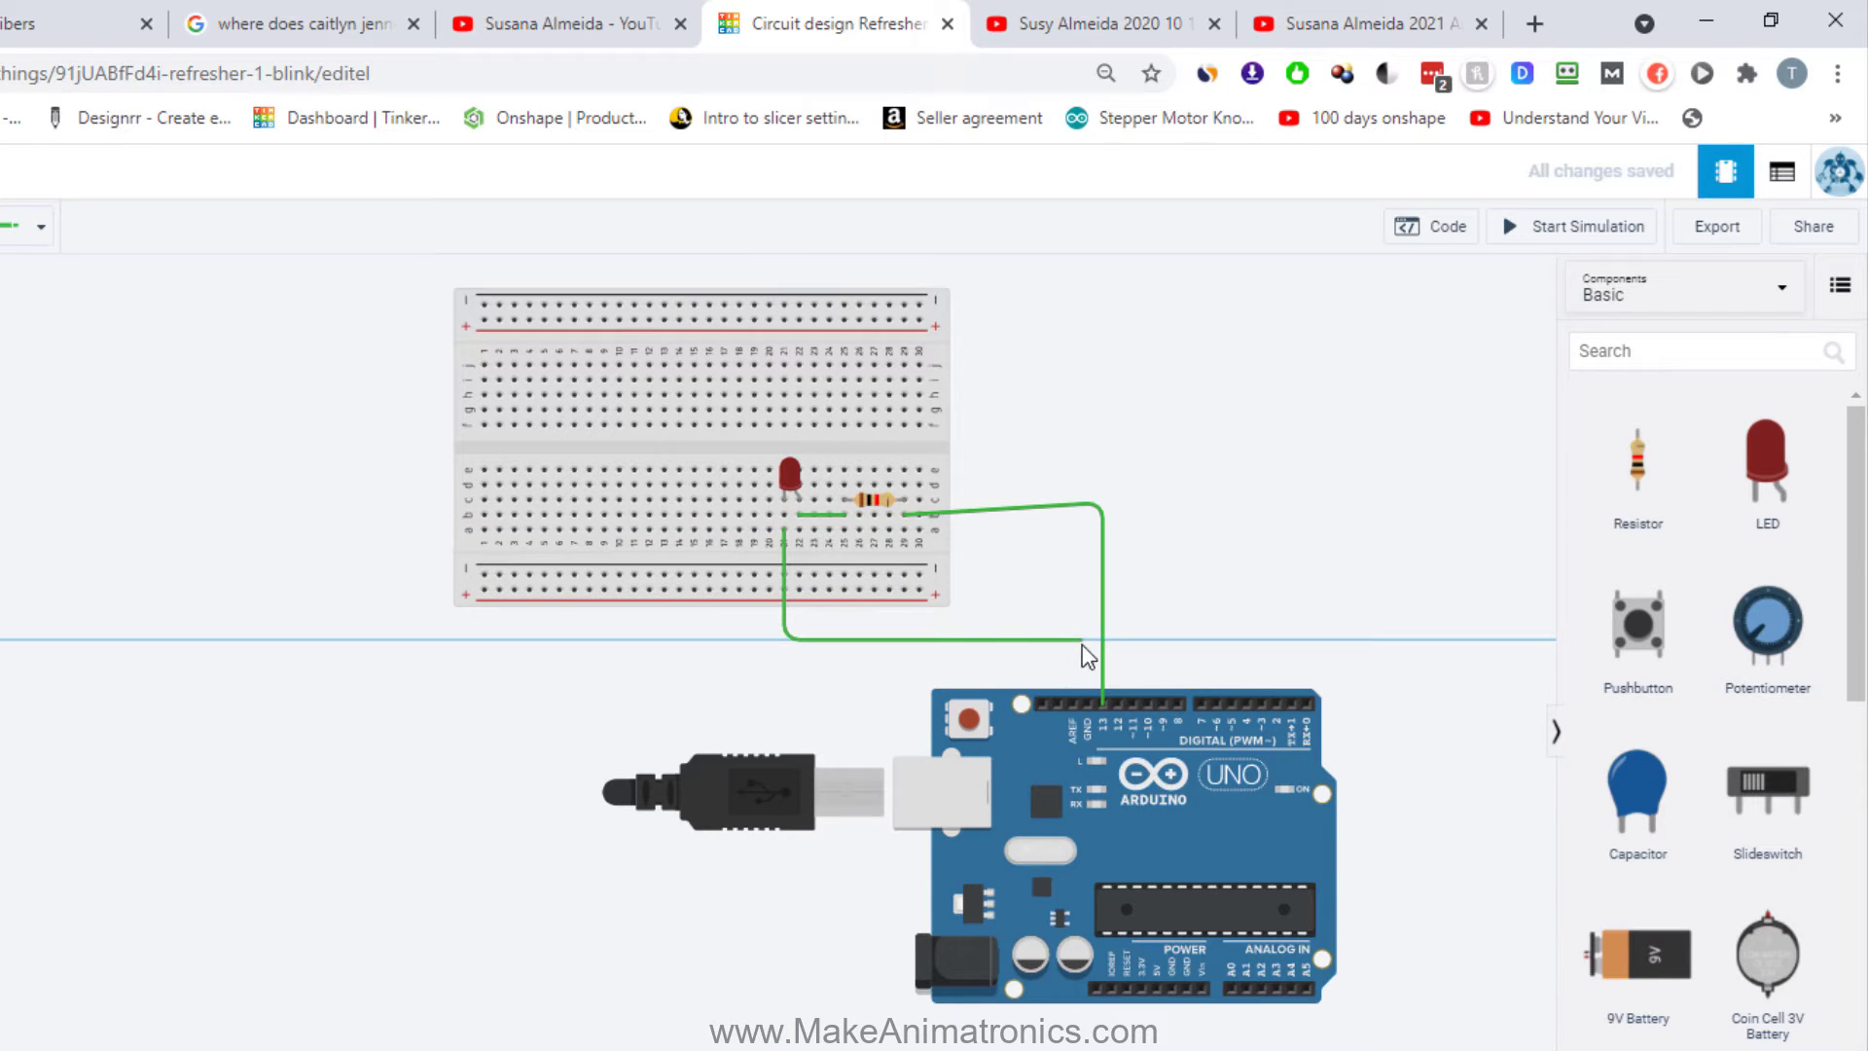
left_click(1083, 704)
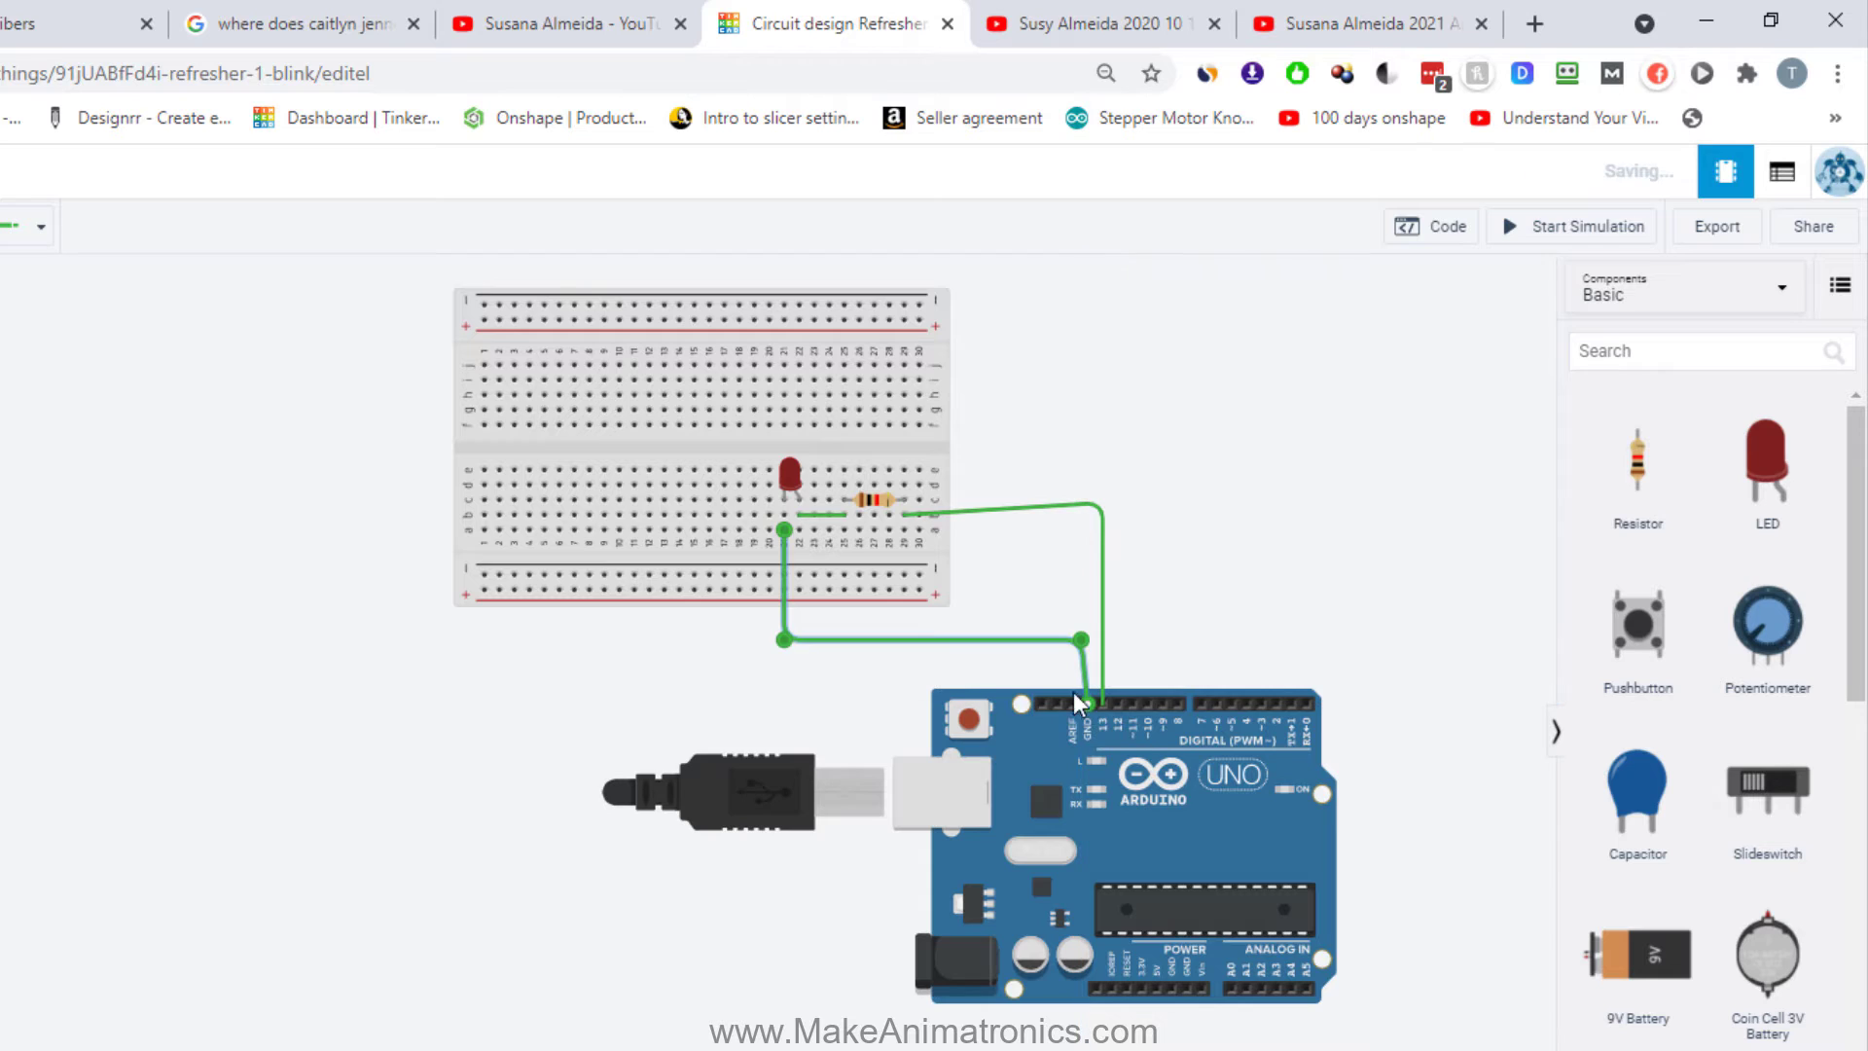
left_click(1045, 573)
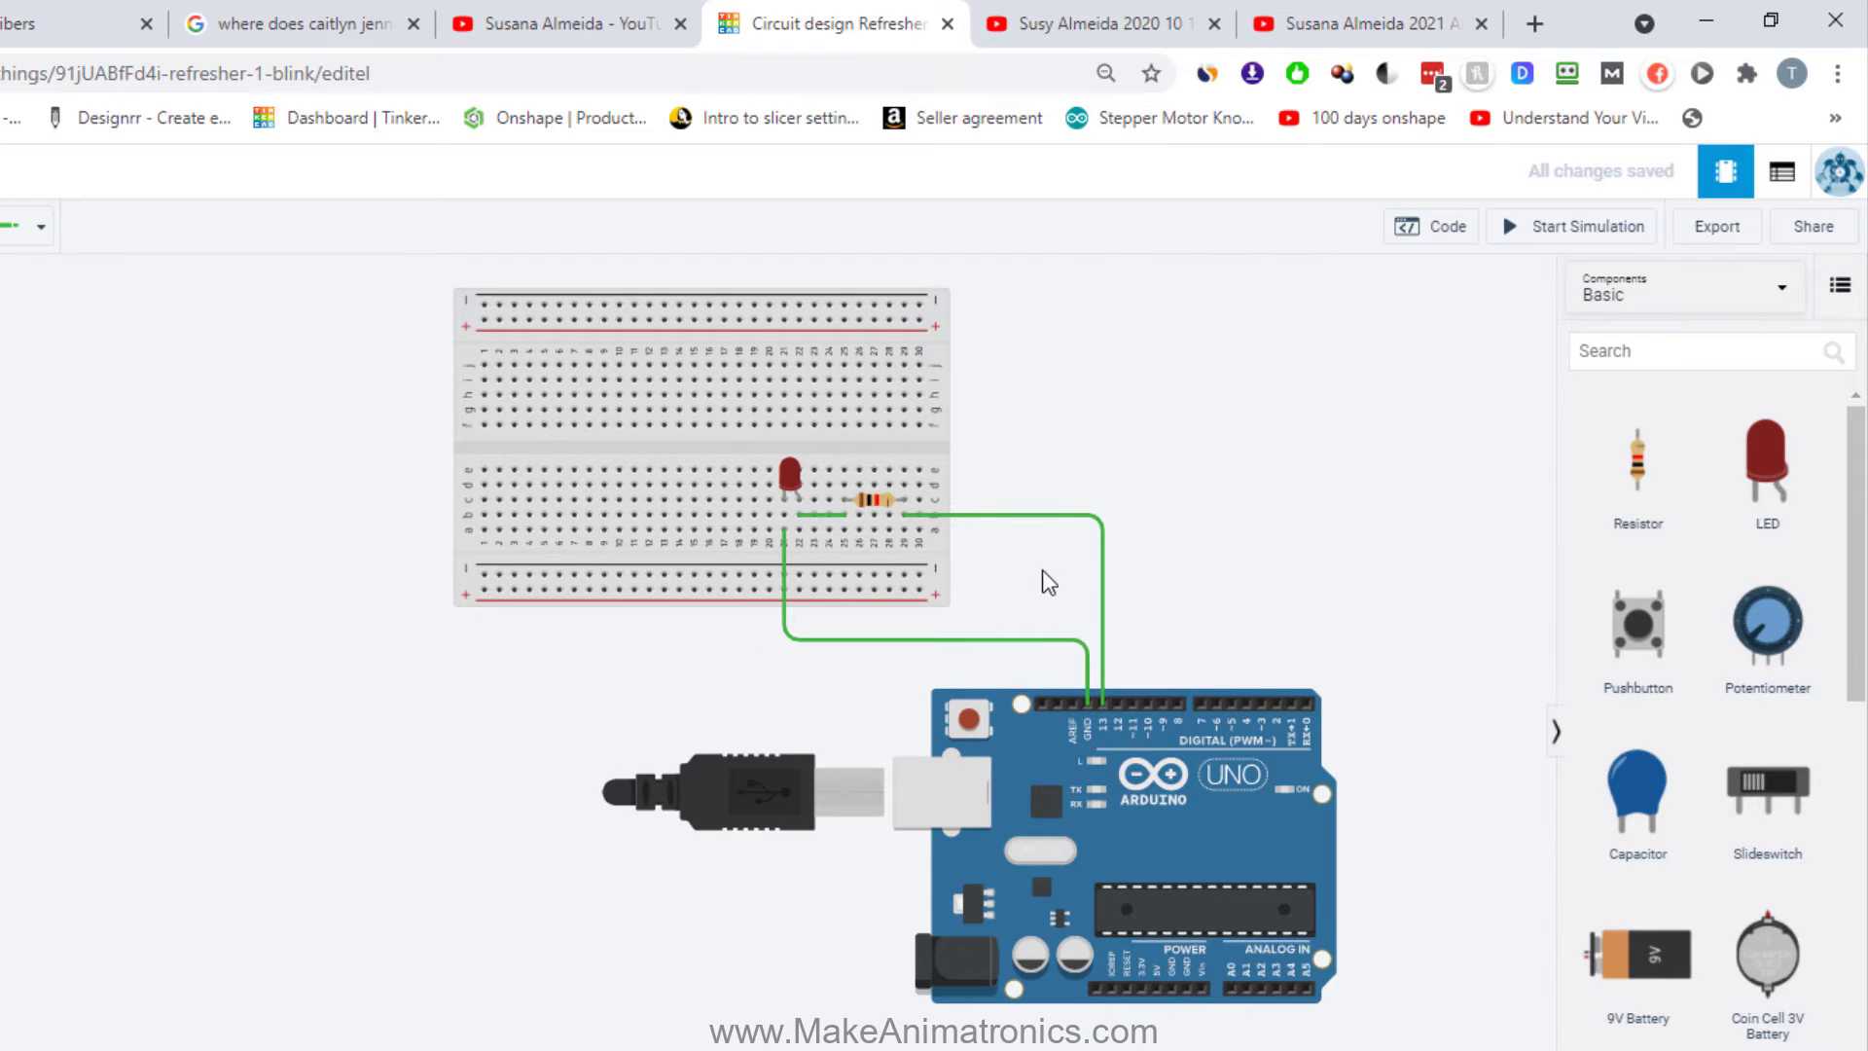
Color the pin 13 wire red and the GND wire black.
left_click(1105, 576)
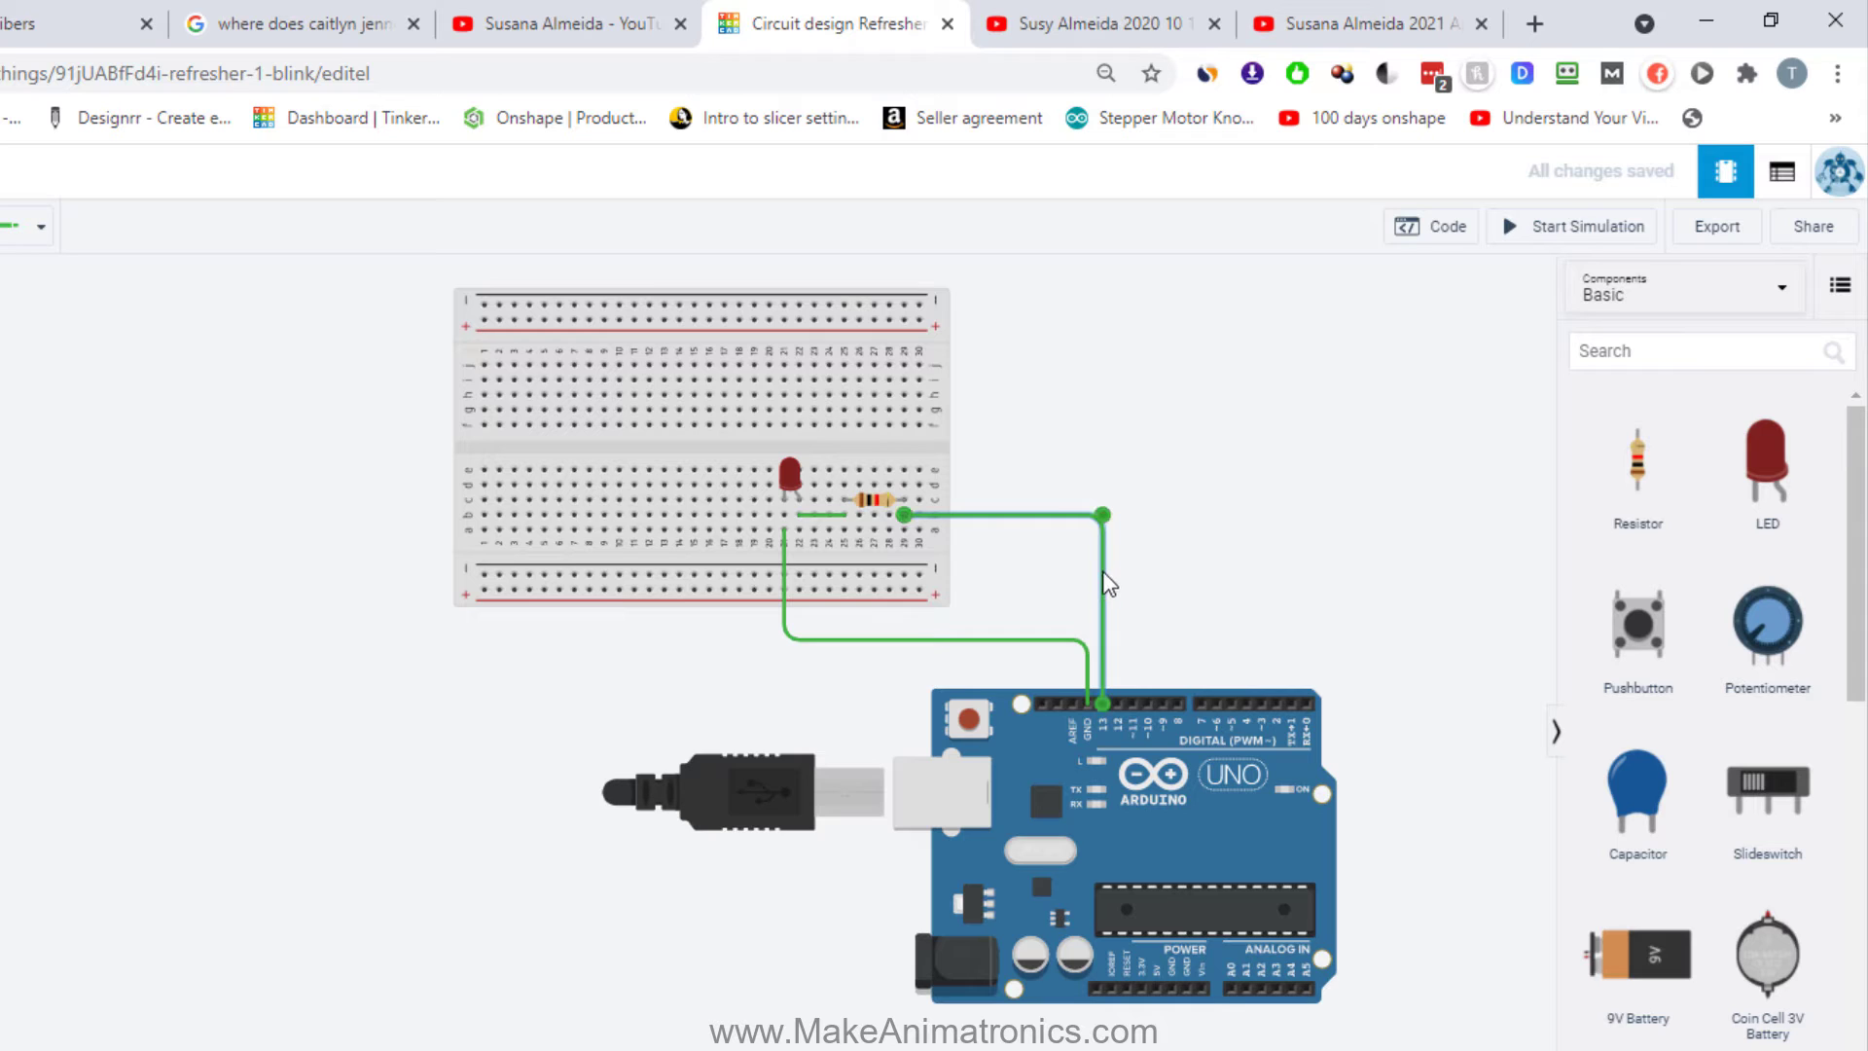
key("2")
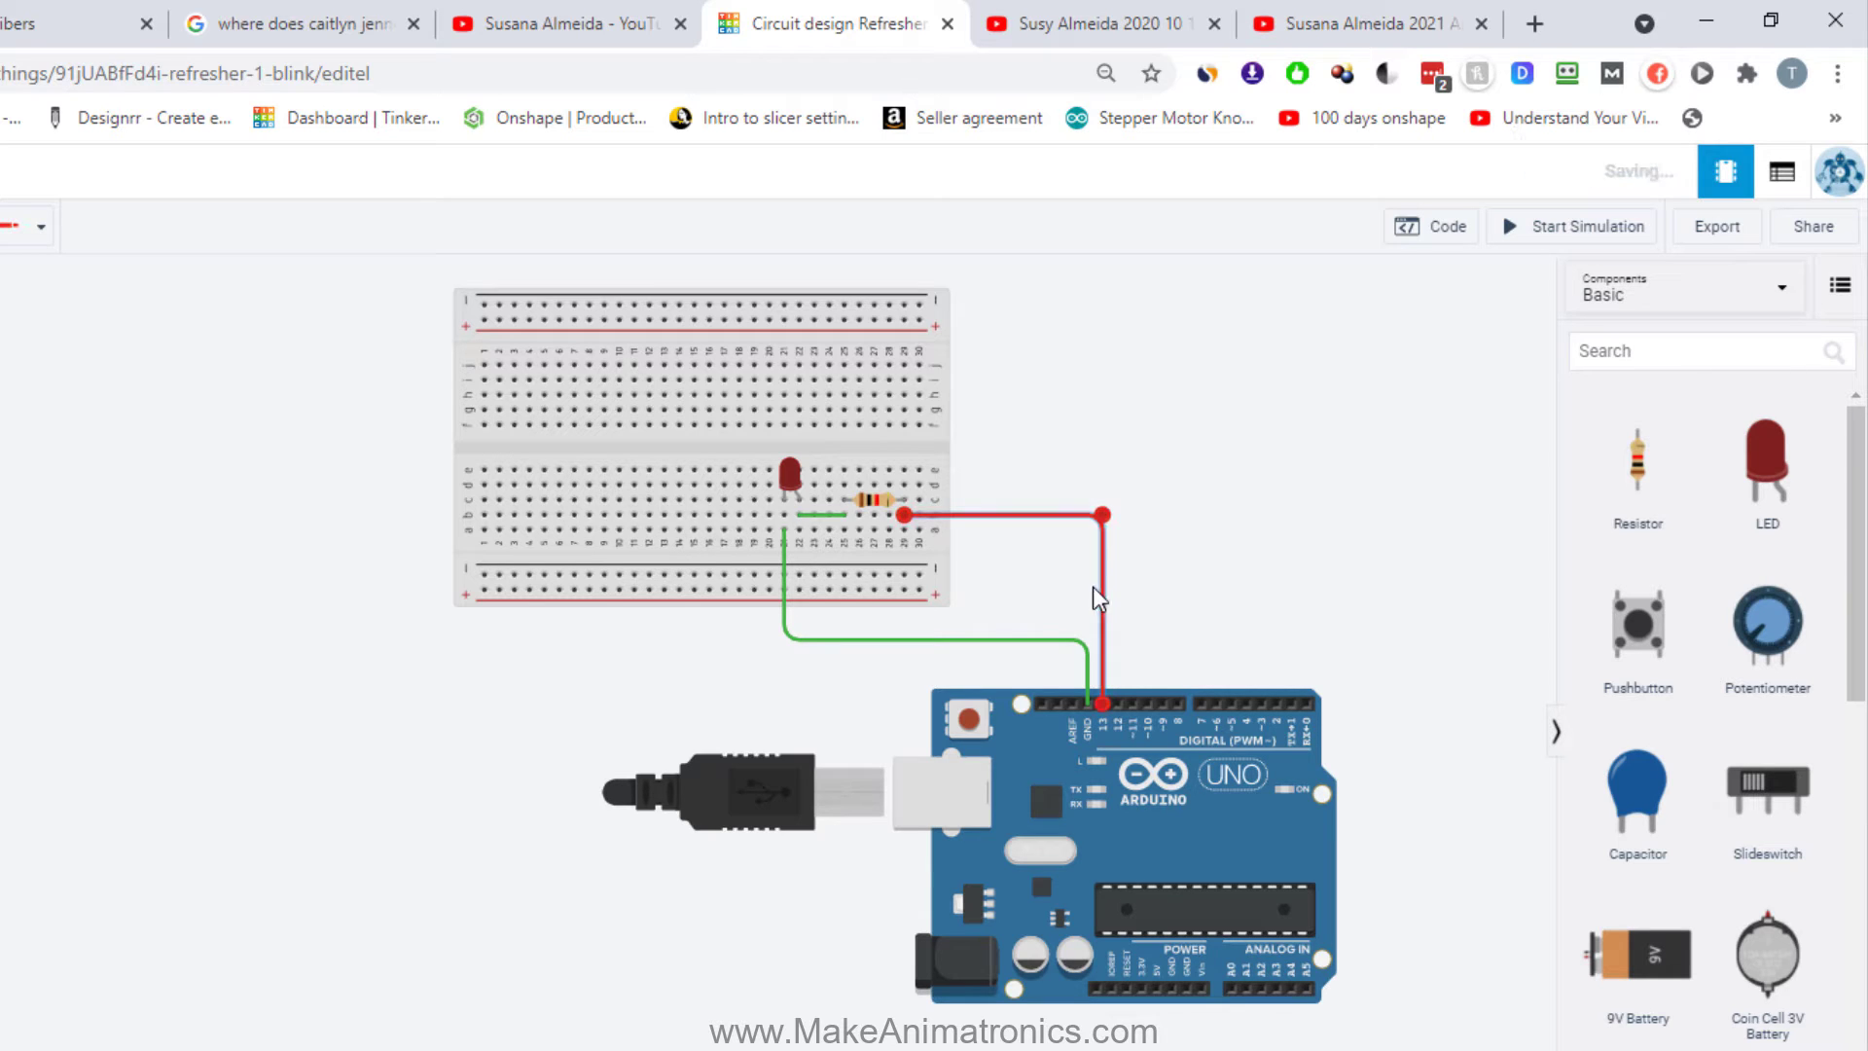
left_click(1008, 618)
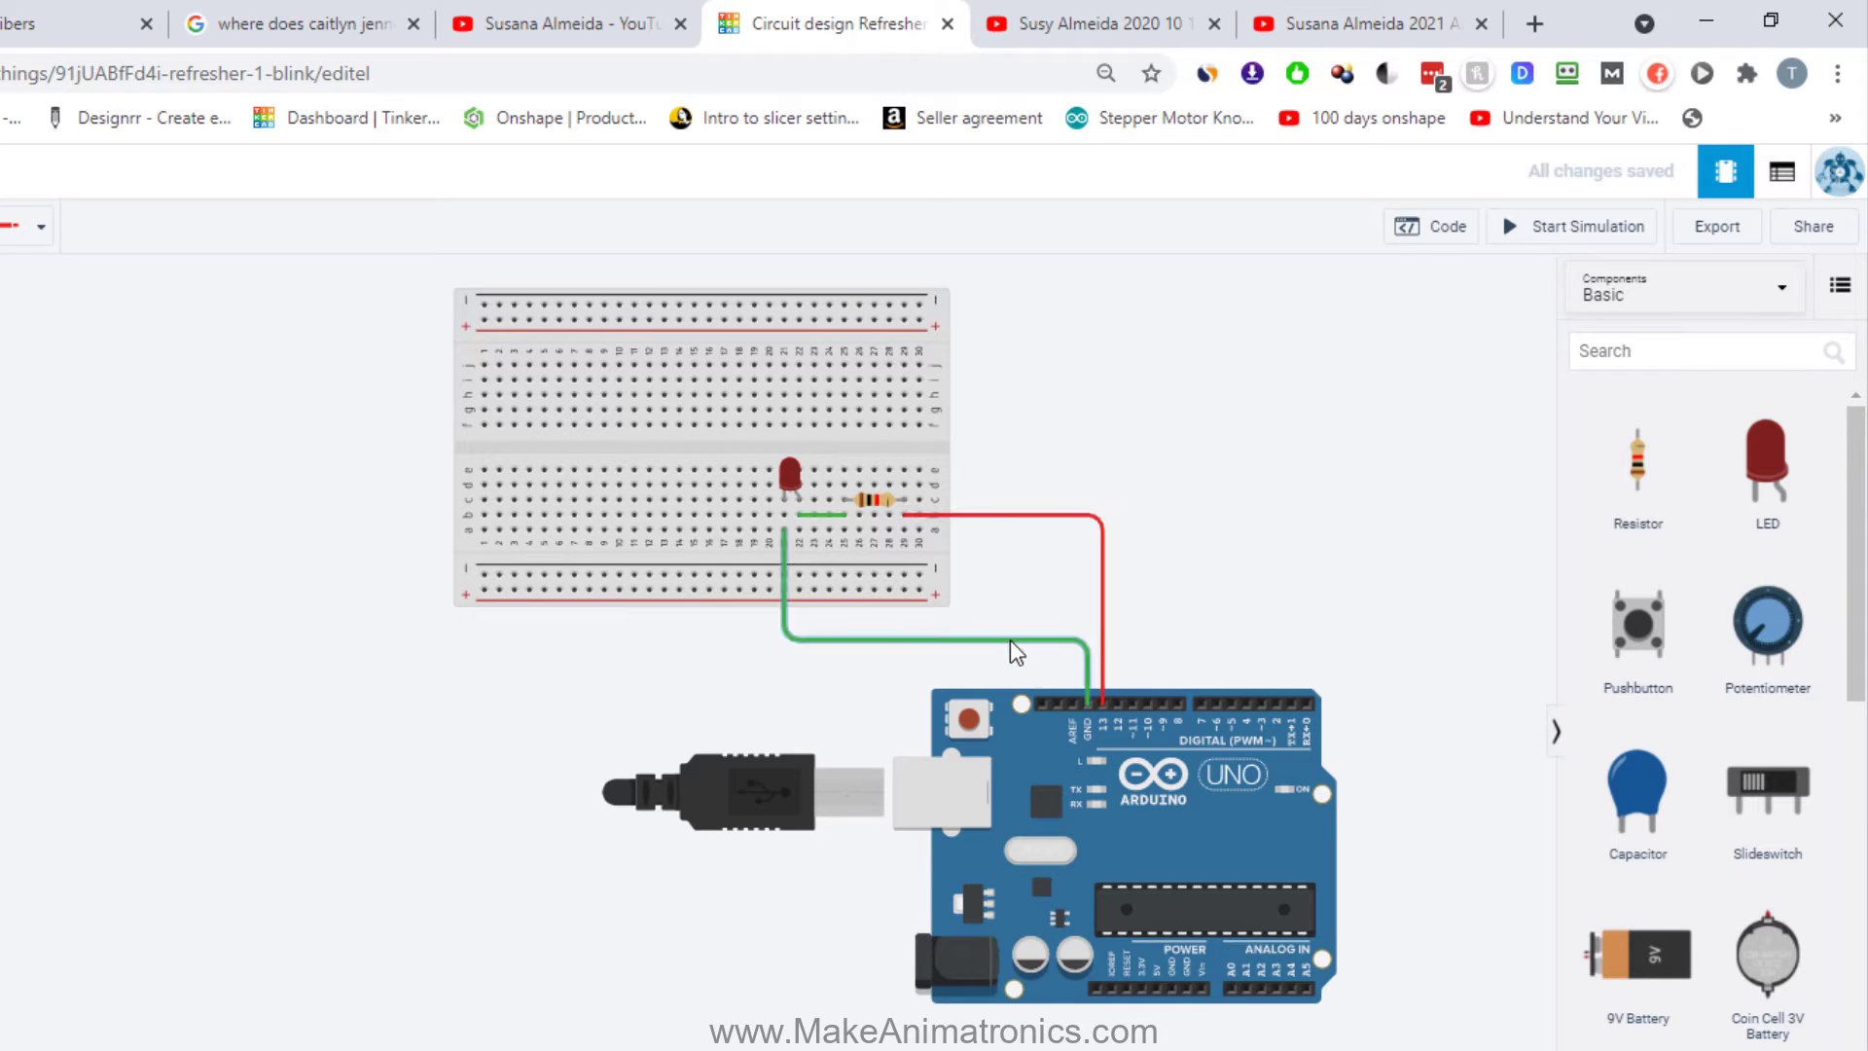
left_click(1010, 641)
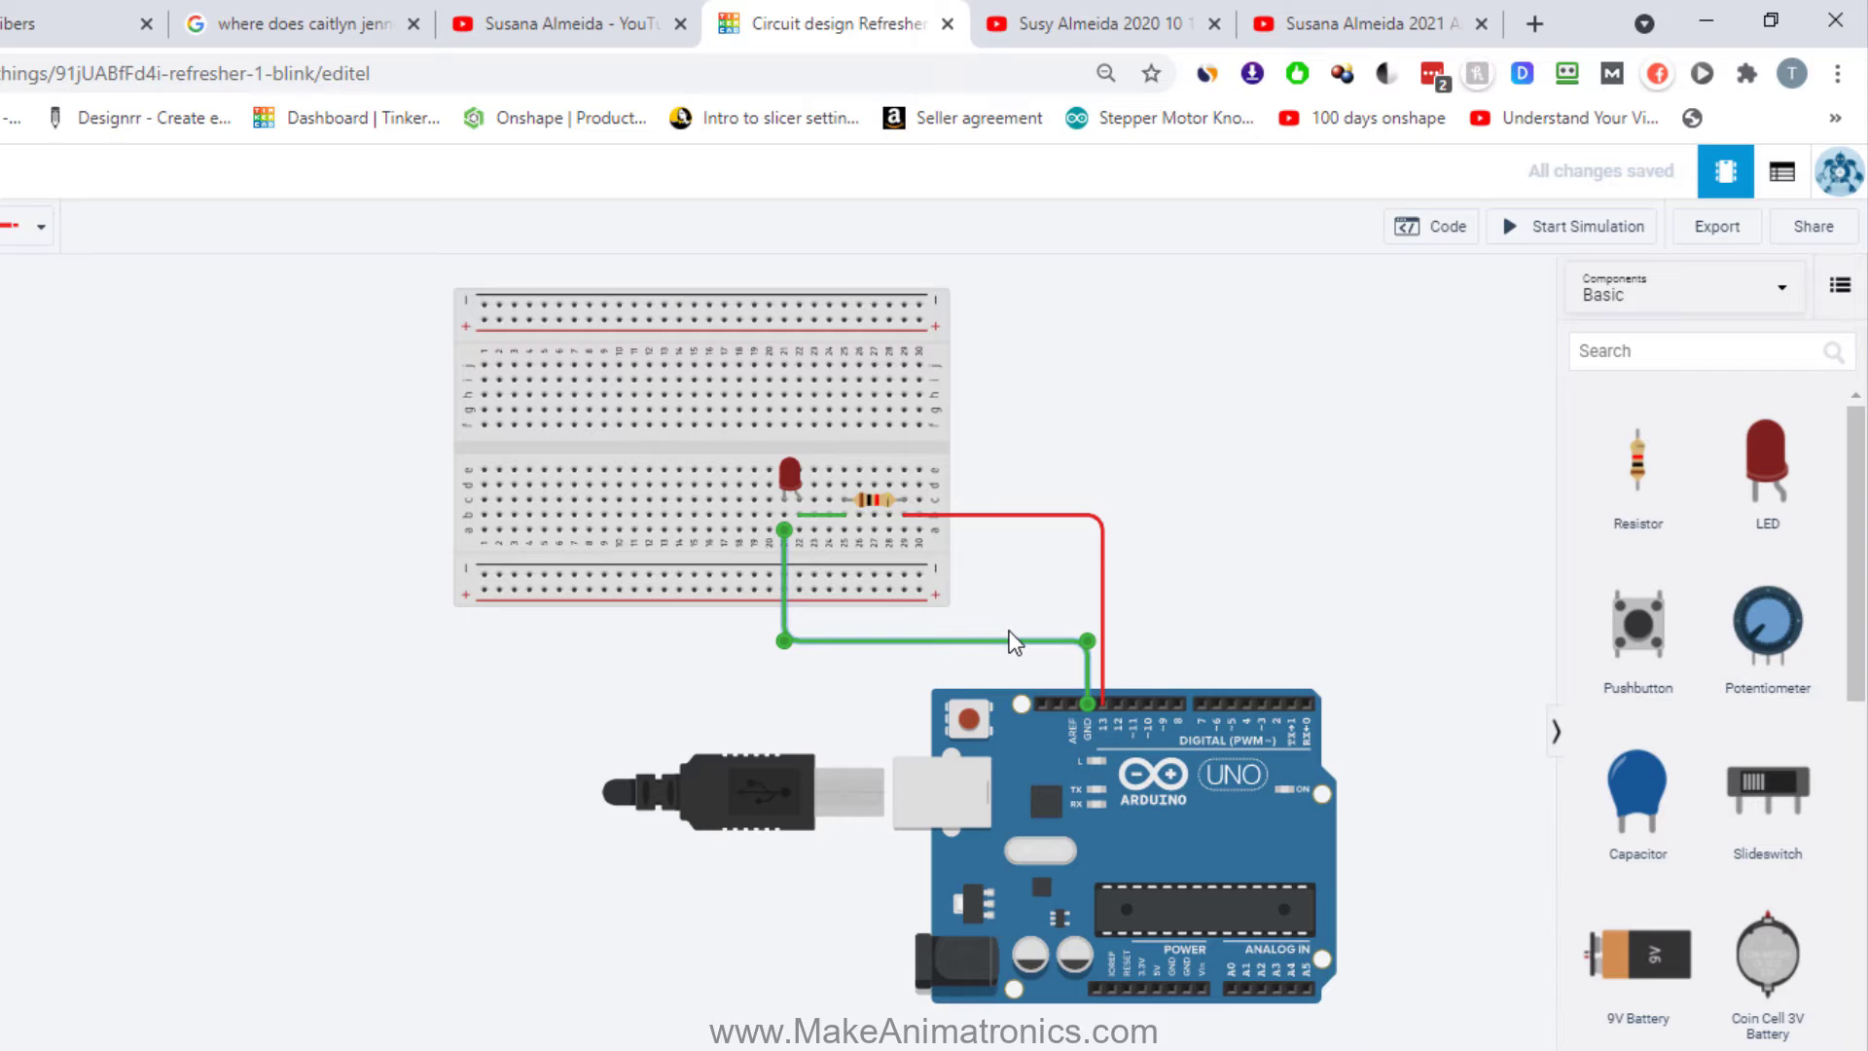
key("1")
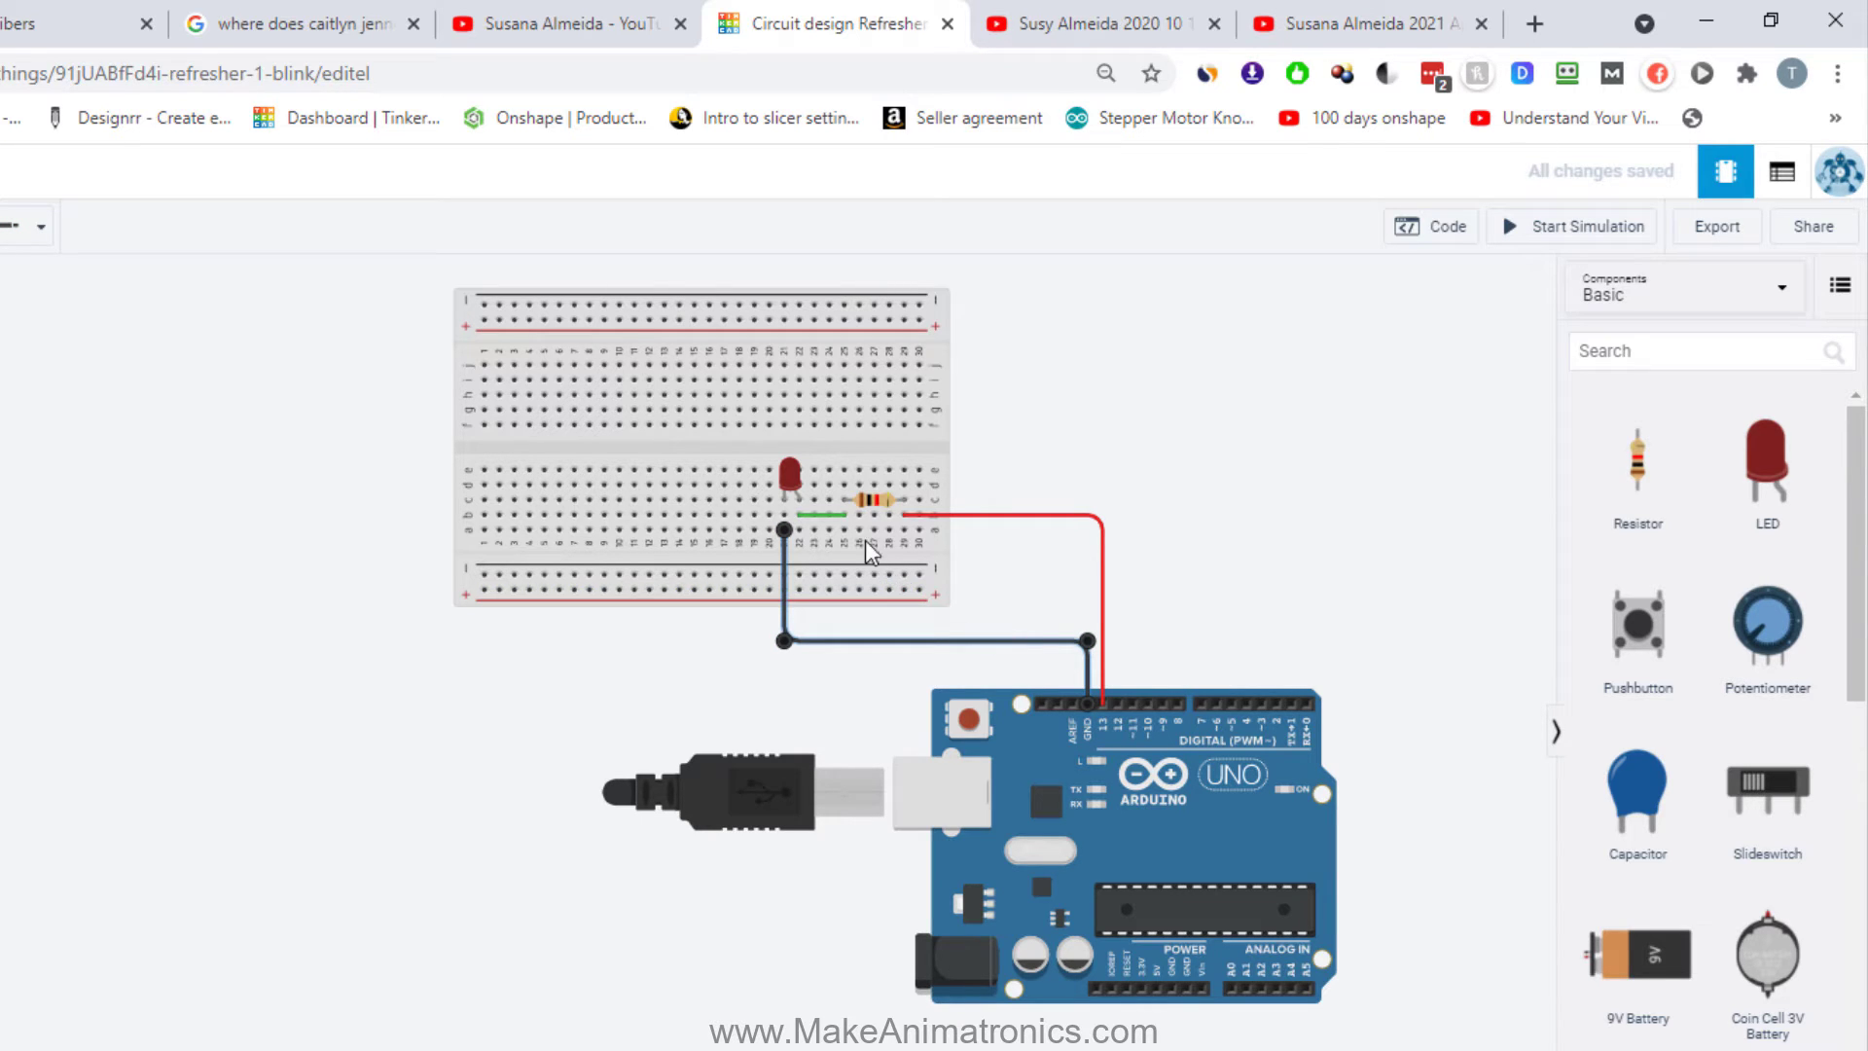
Color the short wire between the resistor and the LED red and start the simulation of the breadboard circuit.
left_click(826, 513)
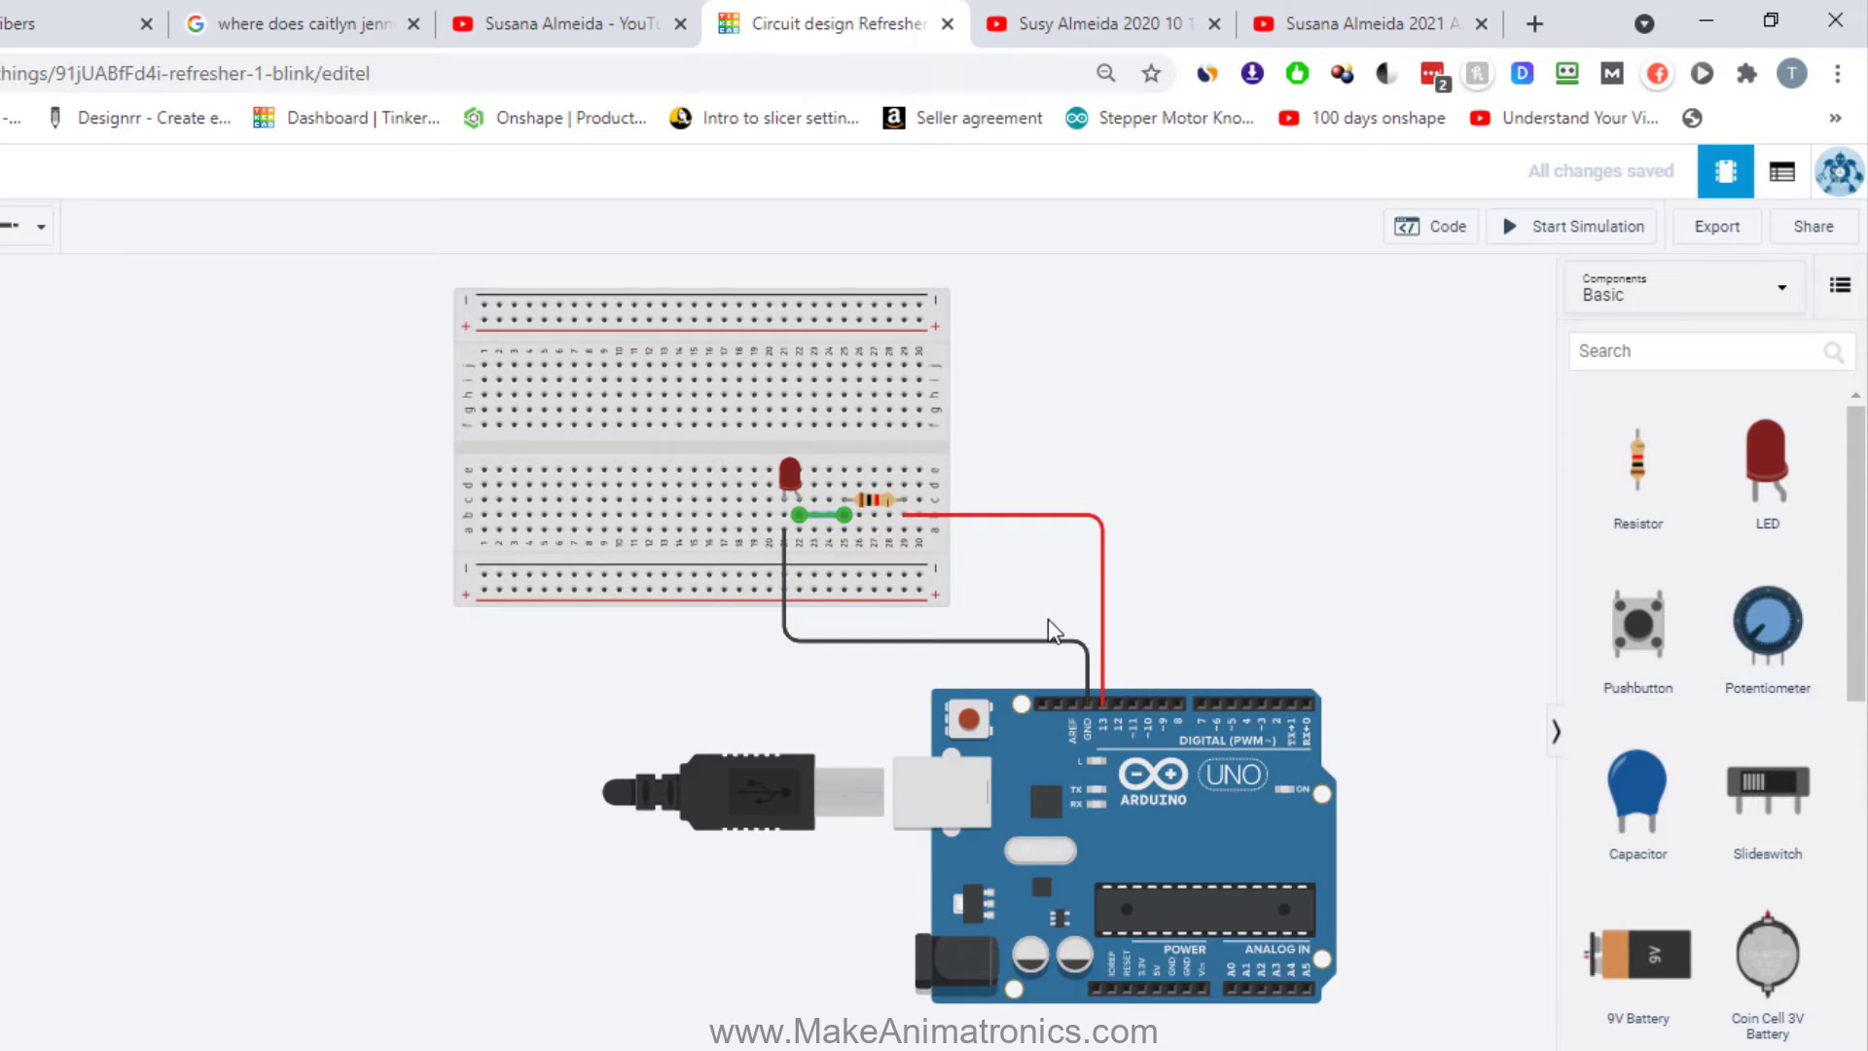
key("2")
left_click(1036, 576)
left_click(1561, 233)
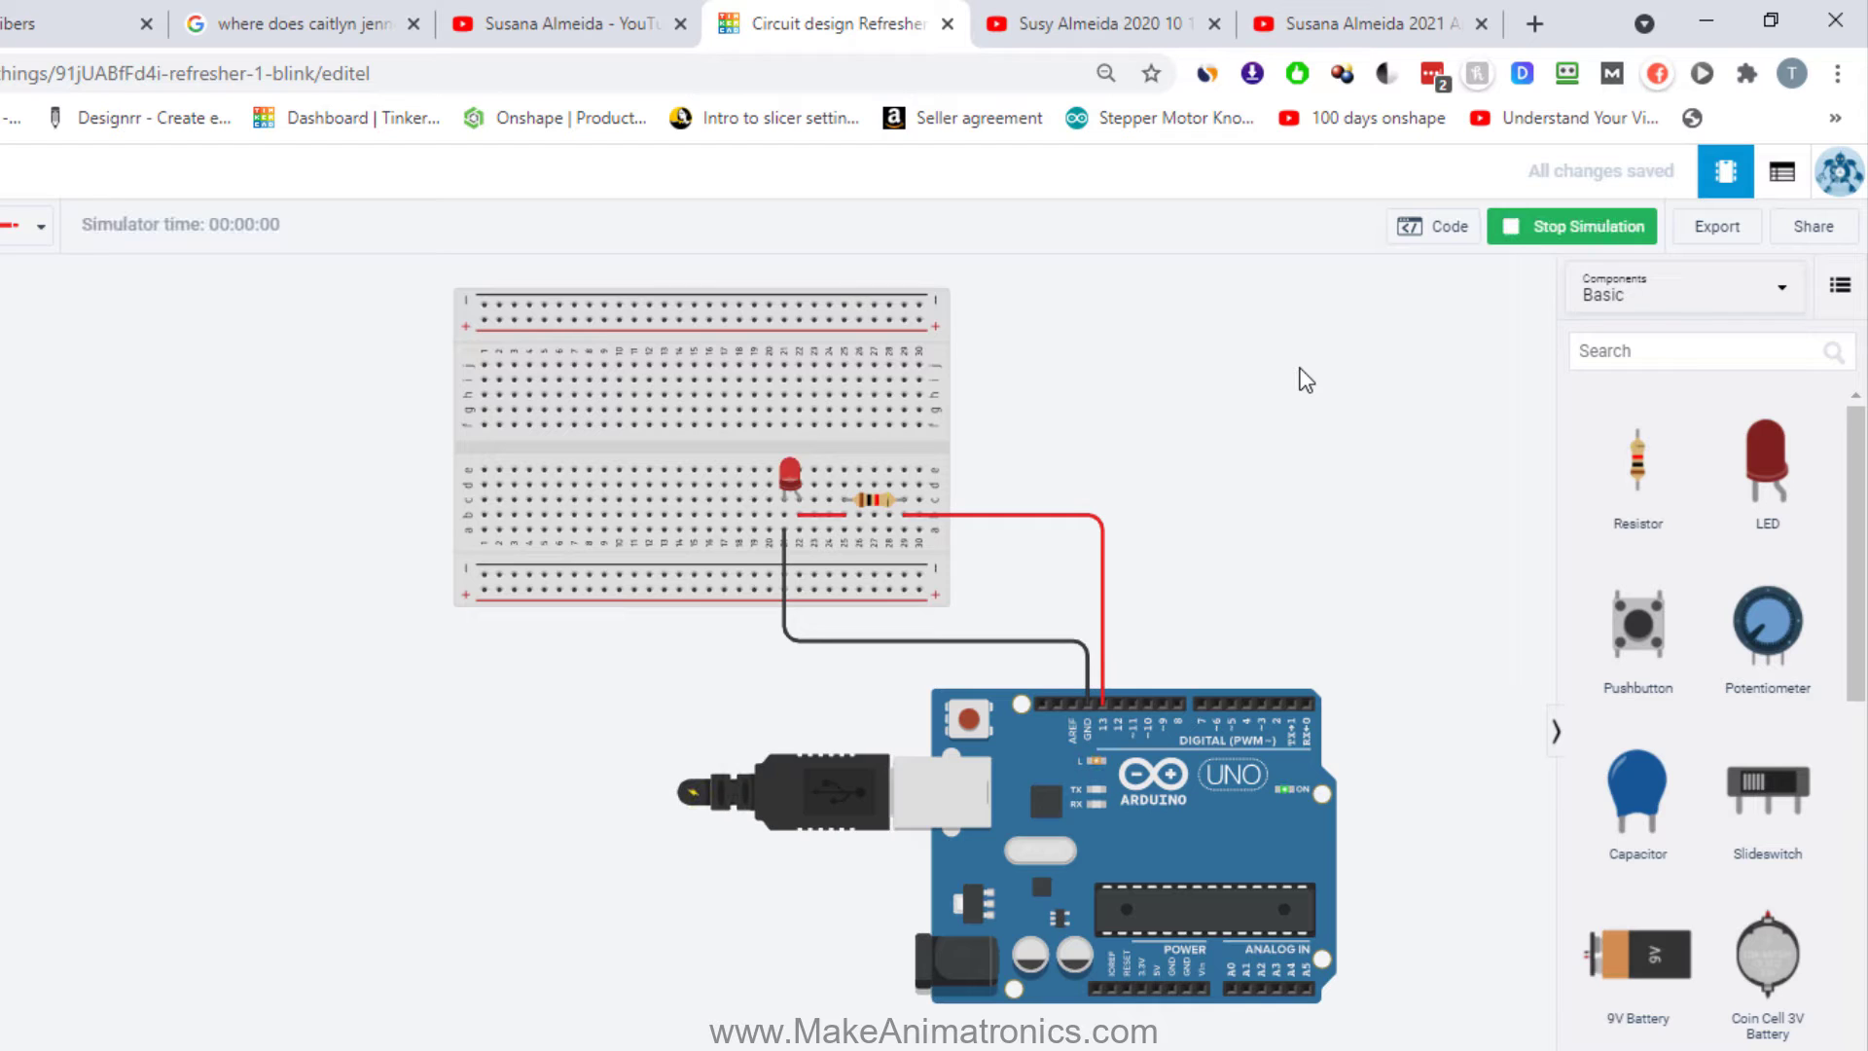